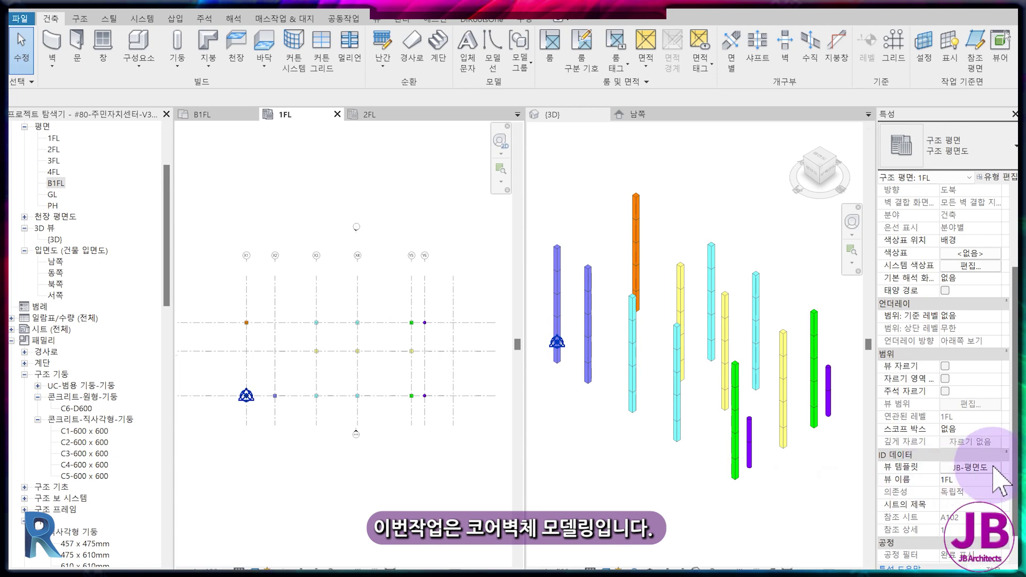
- Turn on the imported 1F.dwg drawing in the 1FL view template's visibility settings
click(970, 467)
click(879, 317)
click(253, 129)
click(809, 510)
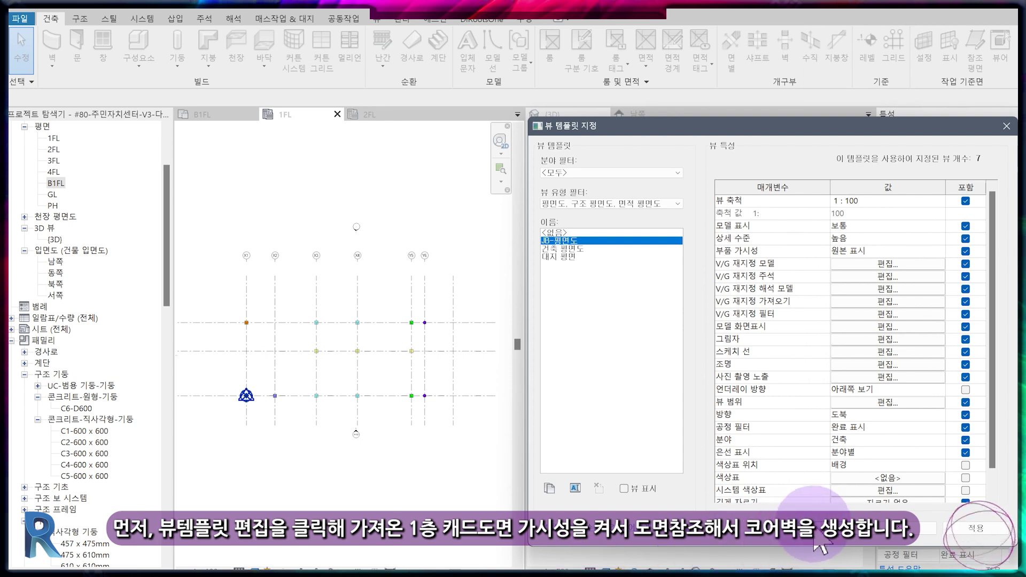
scroll(276, 353, up, 2)
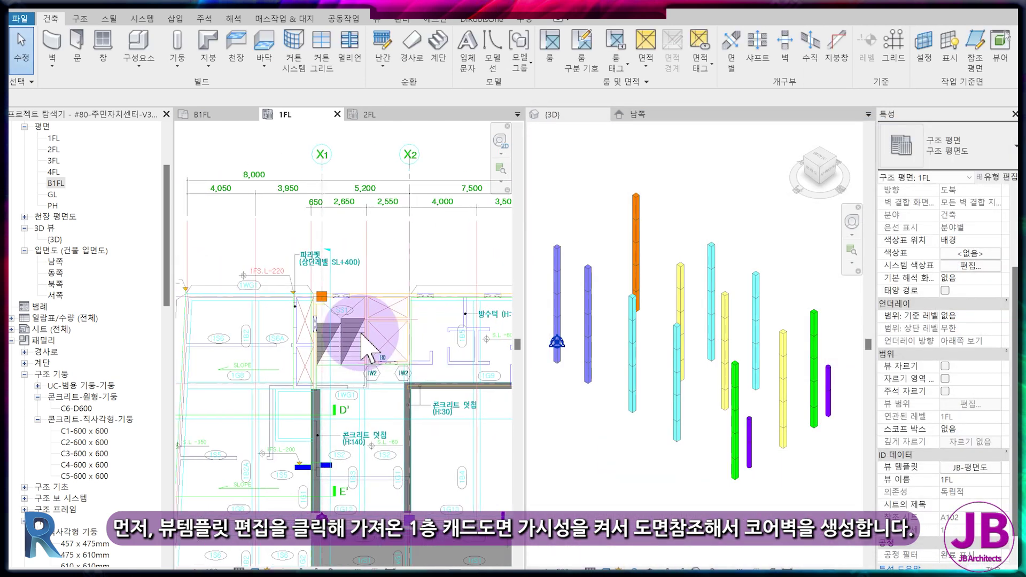
scroll(355, 344, up, 2)
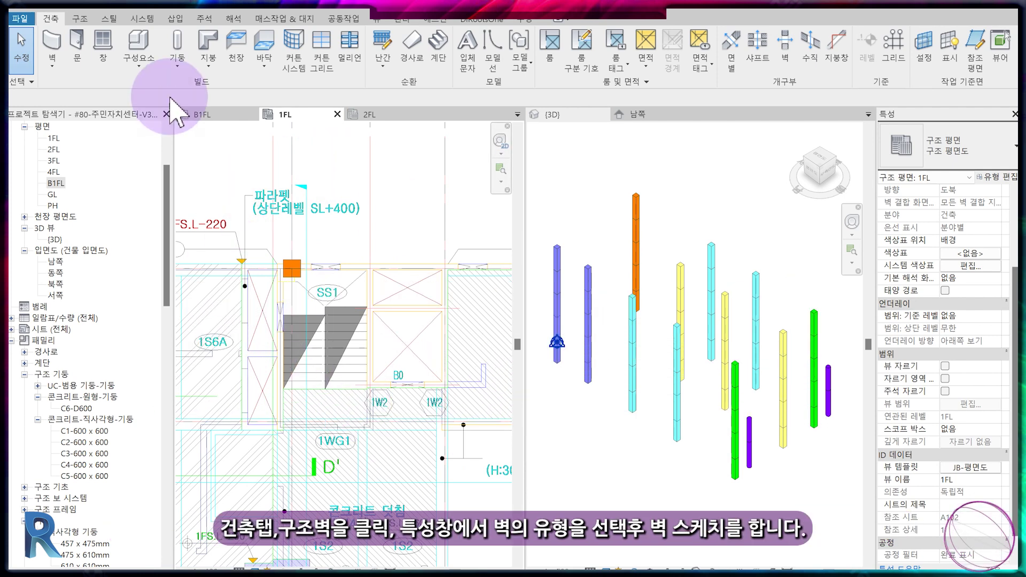
- Start a structural wall and rename its Basic Wall type from 일반 - 200mm to W1
click(52, 60)
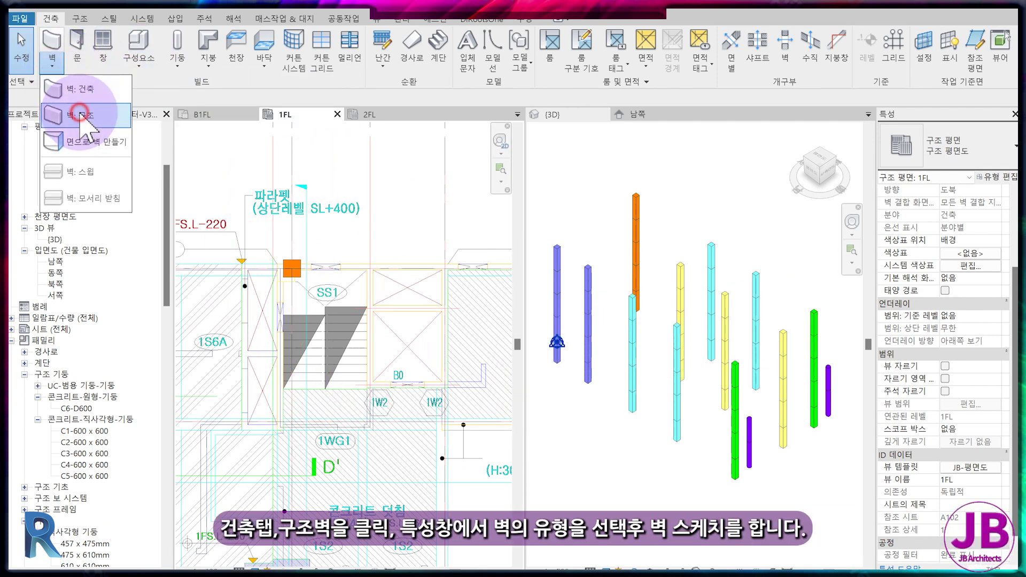
click(81, 115)
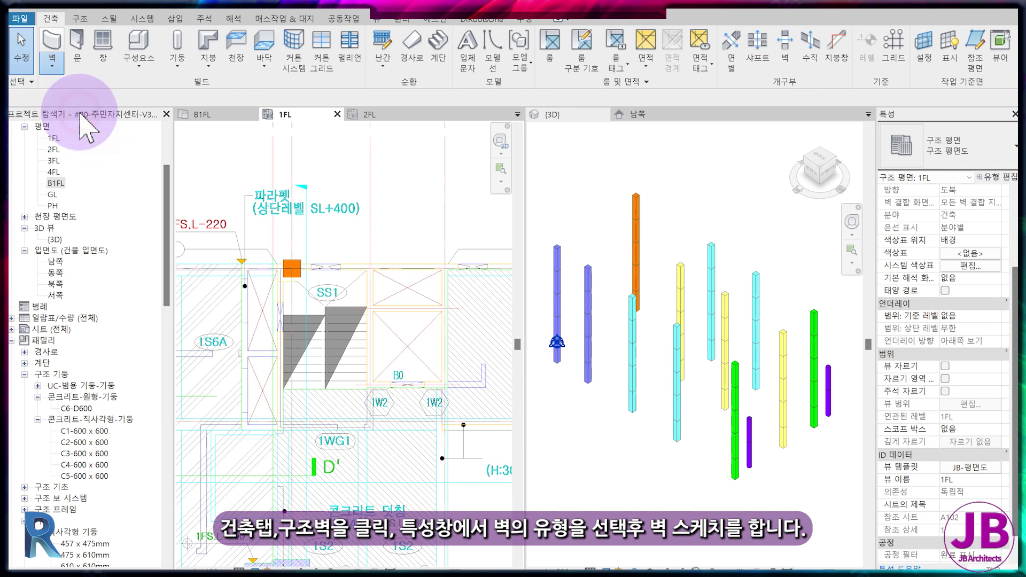
click(999, 177)
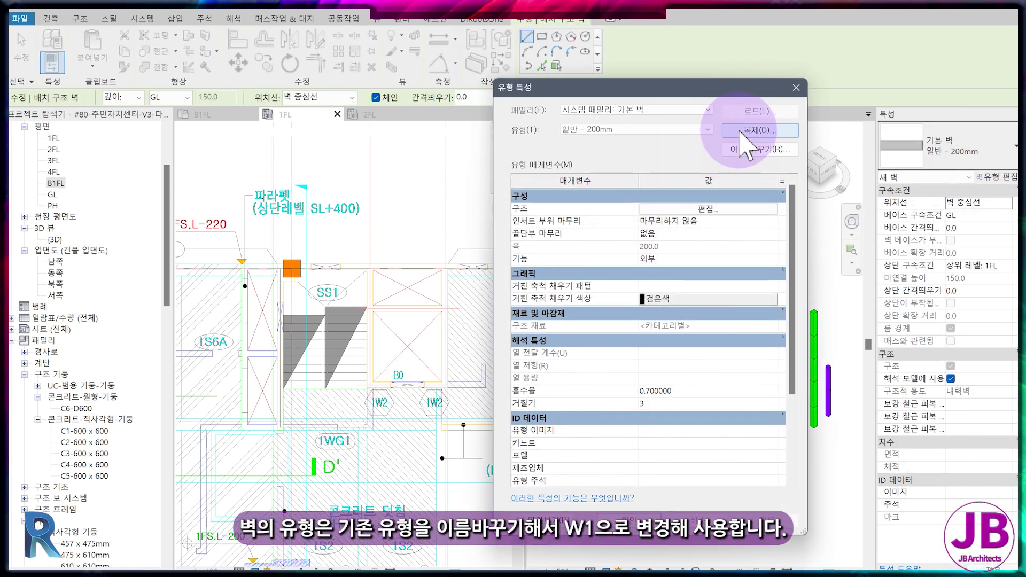
click(743, 150)
text(W1)
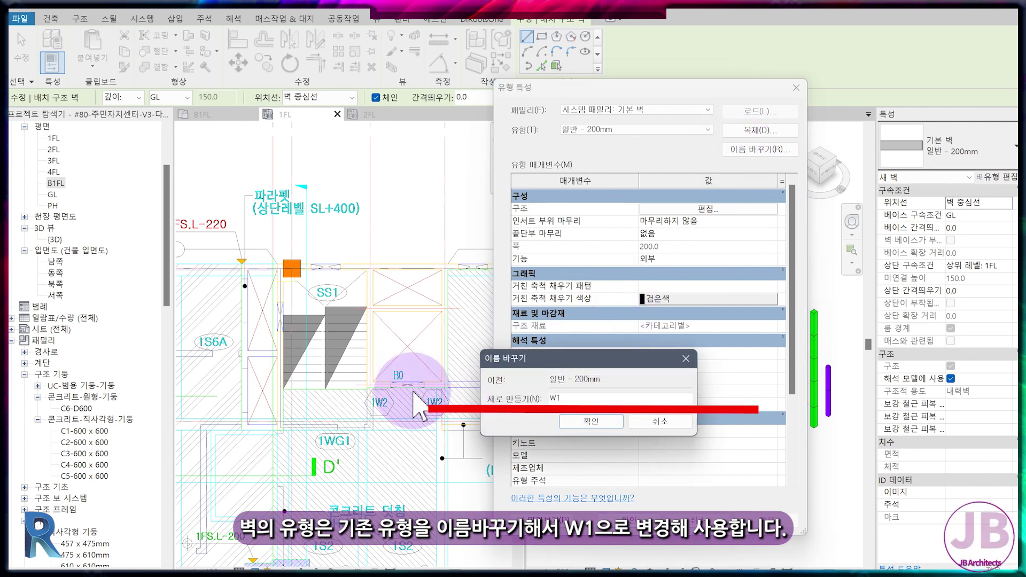
key(Return)
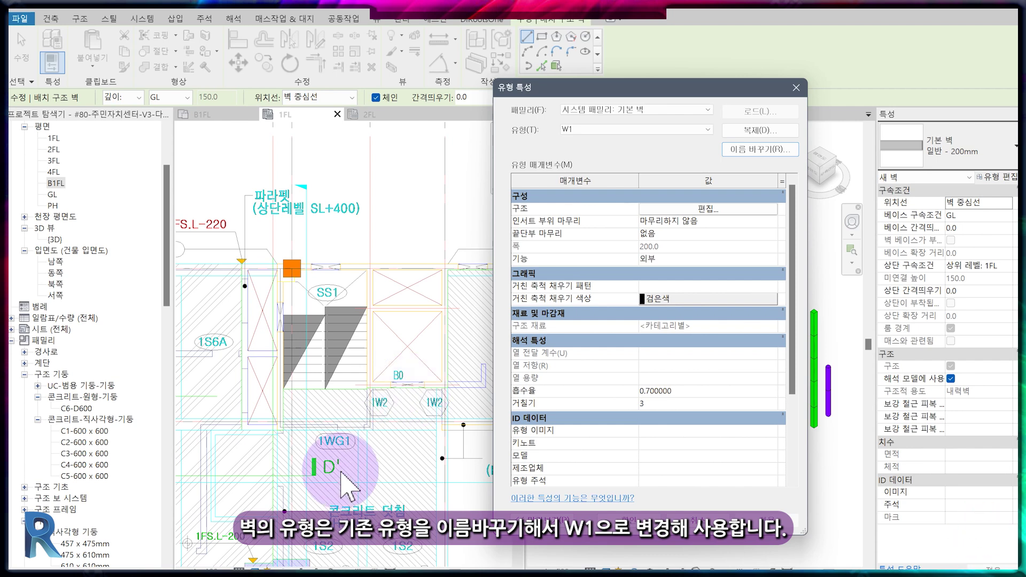
click(627, 521)
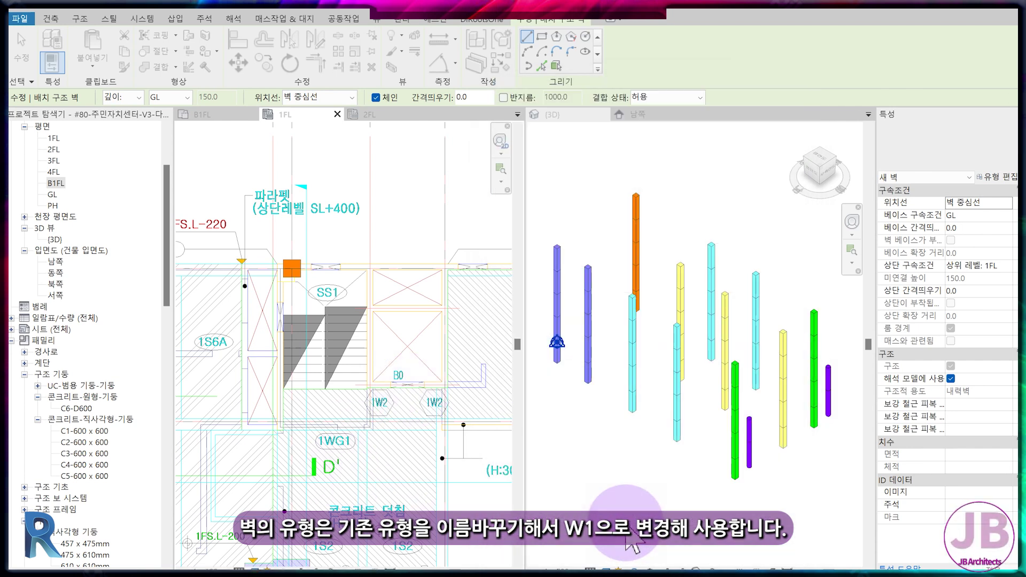
- Switch W1 wall placement to Pick Lines with the wall top set to 2FL
click(541, 66)
click(396, 263)
scroll(396, 264, up, 5)
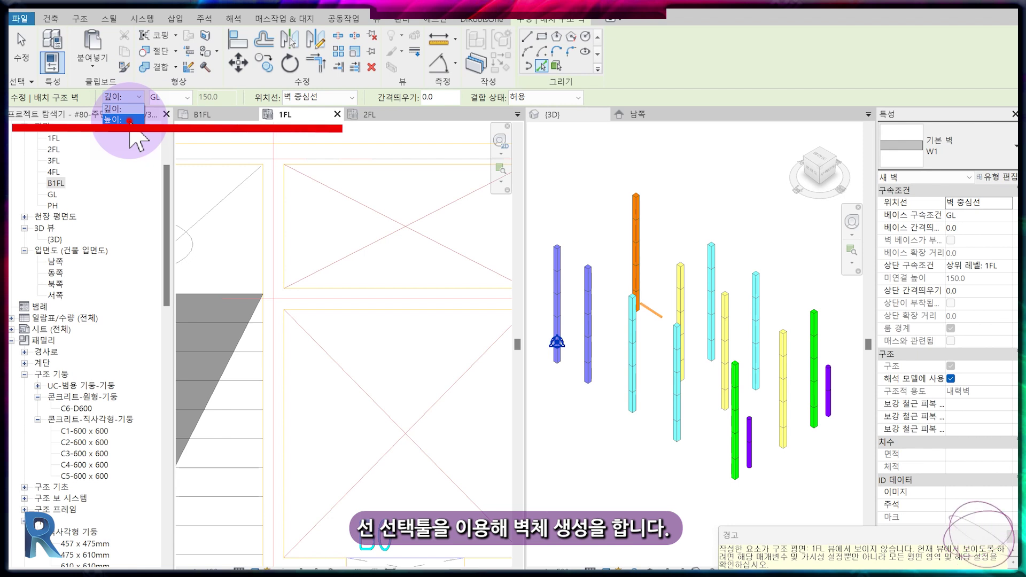
click(129, 121)
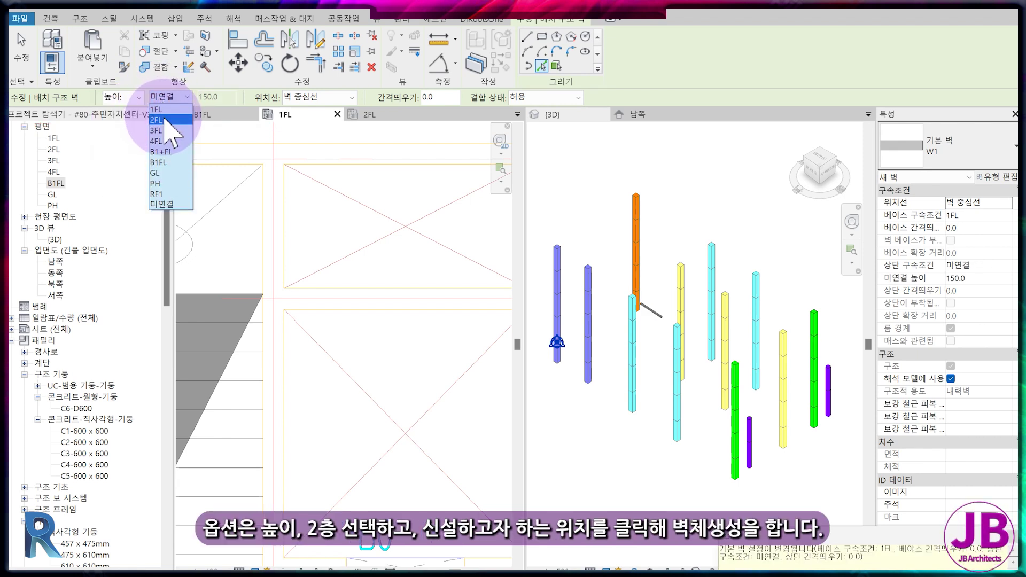
click(165, 119)
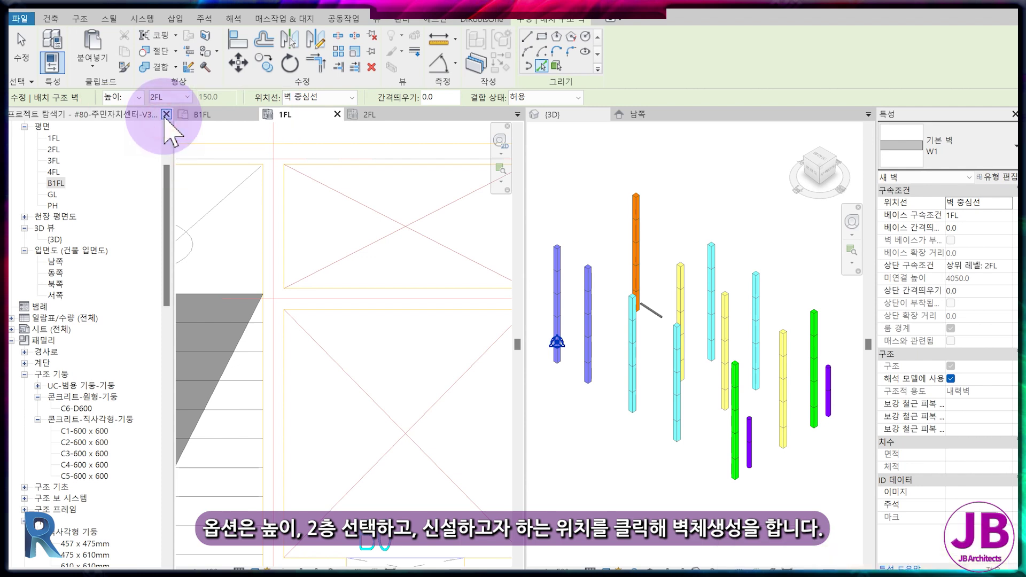
- Trace walls over the horizontal, left vertical and other CAD core lines around SS1
click(357, 294)
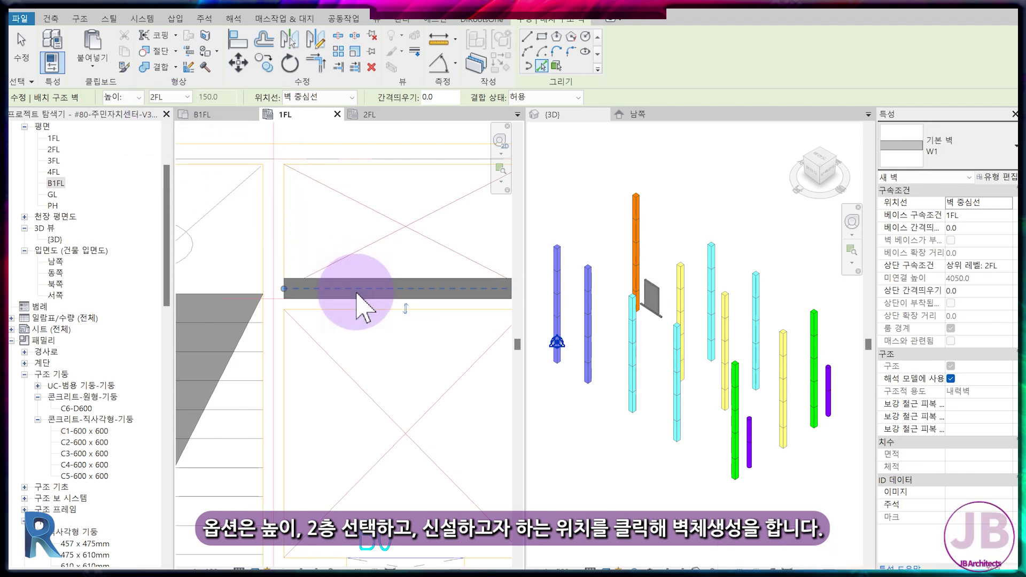
click(276, 218)
scroll(286, 224, down, 2)
click(268, 270)
middle_drag(273, 285, 383, 277)
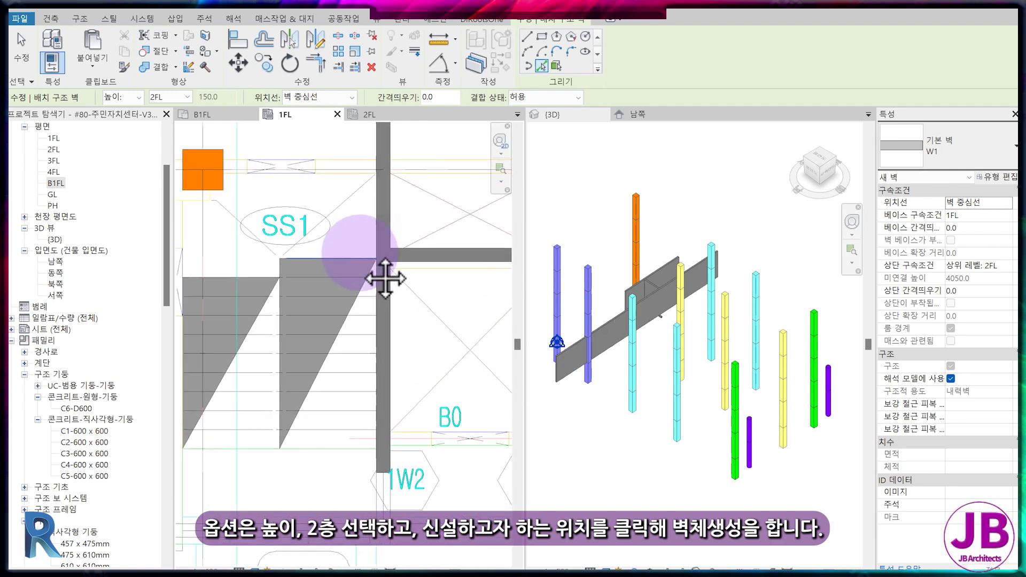
click(419, 454)
middle_drag(408, 408, 500, 402)
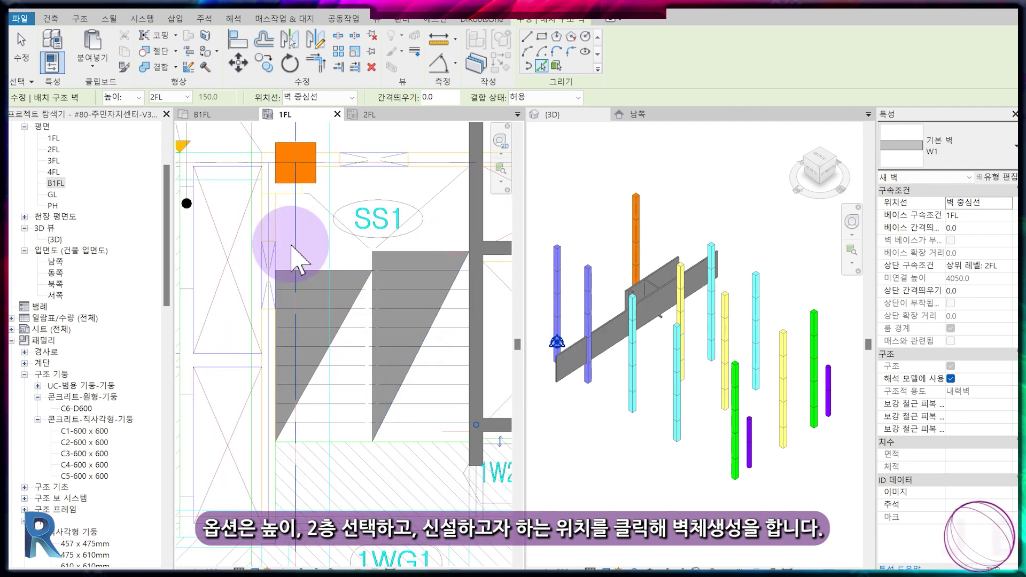
click(270, 214)
- Add the wall on the upper horizontal core line and finish placing walls
middle_drag(297, 228, 327, 280)
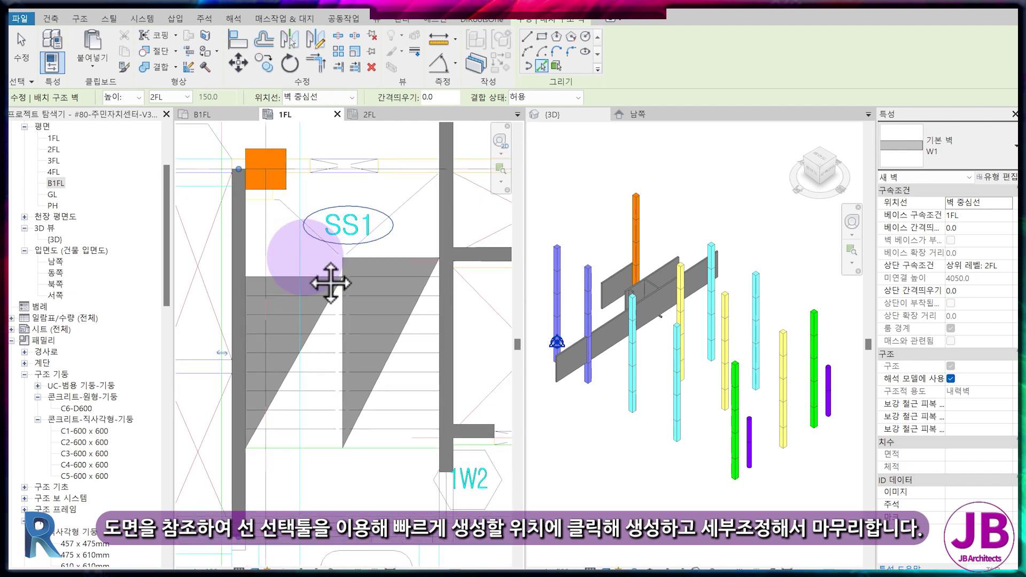
scroll(374, 201, up, 2)
click(379, 170)
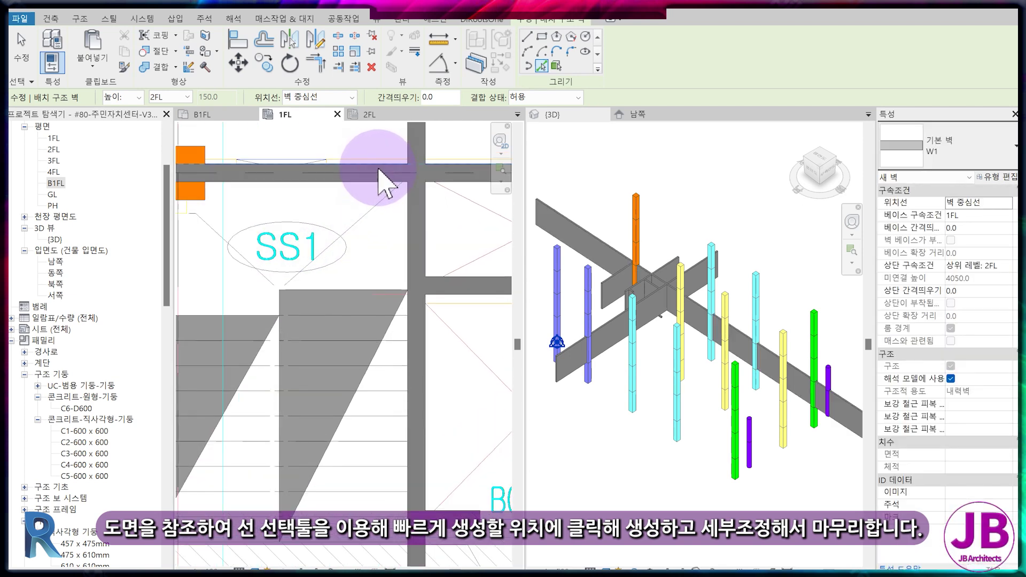
scroll(339, 279, down, 2)
key(Escape)
key(Escape)
scroll(321, 236, up, 1)
click(327, 216)
key(Escape)
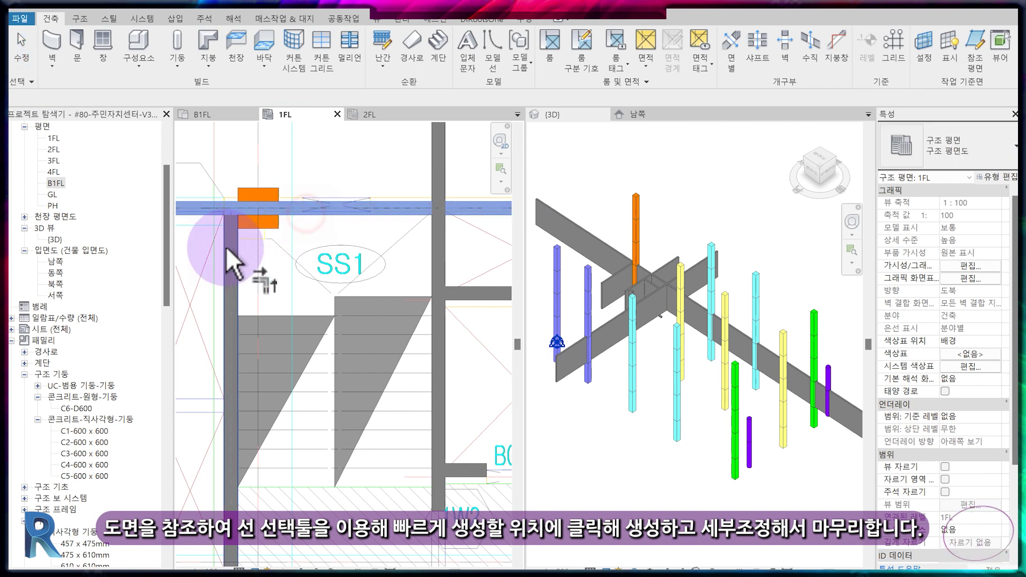
- Trim the intersecting core walls into clean corners with TR
middle_drag(434, 240, 285, 252)
click(462, 255)
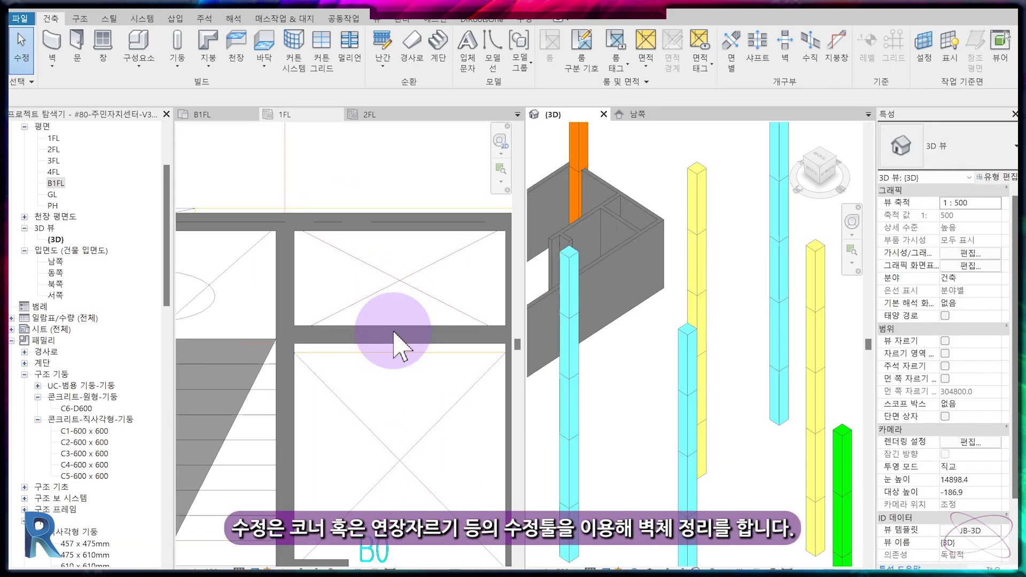
middle_drag(419, 470, 424, 328)
scroll(422, 326, up, 3)
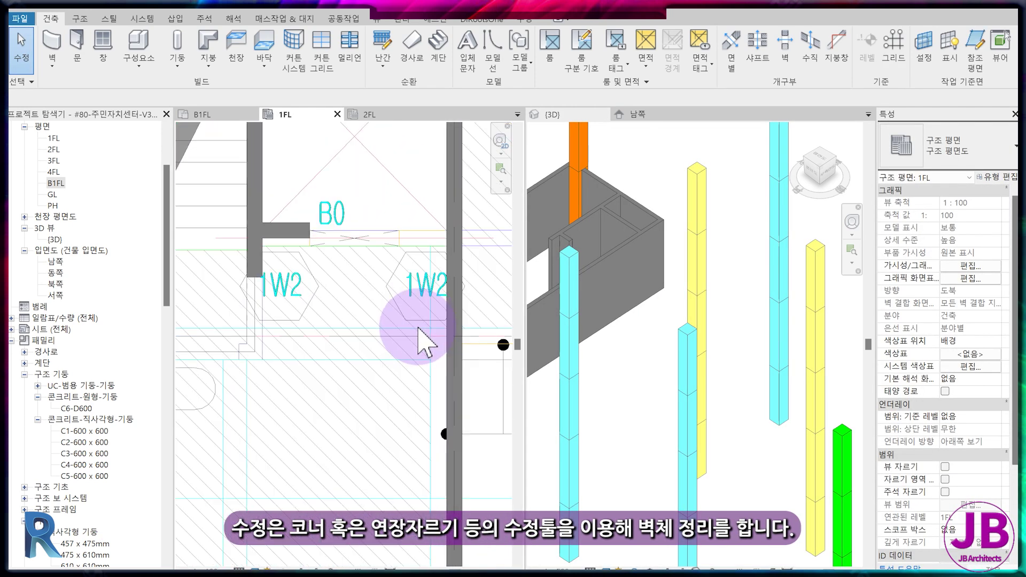
key(t)
key(r)
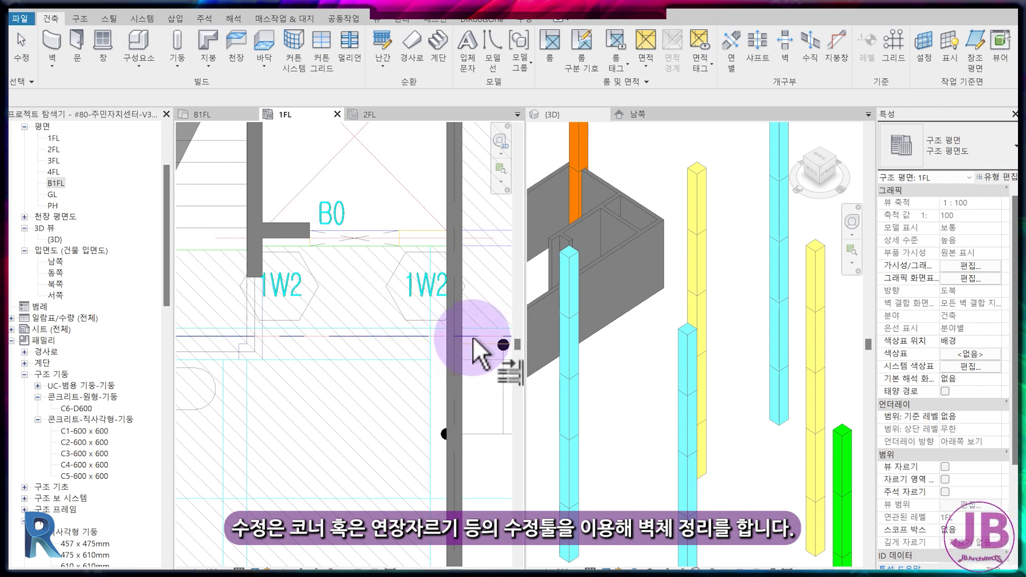
click(460, 345)
key(Escape)
- Align the top core wall to its reference line using AL
middle_drag(457, 332, 389, 356)
scroll(374, 350, up, 2)
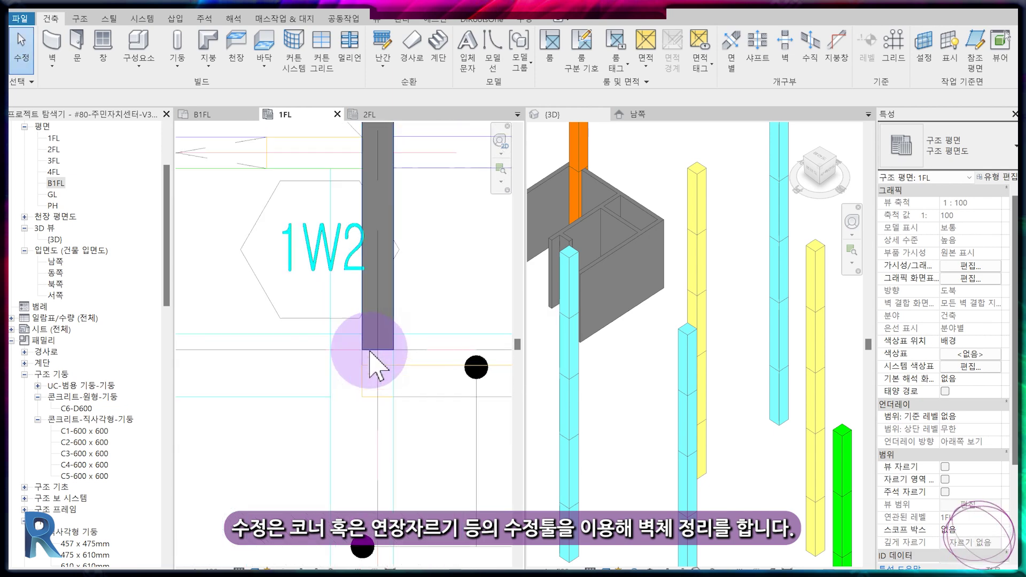
scroll(342, 321, down, 2)
middle_drag(331, 310, 343, 390)
middle_drag(373, 280, 378, 282)
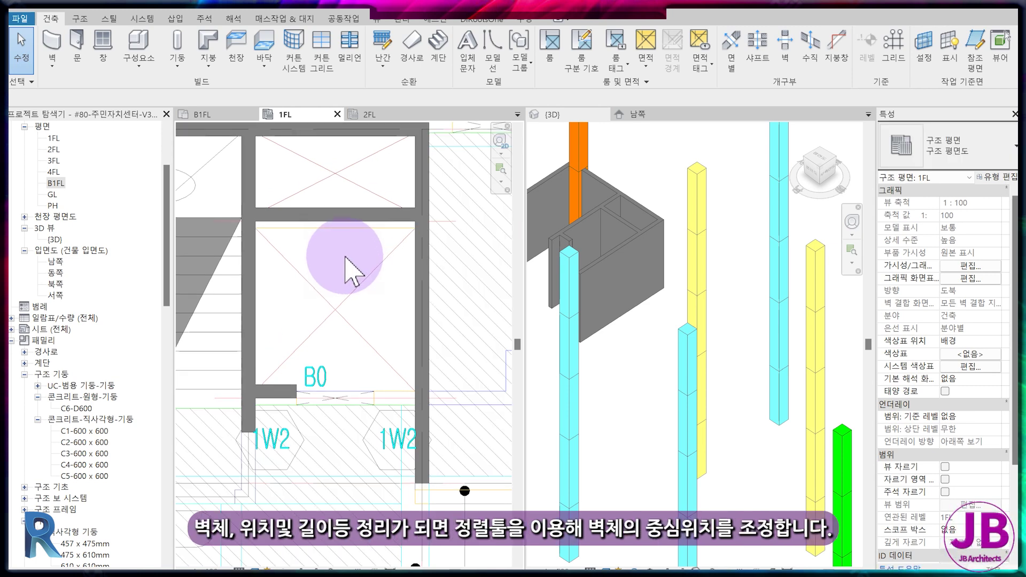
scroll(343, 267, up, 2)
key(a)
key(l)
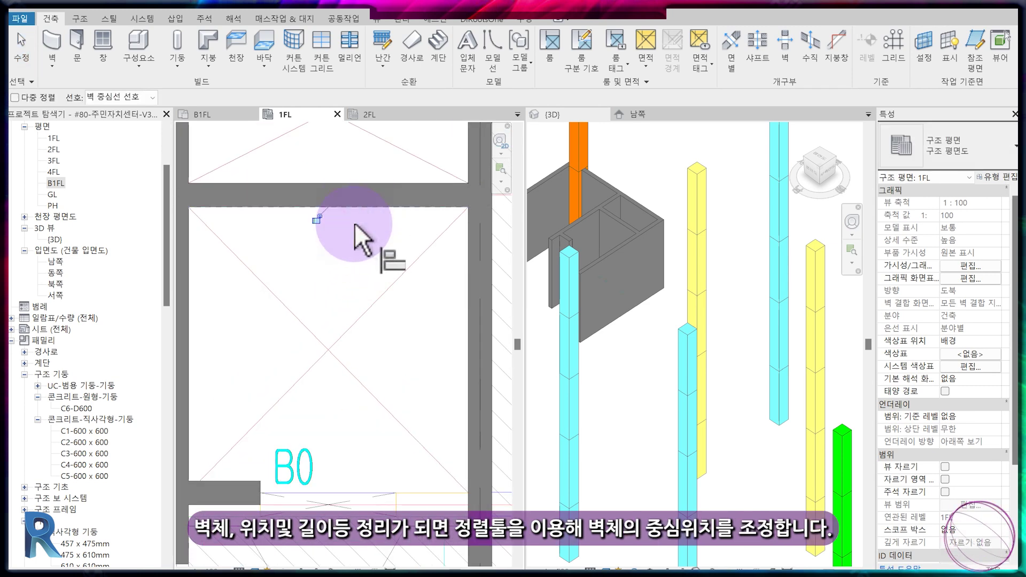
middle_drag(357, 203, 367, 257)
click(387, 224)
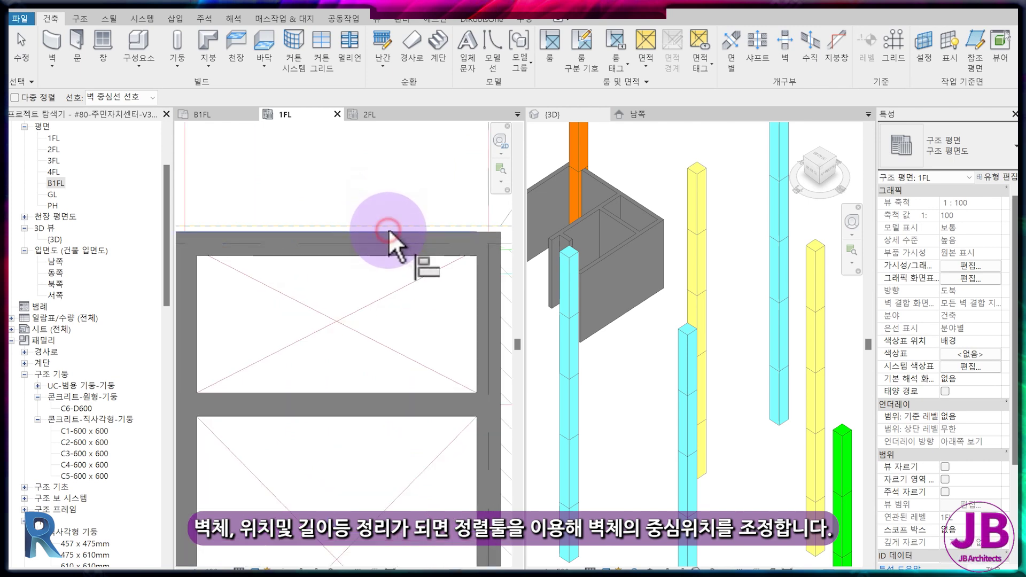
scroll(388, 230, down, 1)
key(Escape)
click(388, 229)
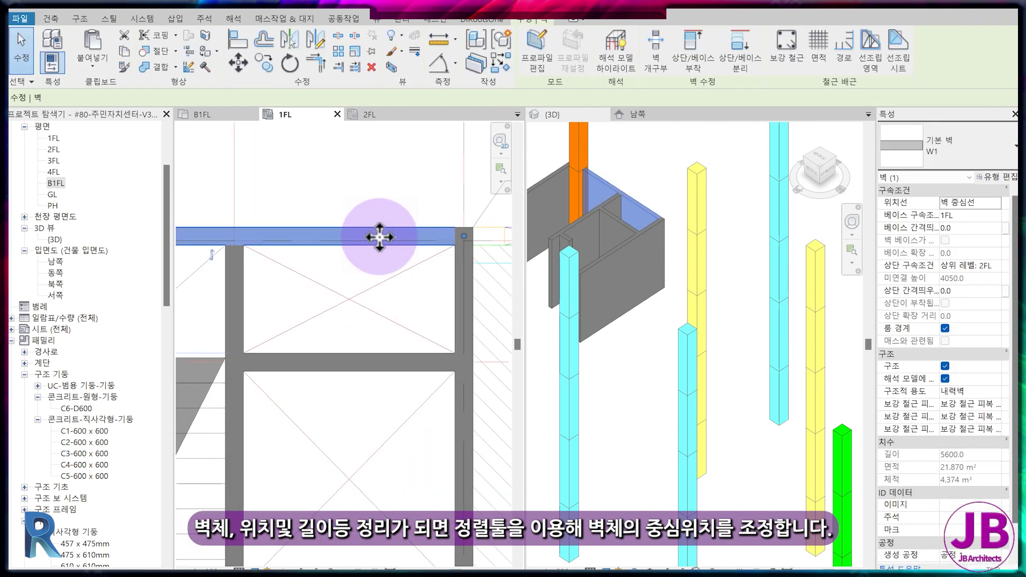
key(Escape)
- Check the right wall's length and align the B0 stub wall onto its reference line
click(476, 288)
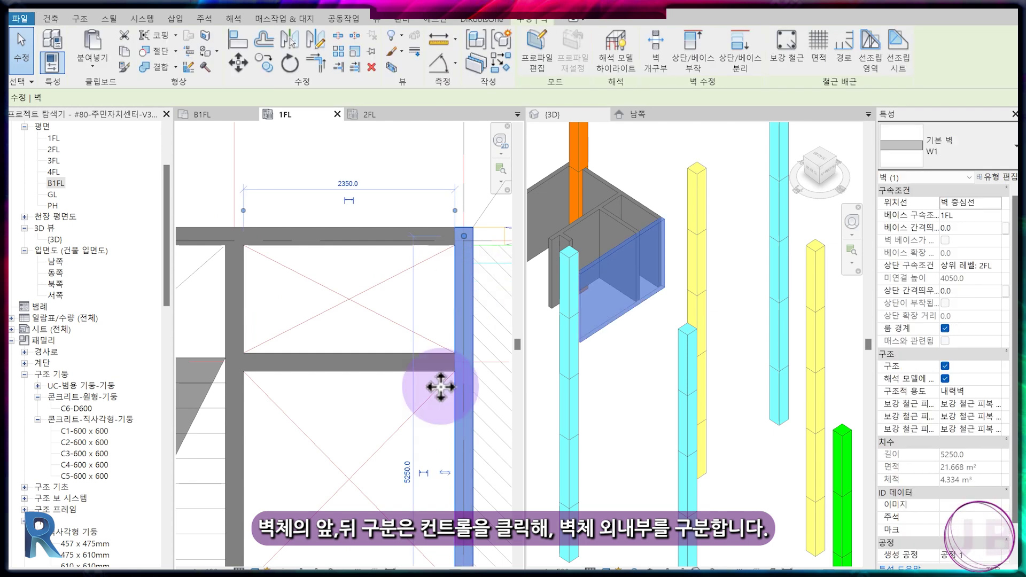
scroll(458, 408, up, 2)
middle_drag(458, 408, 285, 333)
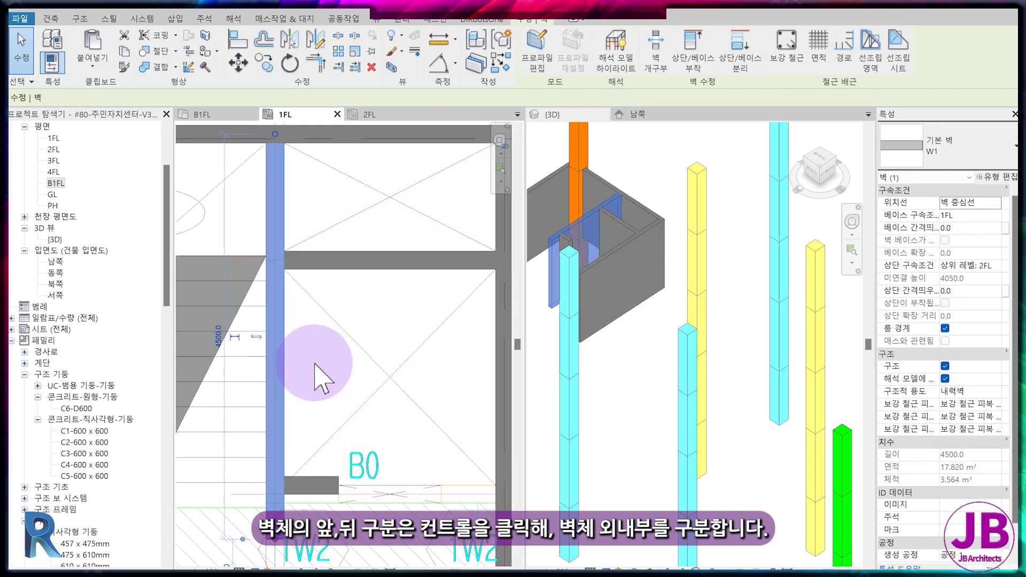
scroll(366, 377, down, 2)
scroll(362, 435, up, 3)
scroll(351, 439, up, 1)
key(Escape)
middle_drag(350, 440, 214, 375)
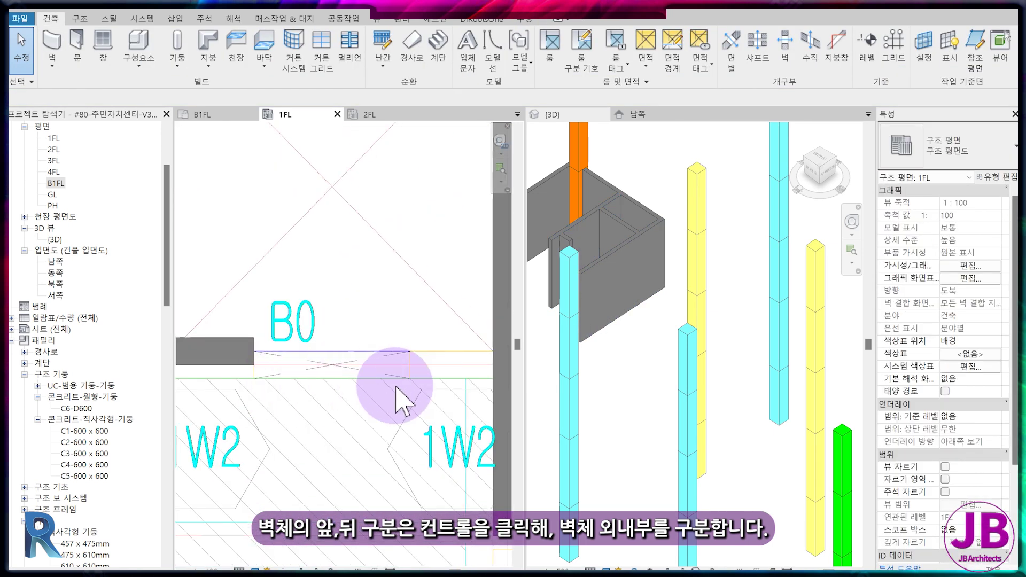
click(207, 350)
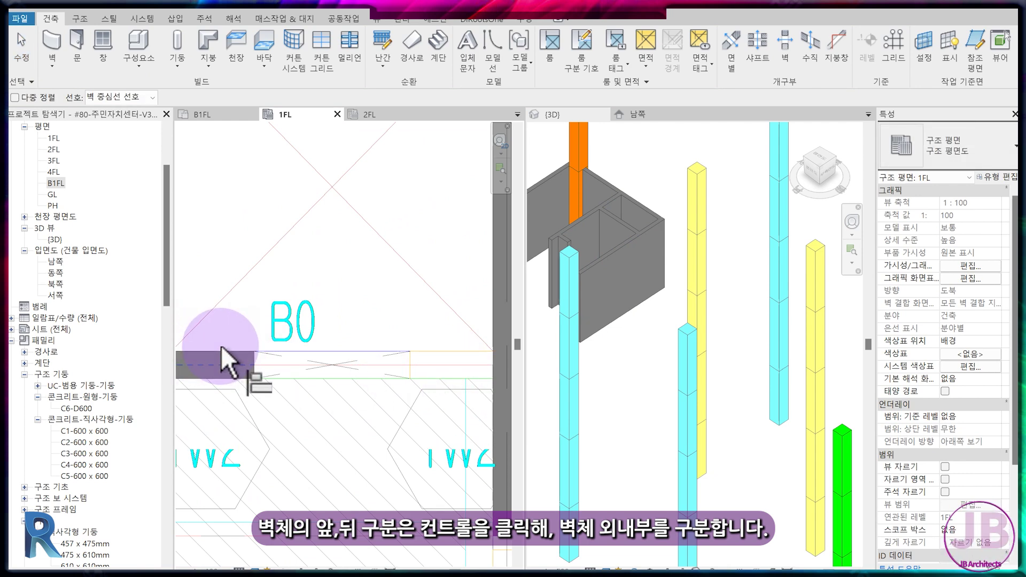
key(Escape)
- Split the wall at the orange corner column's edge with SL and delete the piece over it
scroll(252, 352, down, 2)
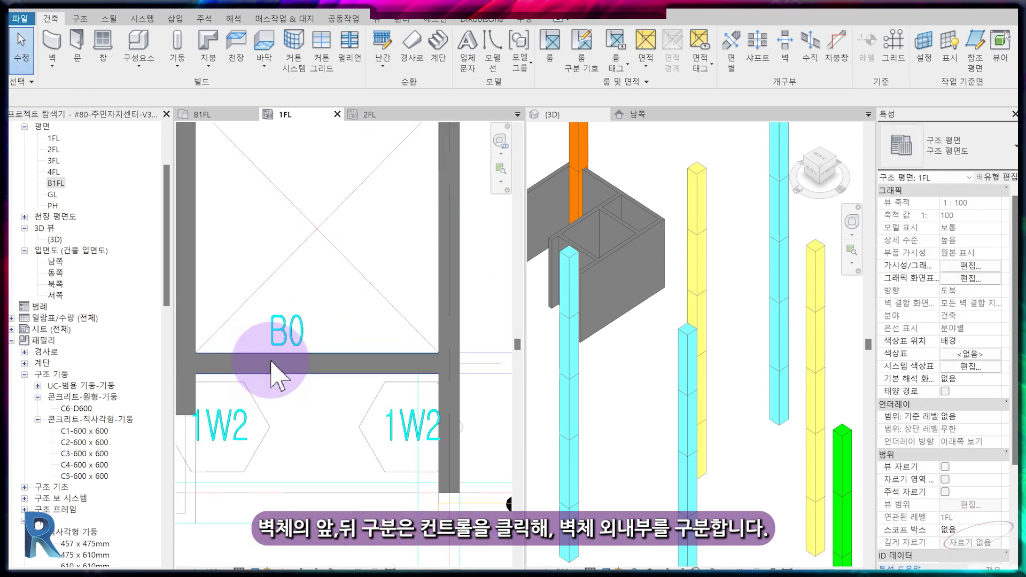
scroll(360, 368, down, 2)
middle_drag(342, 384, 466, 410)
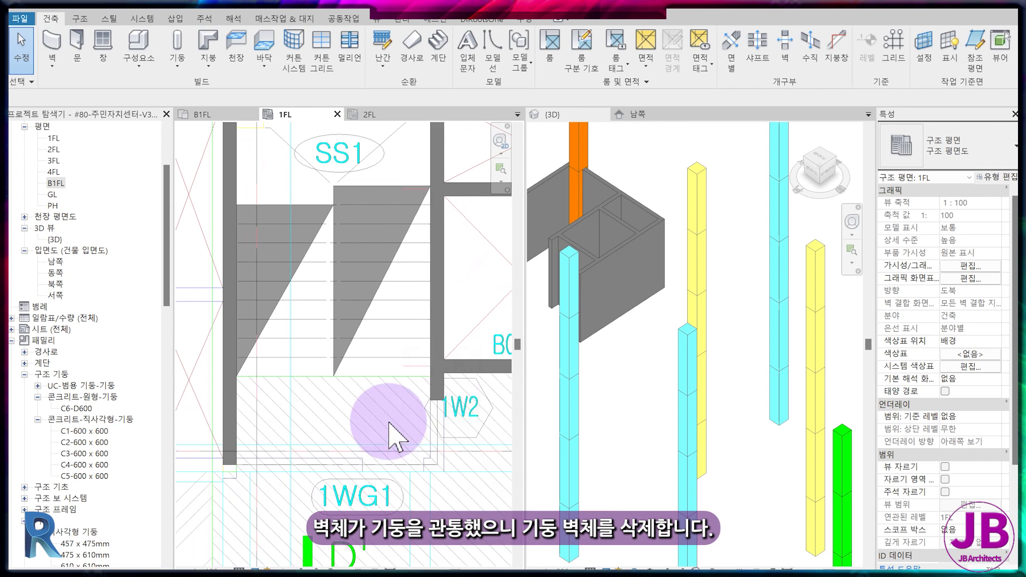
middle_drag(394, 435, 224, 488)
scroll(224, 488, down, 2)
middle_drag(229, 435, 291, 304)
scroll(262, 235, up, 2)
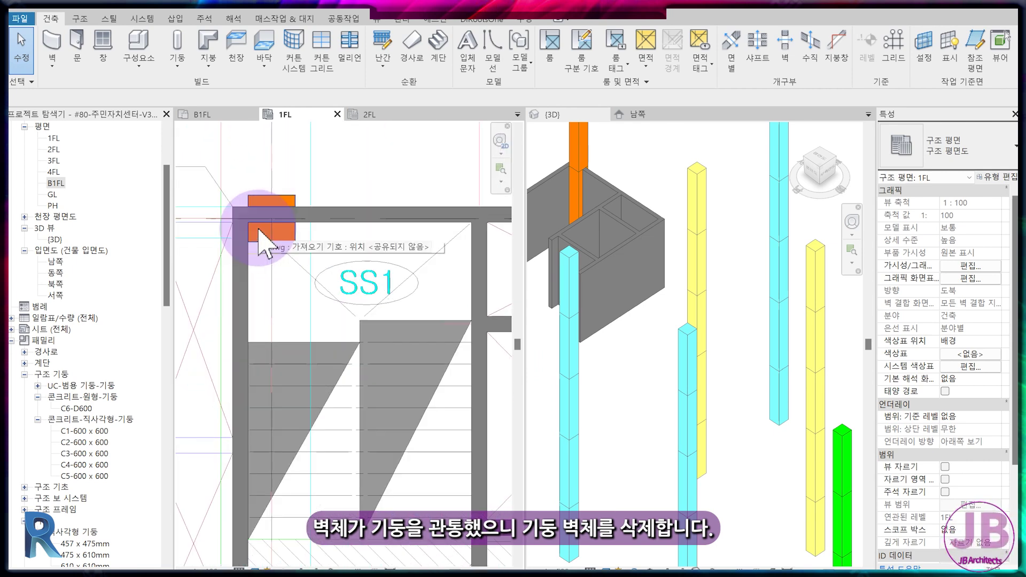
scroll(251, 249, up, 1)
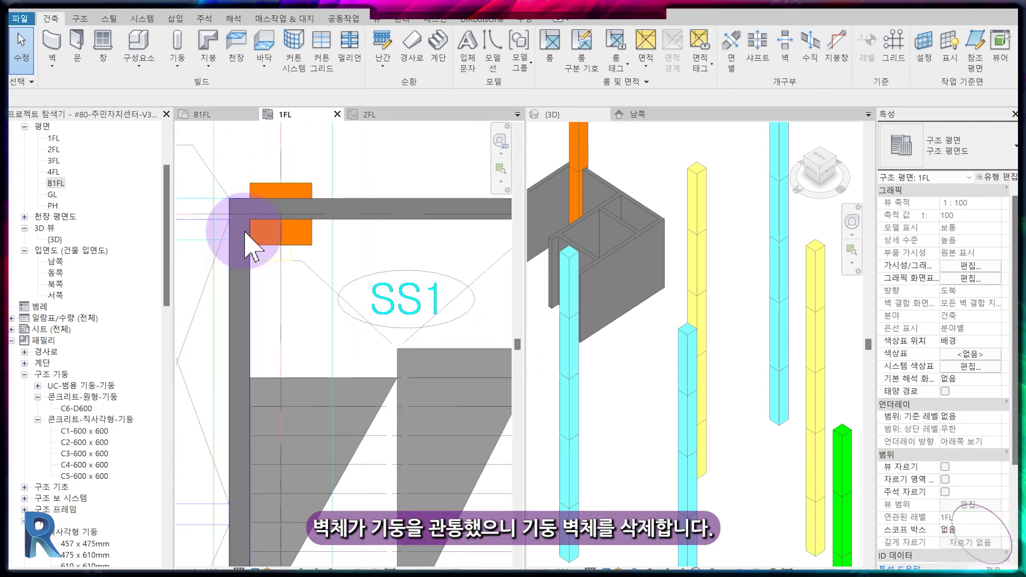
key(s)
key(l)
scroll(256, 216, up, 1)
scroll(280, 201, up, 1)
key(Escape)
key(Escape)
click(277, 193)
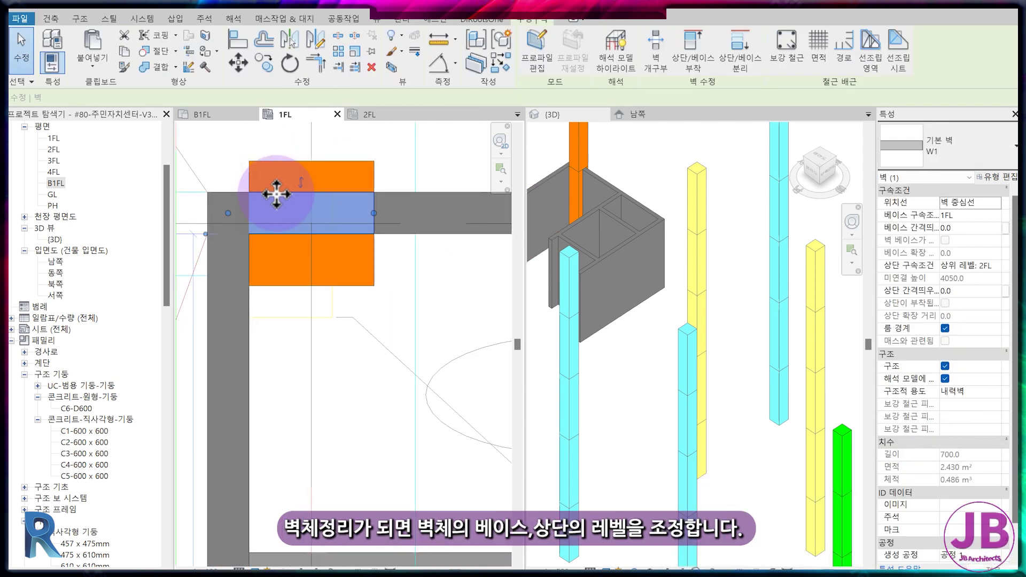
key(Delete)
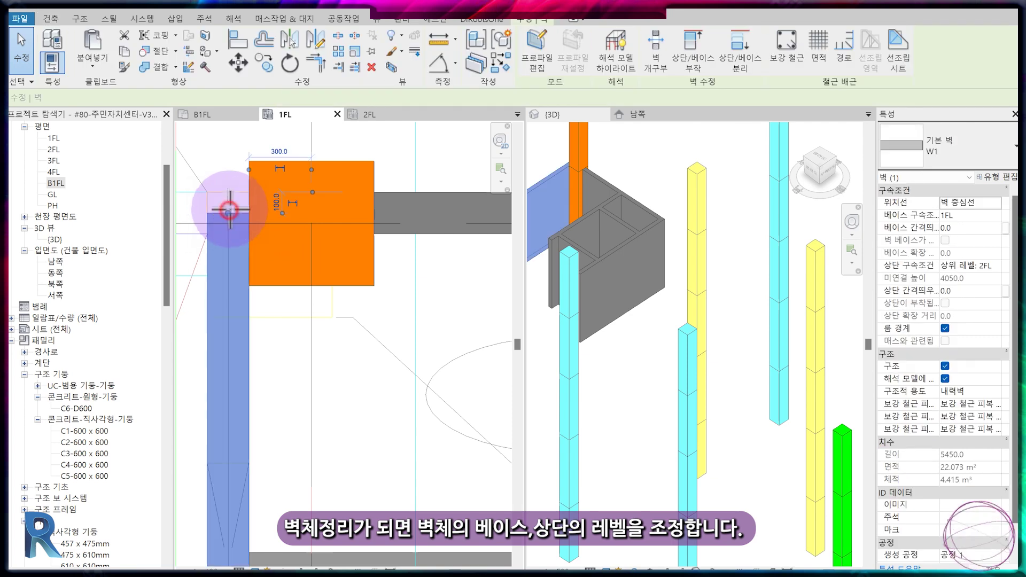
scroll(287, 283, down, 3)
scroll(321, 326, down, 2)
middle_drag(359, 373, 332, 344)
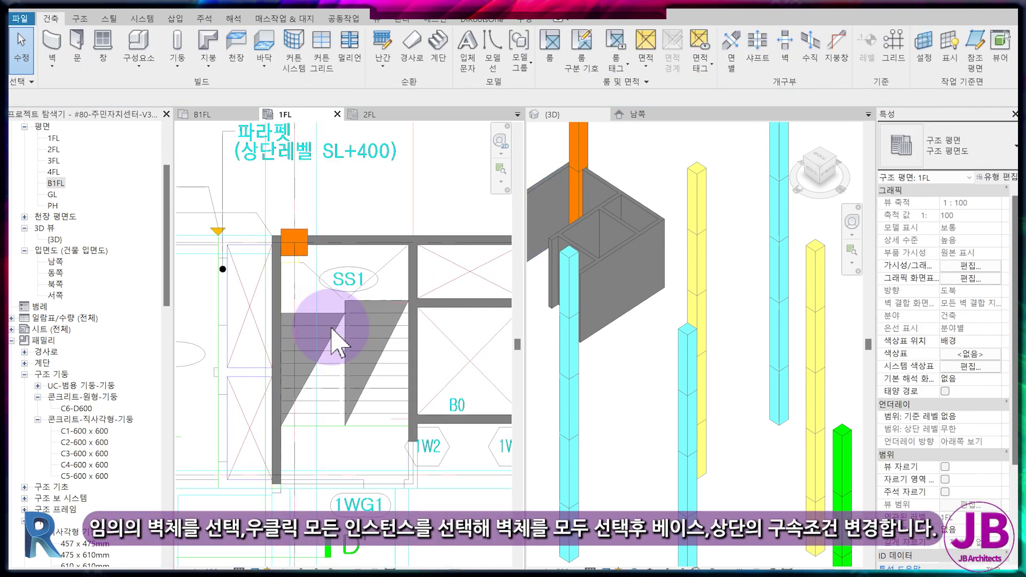
- Set the top constraint of all six W1 core walls to PH and view the South elevation
scroll(379, 378, down, 2)
scroll(363, 342, down, 1)
click(382, 286)
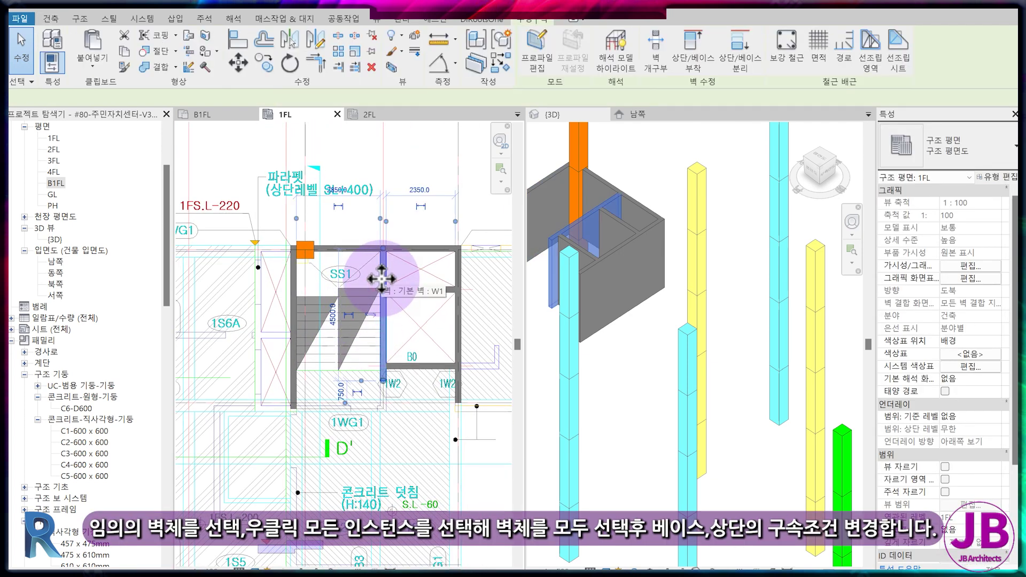
right_click(385, 281)
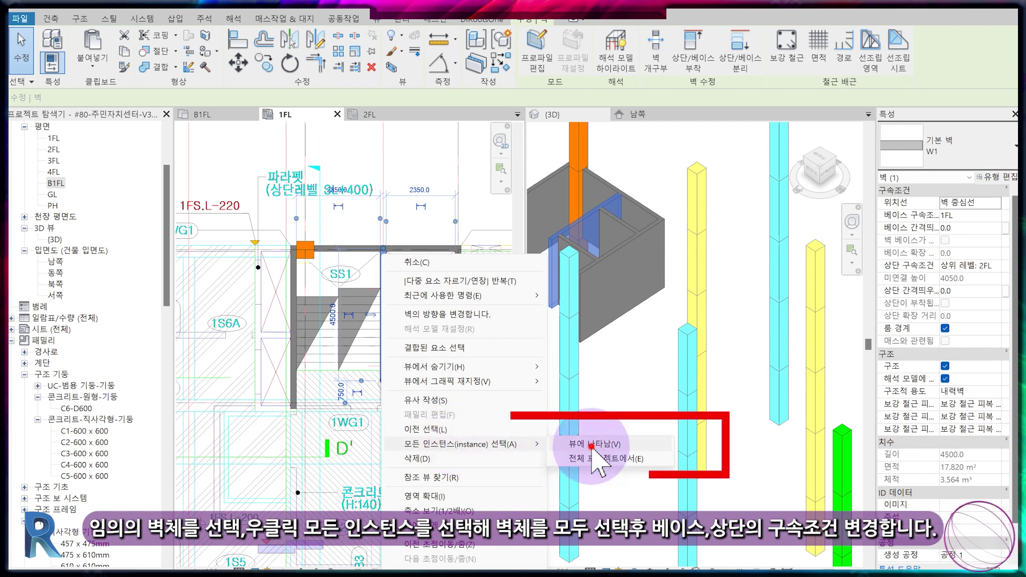
click(593, 446)
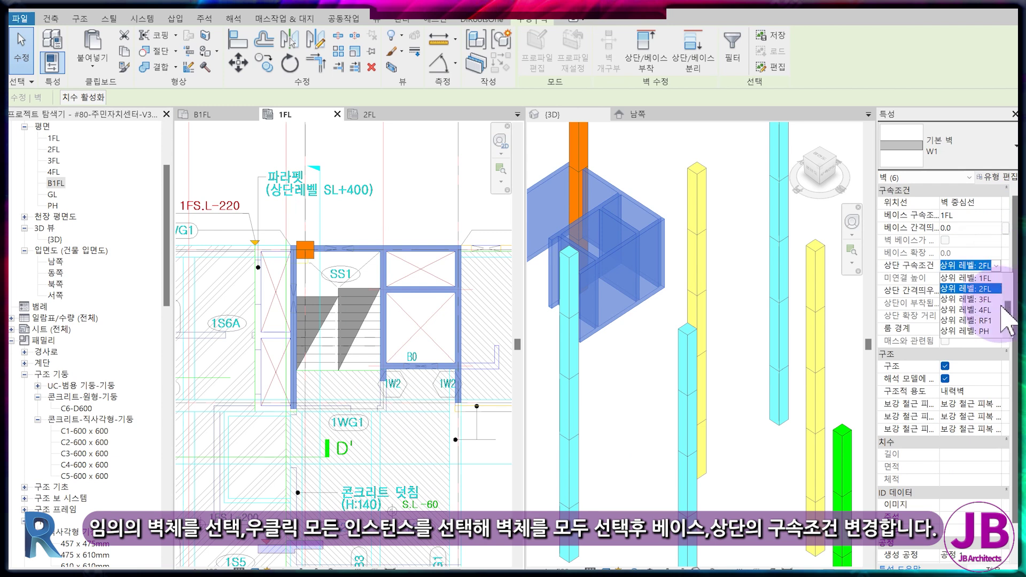
click(988, 332)
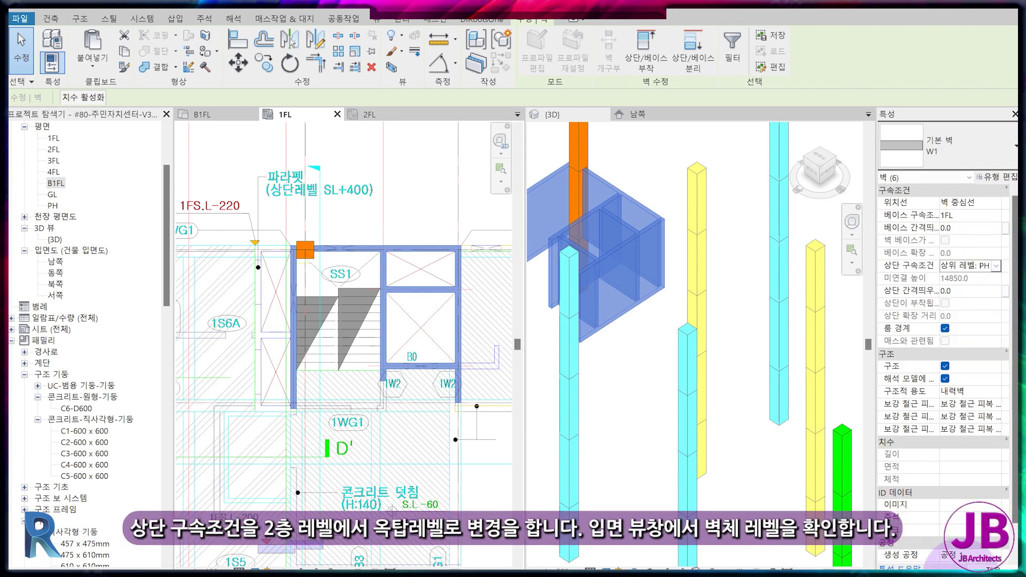
key(Escape)
click(636, 114)
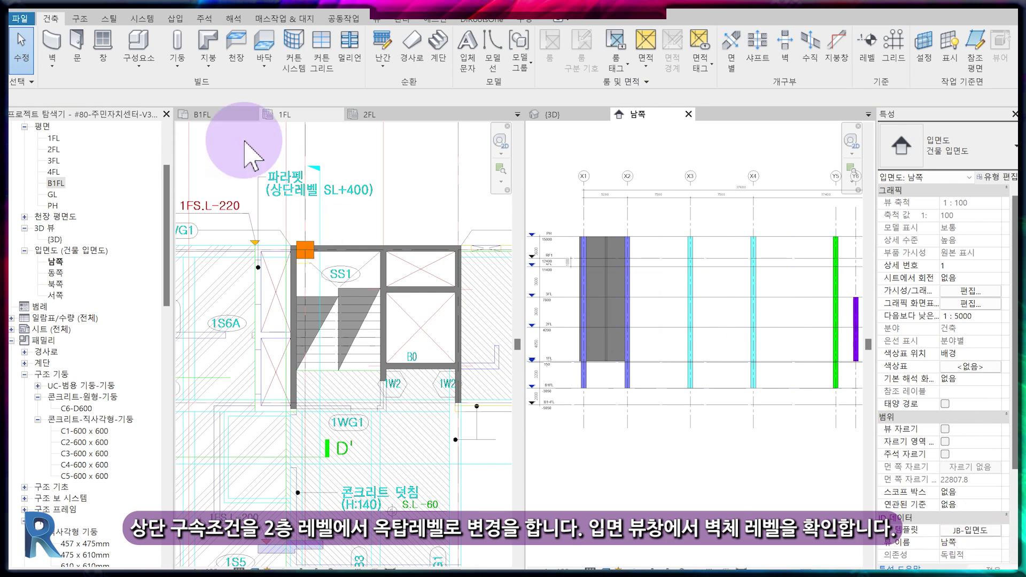
- Set the six core walls' base constraint to B1FL and verify them in 3D
click(600, 241)
right_click(601, 241)
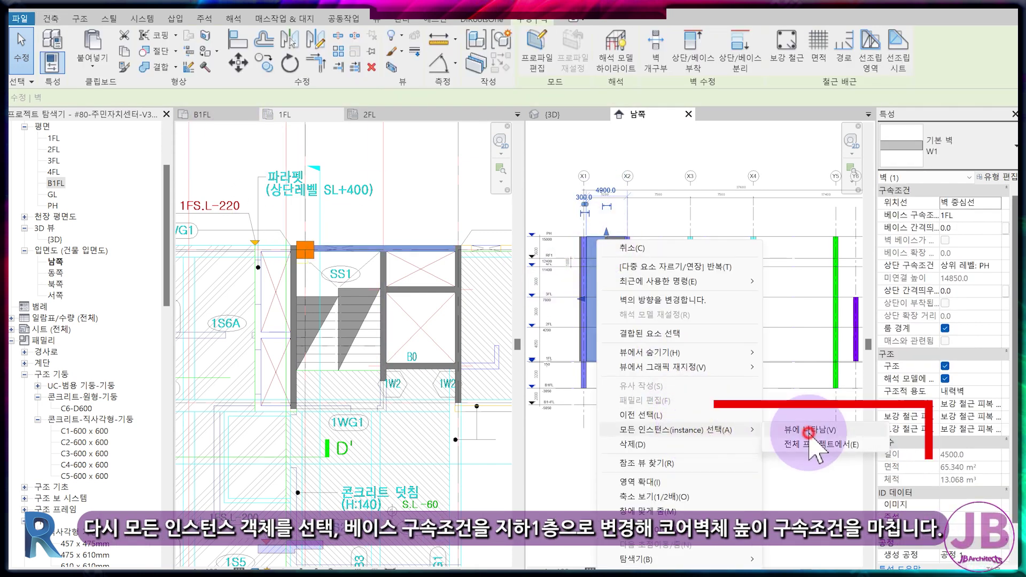
click(810, 430)
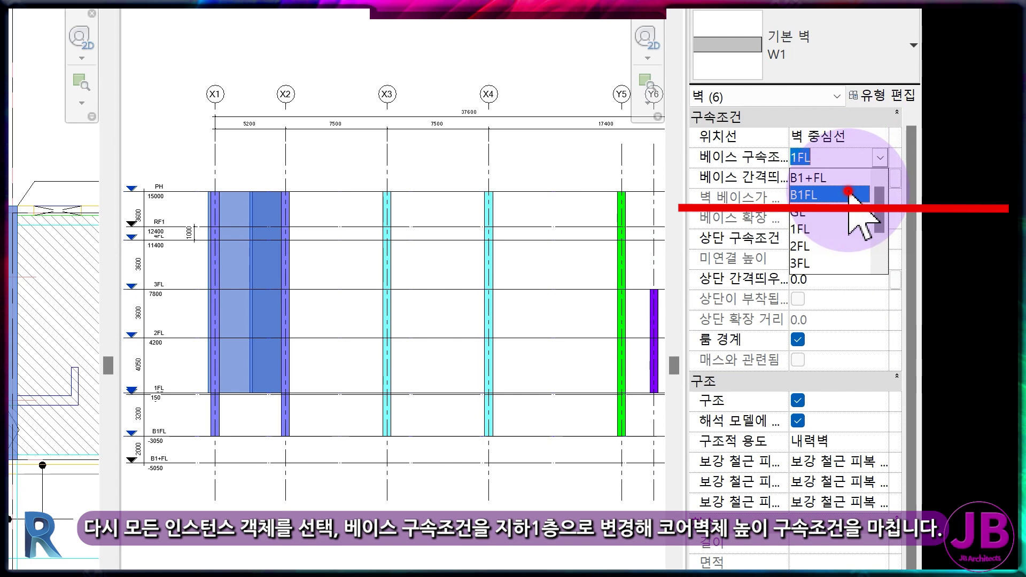
click(849, 194)
click(698, 434)
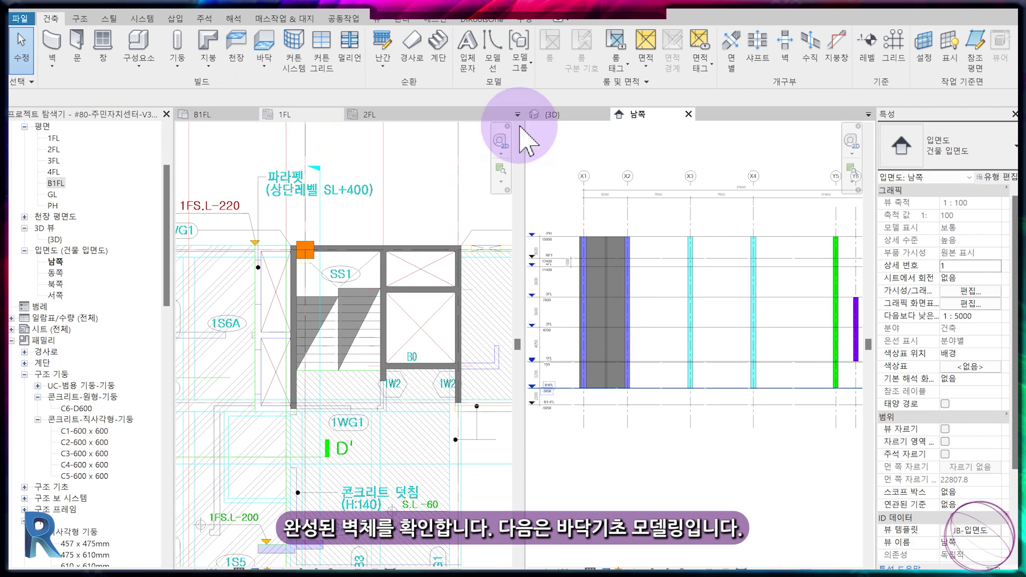
click(524, 119)
shift+middle_drag(664, 367, 696, 465)
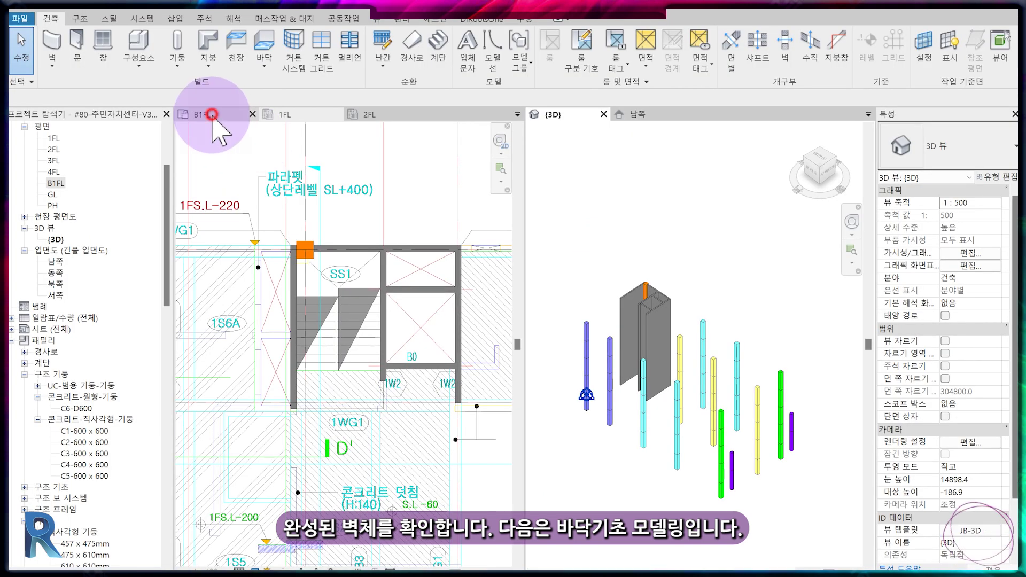
click(226, 203)
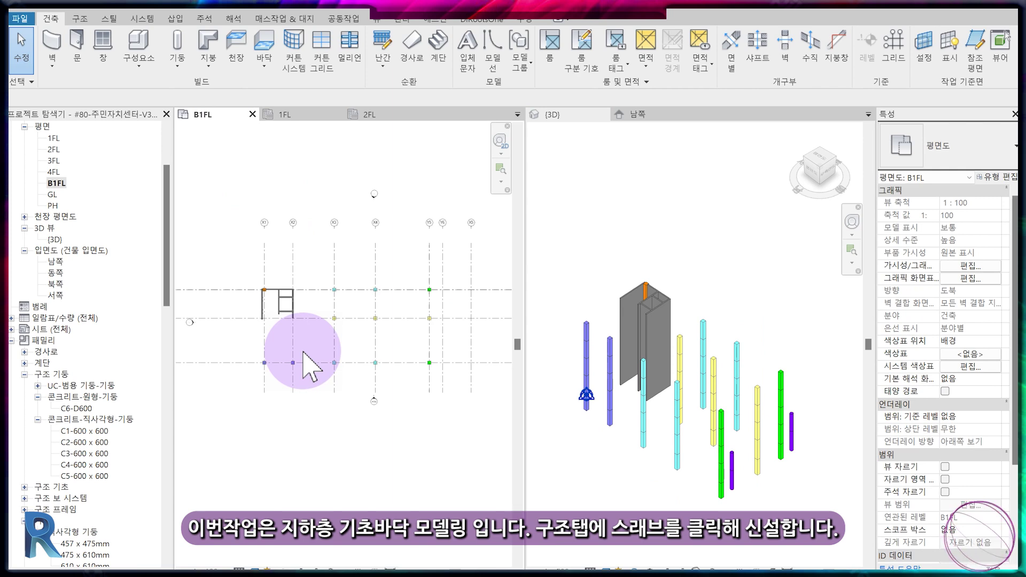
- Enable B1F.dwg in the B1FL view template's imported categories and apply the template
scroll(982, 523, down, 5)
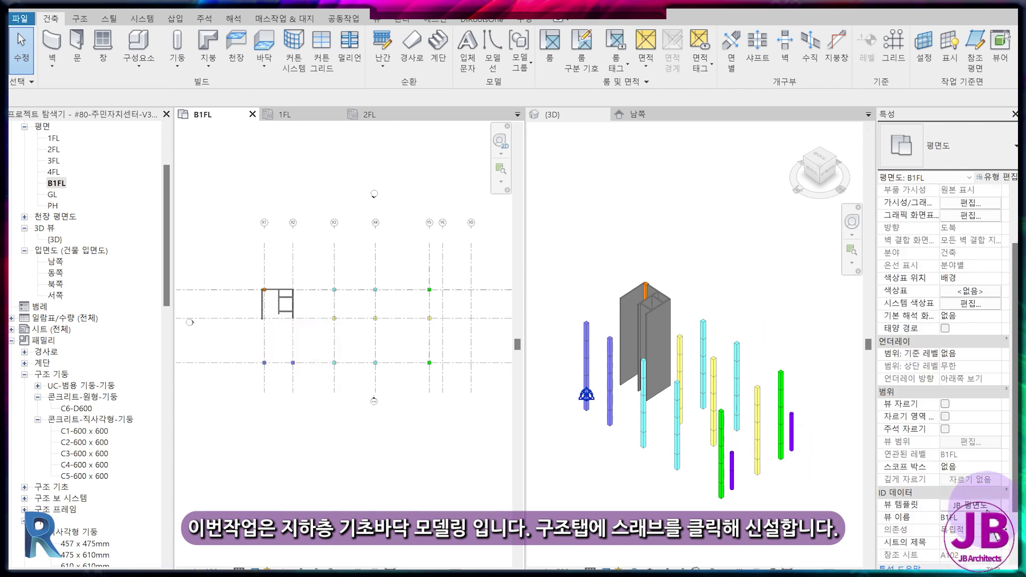
click(970, 502)
click(882, 302)
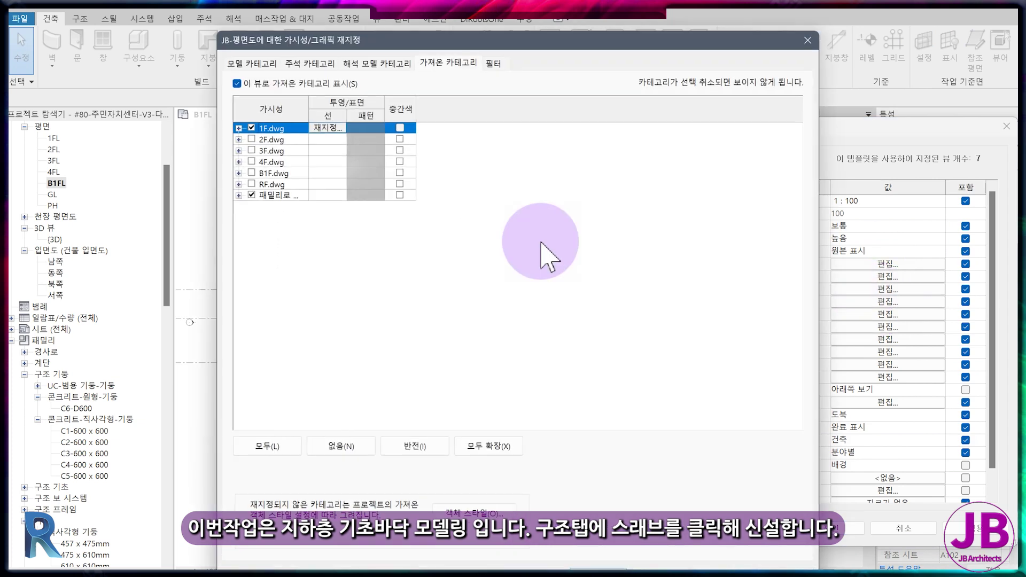
click(250, 172)
click(561, 556)
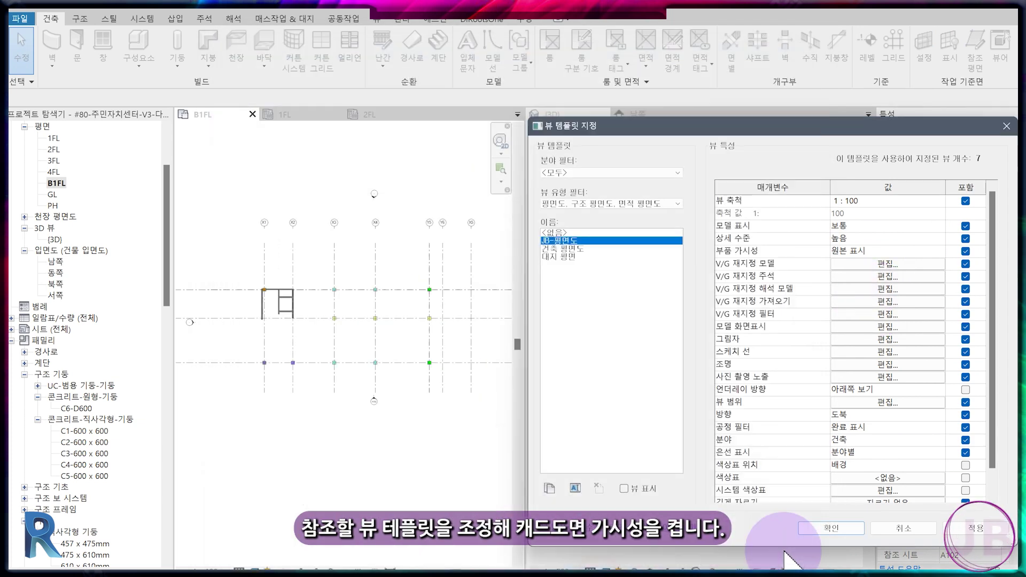
click(831, 529)
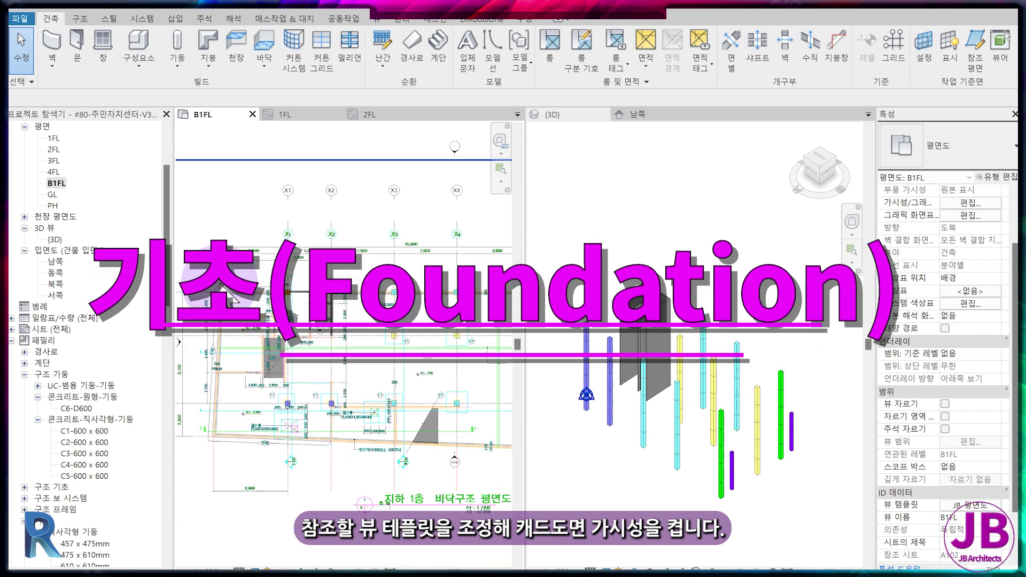
scroll(218, 286, up, 3)
click(80, 19)
- Start a foundation slab using a duplicated type MAT1 with an 800 thick layer
click(77, 42)
click(380, 62)
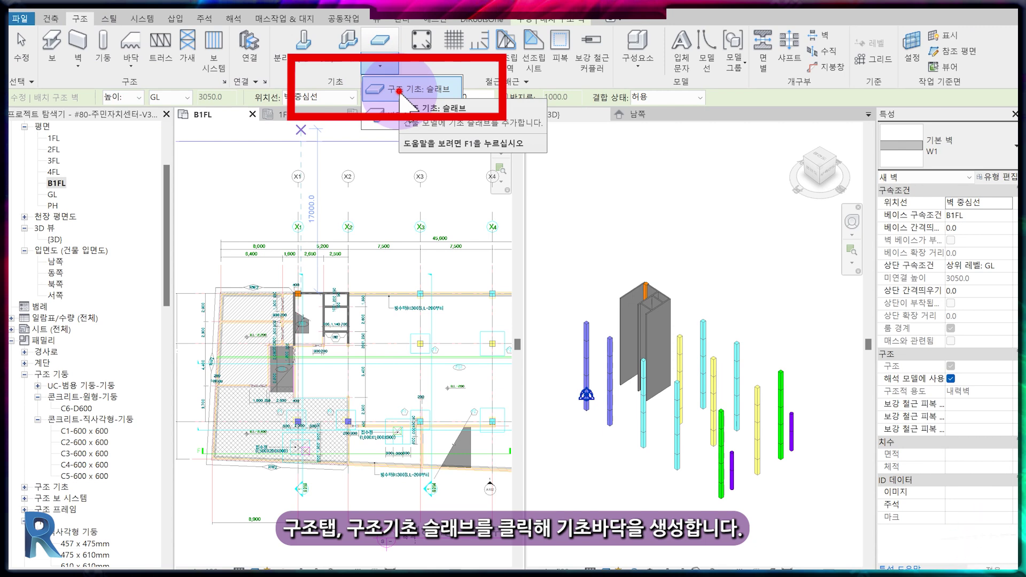
click(400, 91)
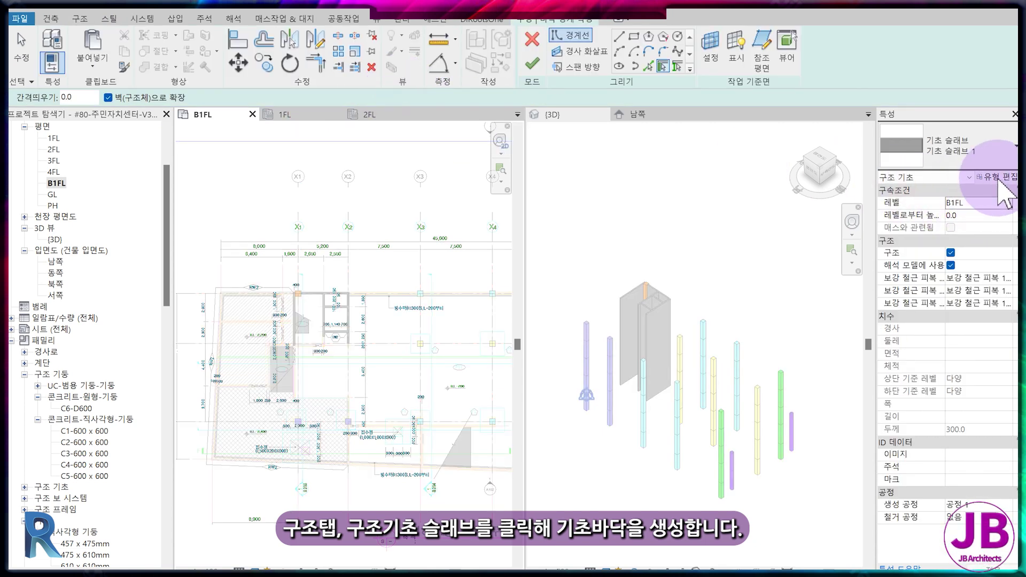
click(996, 177)
click(751, 132)
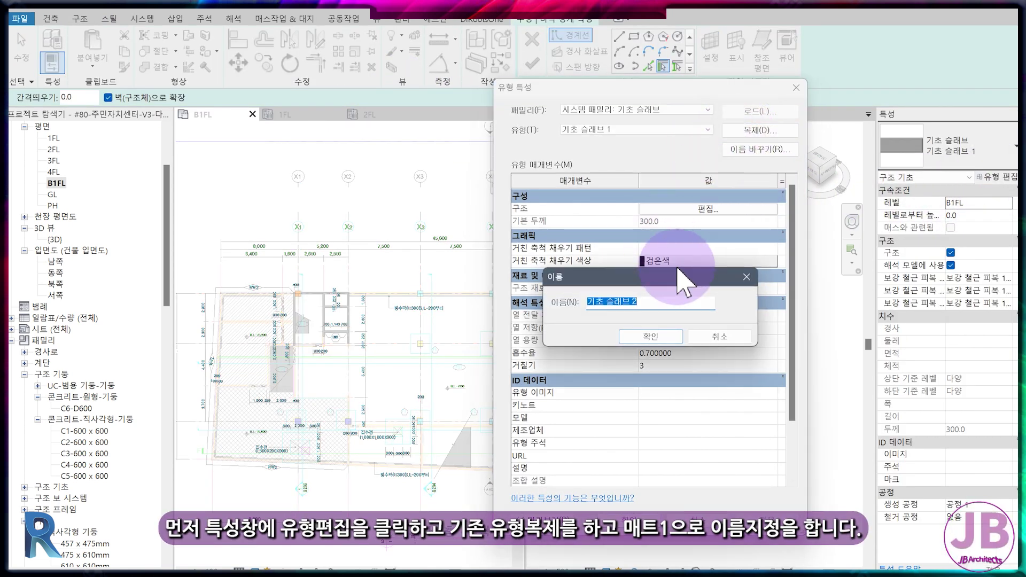
text(MAT1)
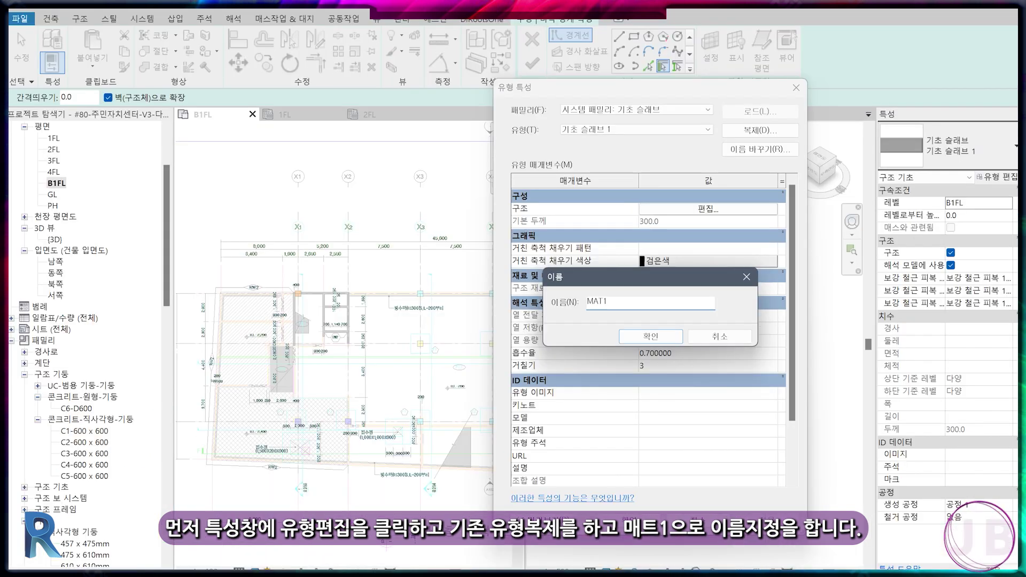
key(Return)
click(718, 216)
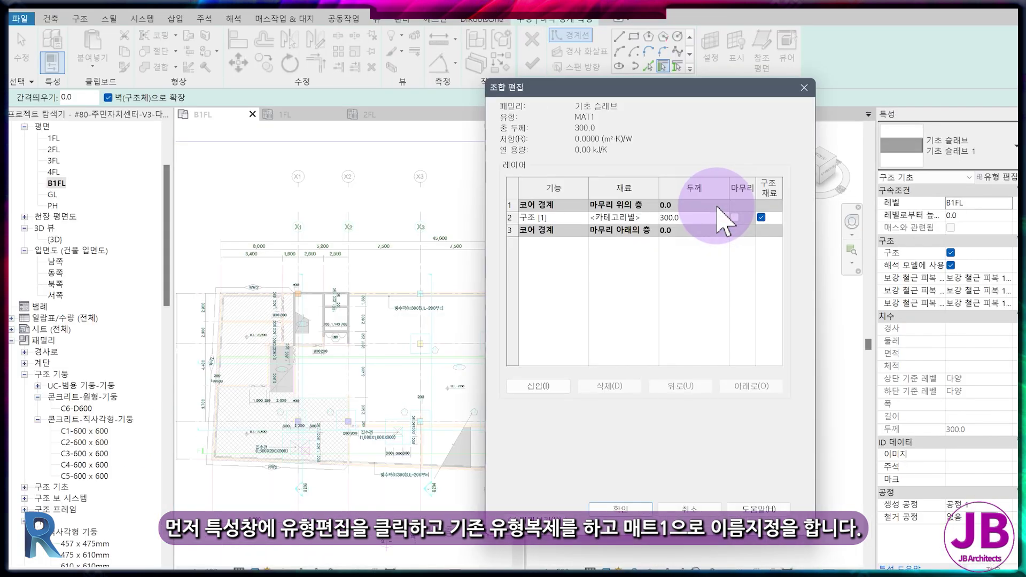
text(800)
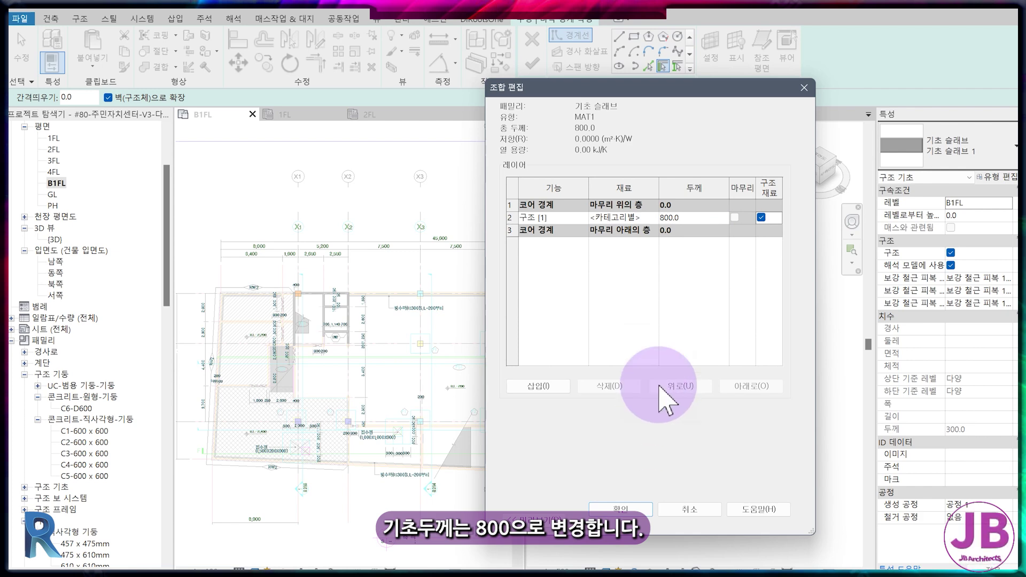
click(634, 509)
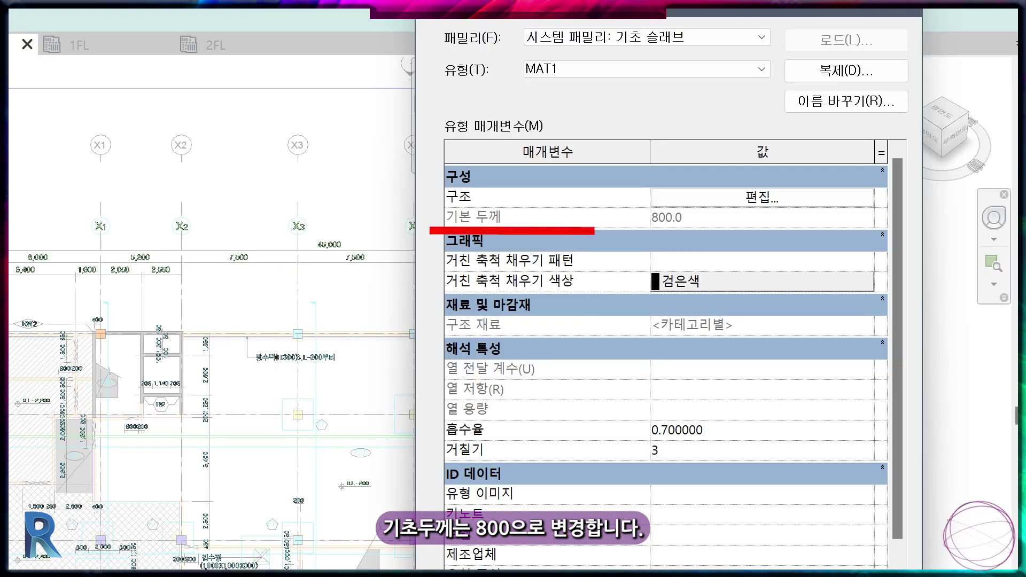
click(655, 521)
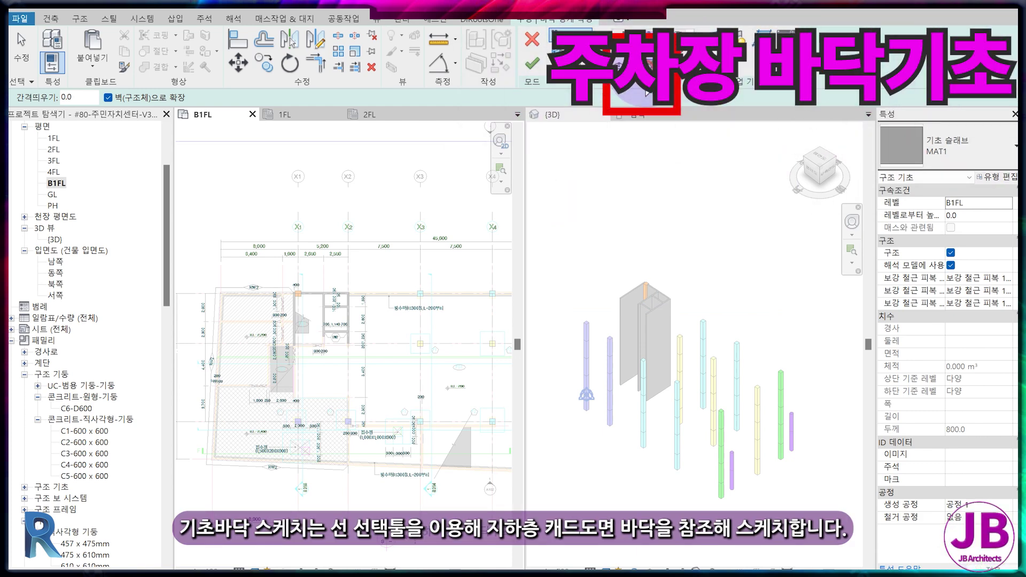
click(647, 91)
- Zoom to the core wall and pick a CAD edge as a MAT1 slab boundary line
scroll(360, 339, down, 3)
scroll(408, 357, down, 2)
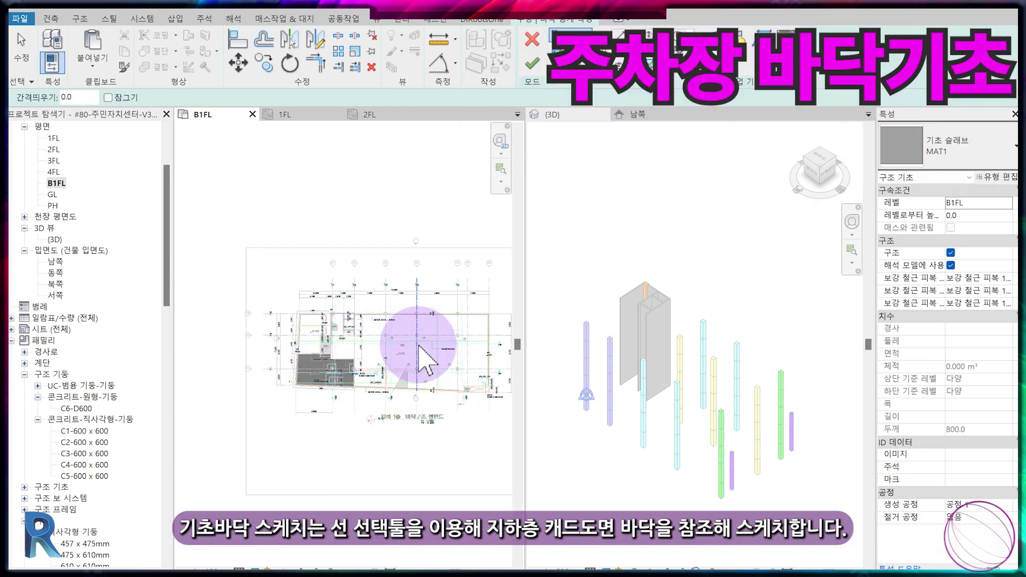
scroll(481, 350, up, 3)
scroll(474, 298, up, 2)
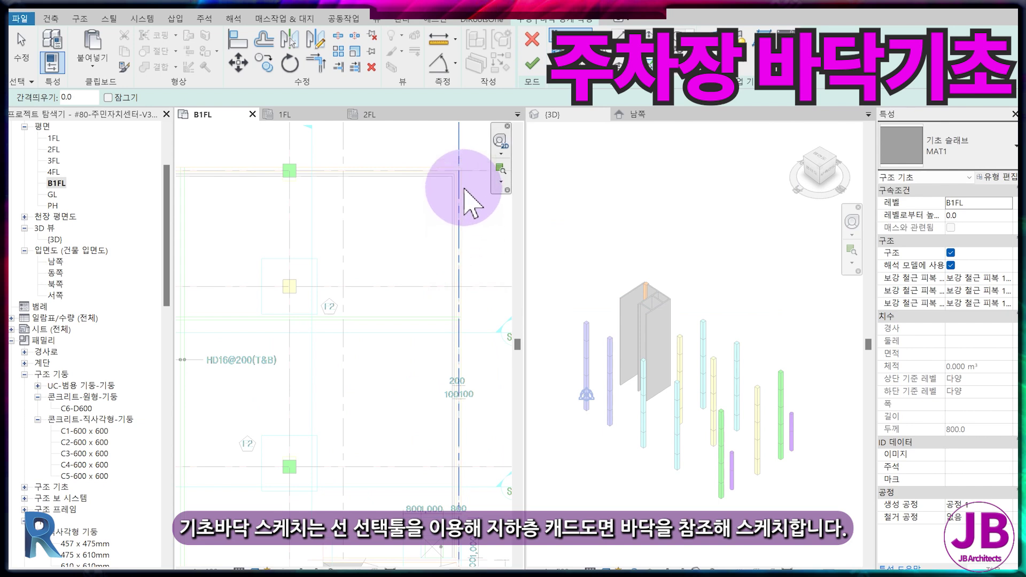
middle_drag(414, 168, 470, 449)
scroll(463, 434, up, 2)
scroll(267, 459, up, 2)
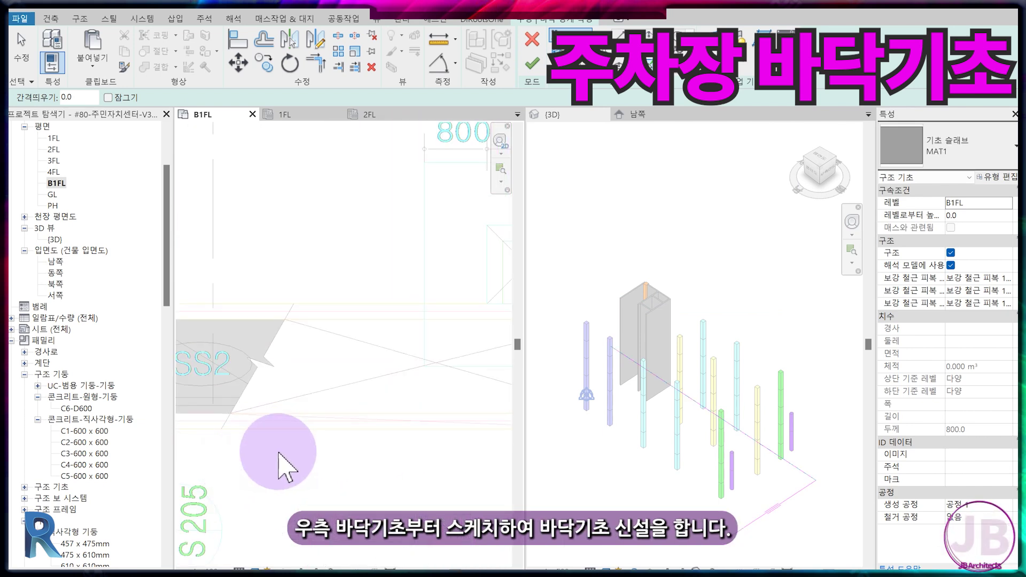
scroll(280, 428, down, 3)
scroll(469, 419, up, 2)
scroll(404, 390, up, 1)
scroll(376, 358, up, 1)
click(369, 342)
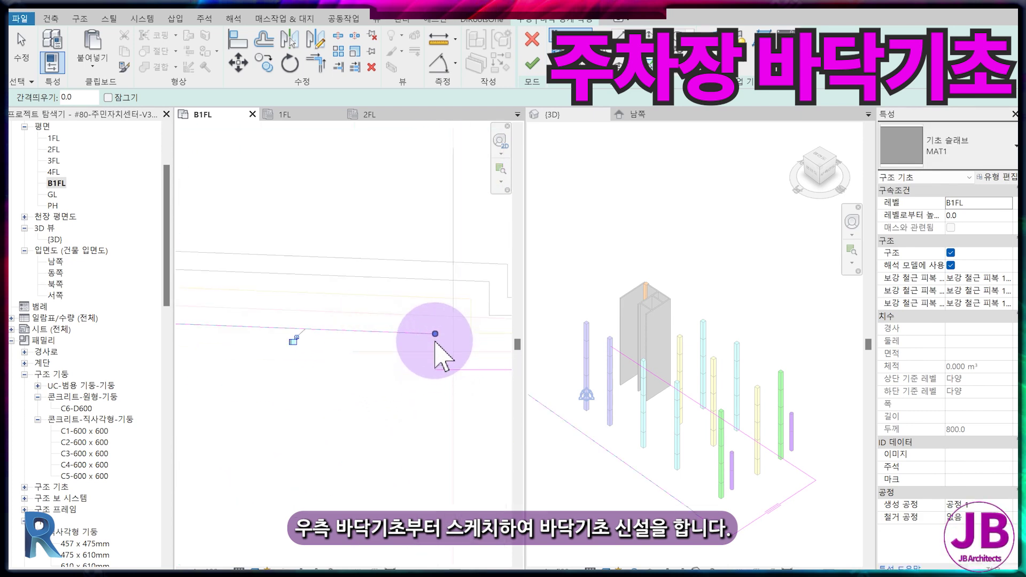
scroll(435, 352, down, 1)
scroll(441, 379, down, 1)
scroll(433, 393, down, 1)
scroll(416, 385, down, 2)
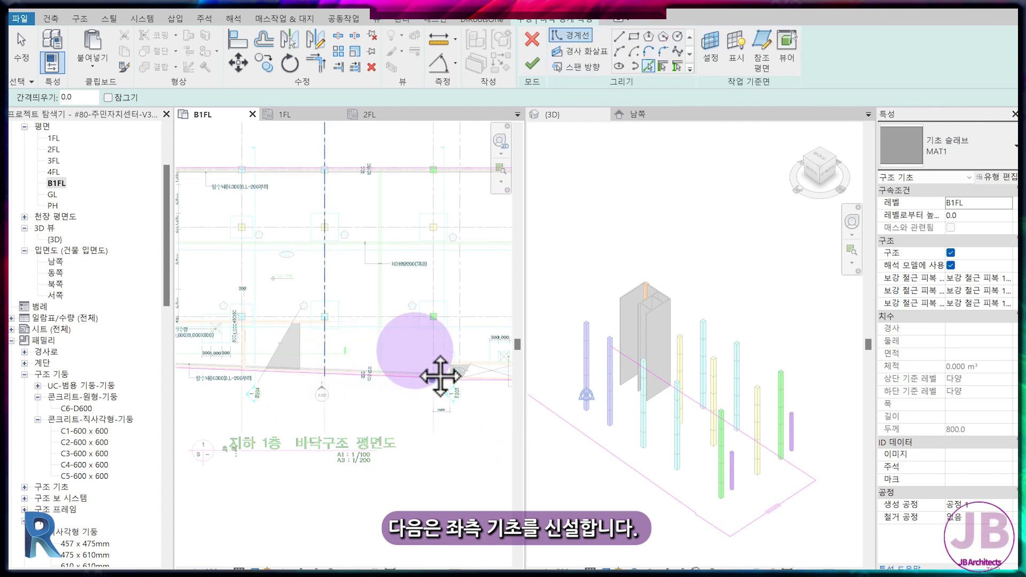
- Trim the sketch at the core wall's 200/900 dimensions, end trimming, and view the whole B1FL plan
middle_drag(415, 379, 348, 355)
scroll(270, 328, up, 2)
scroll(320, 187, up, 2)
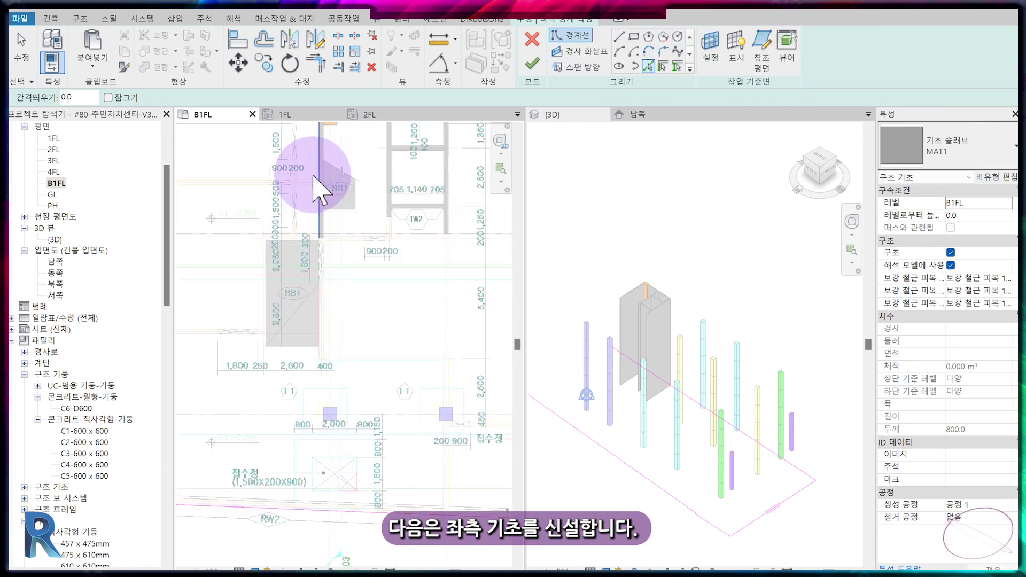
scroll(319, 229, up, 1)
scroll(313, 332, up, 1)
scroll(332, 355, up, 1)
scroll(326, 355, up, 2)
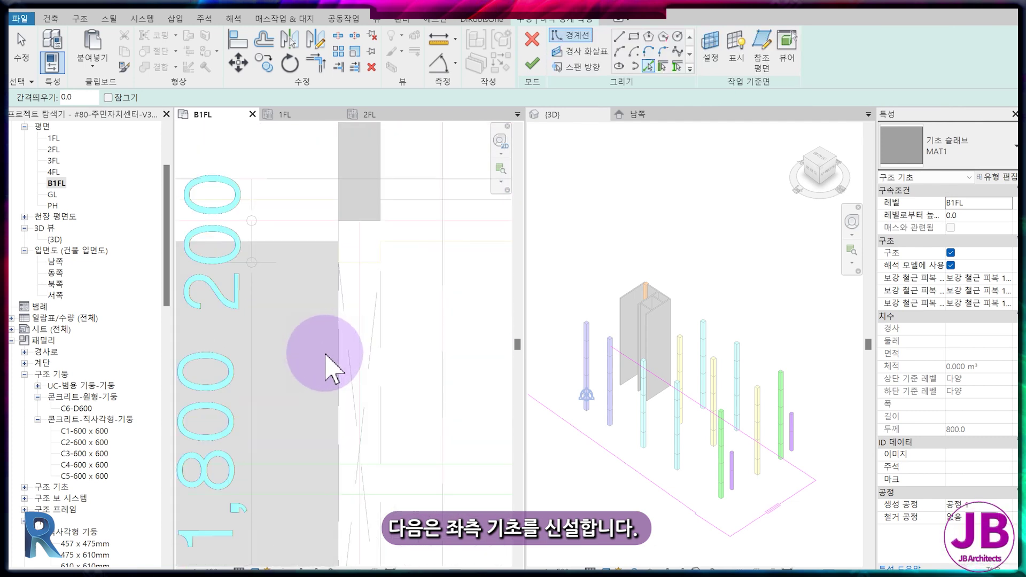
scroll(326, 356, down, 1)
scroll(334, 245, down, 1)
scroll(342, 281, down, 2)
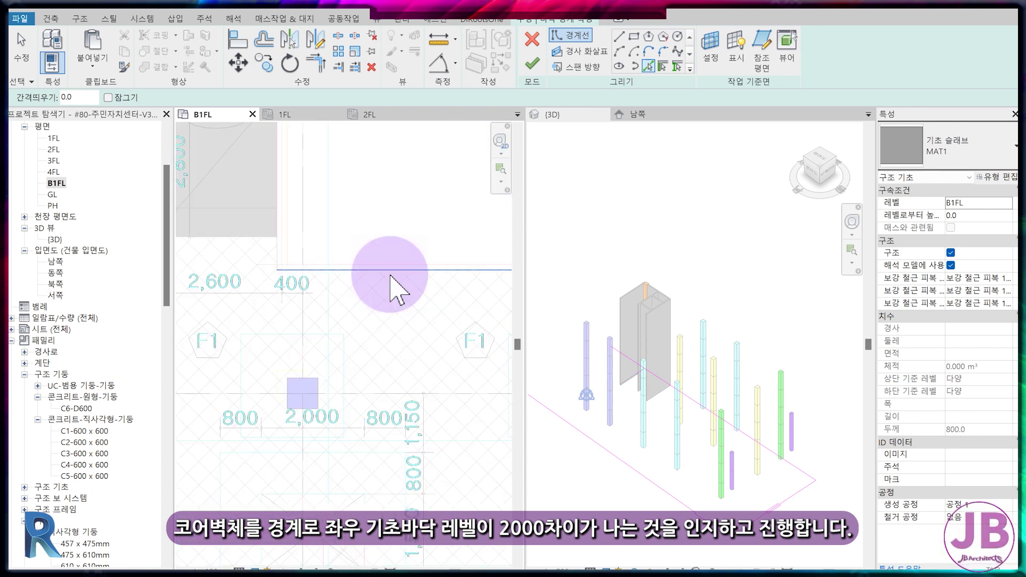
middle_drag(390, 276, 366, 339)
scroll(389, 412, up, 2)
scroll(355, 378, up, 1)
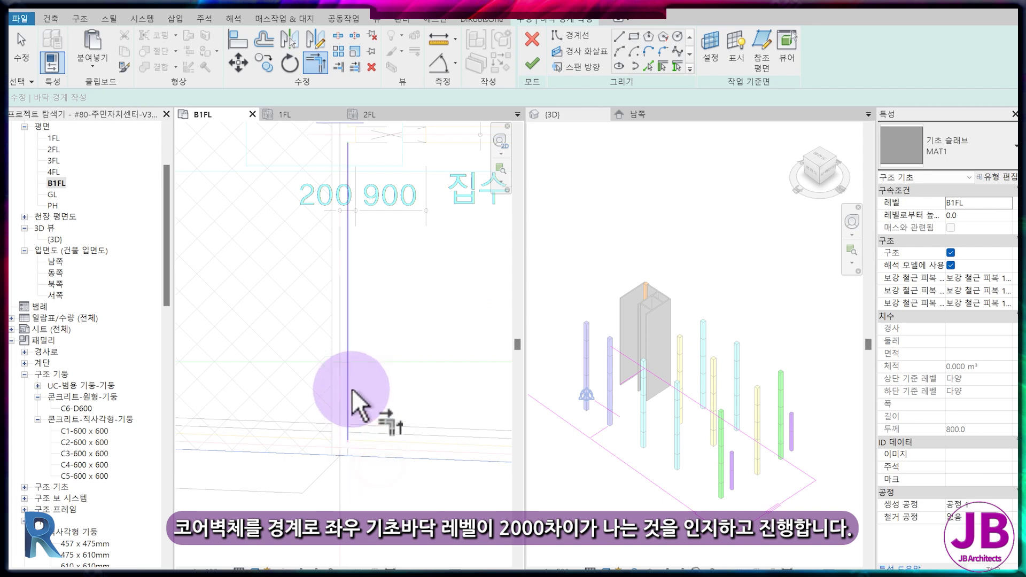
scroll(396, 415, down, 2)
middle_drag(312, 226, 435, 331)
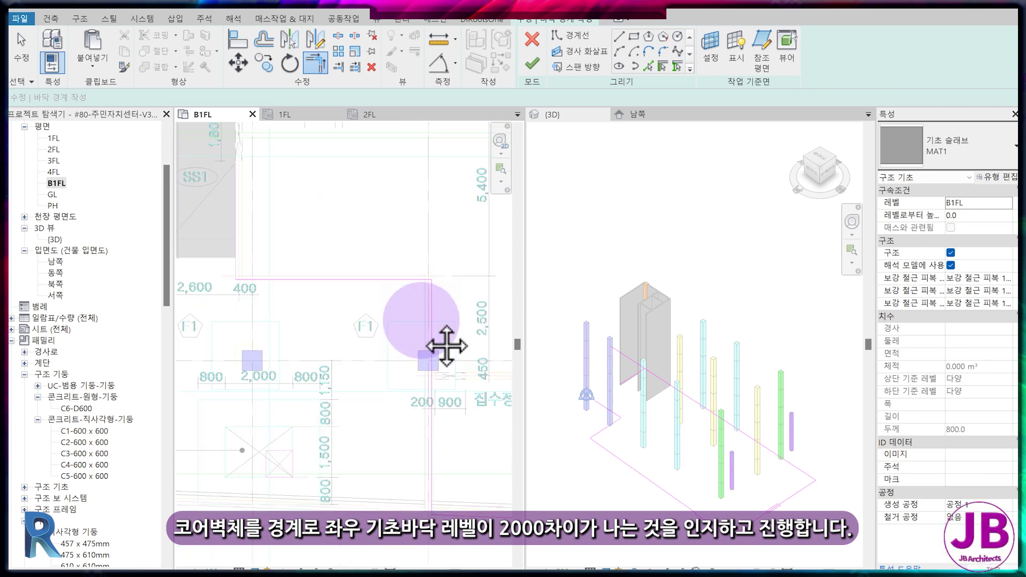
scroll(396, 317, down, 2)
scroll(332, 208, down, 2)
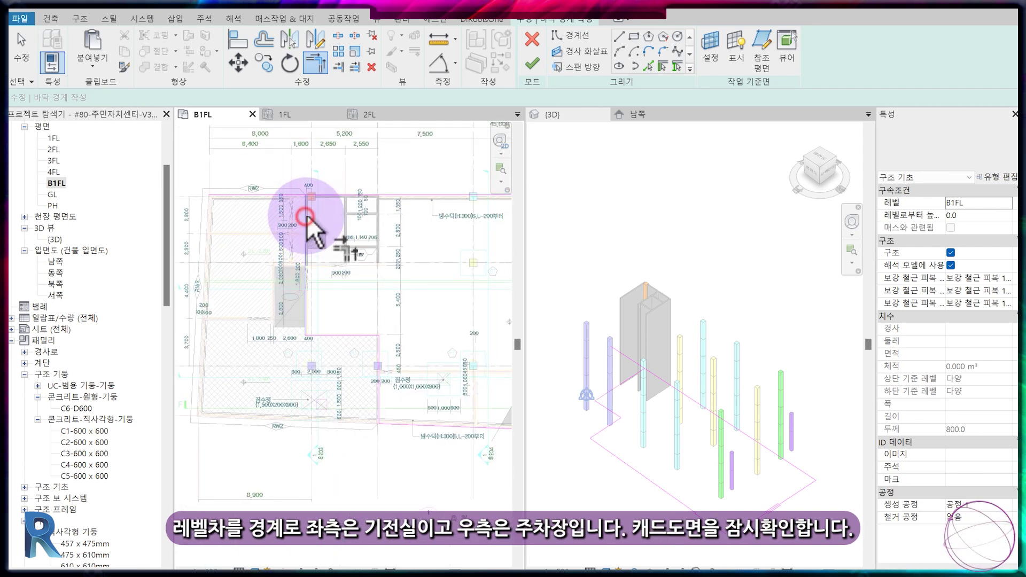
key(Escape)
scroll(348, 247, down, 2)
middle_drag(349, 251, 348, 287)
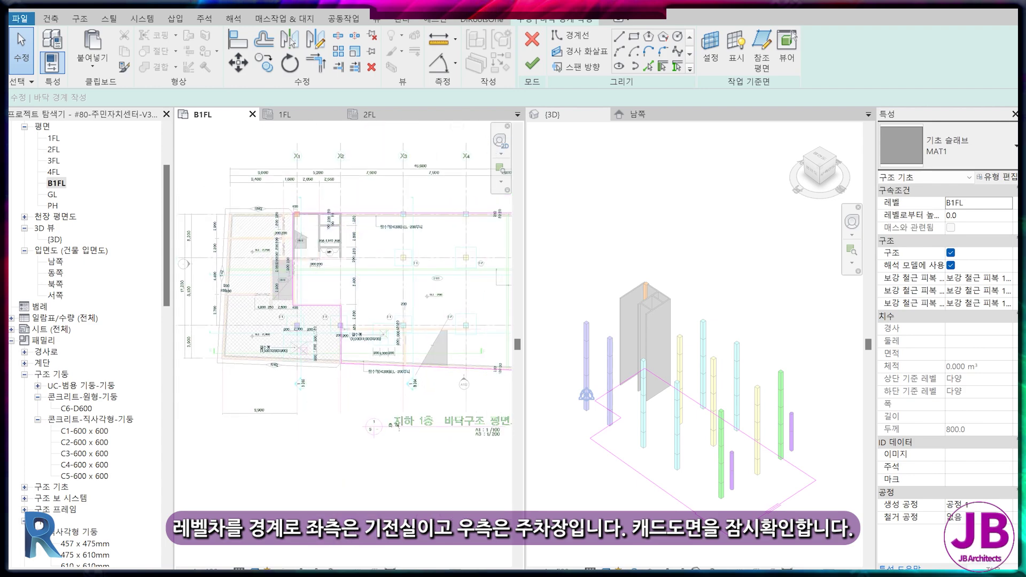
scroll(623, 129, up, 3)
scroll(623, 130, up, 3)
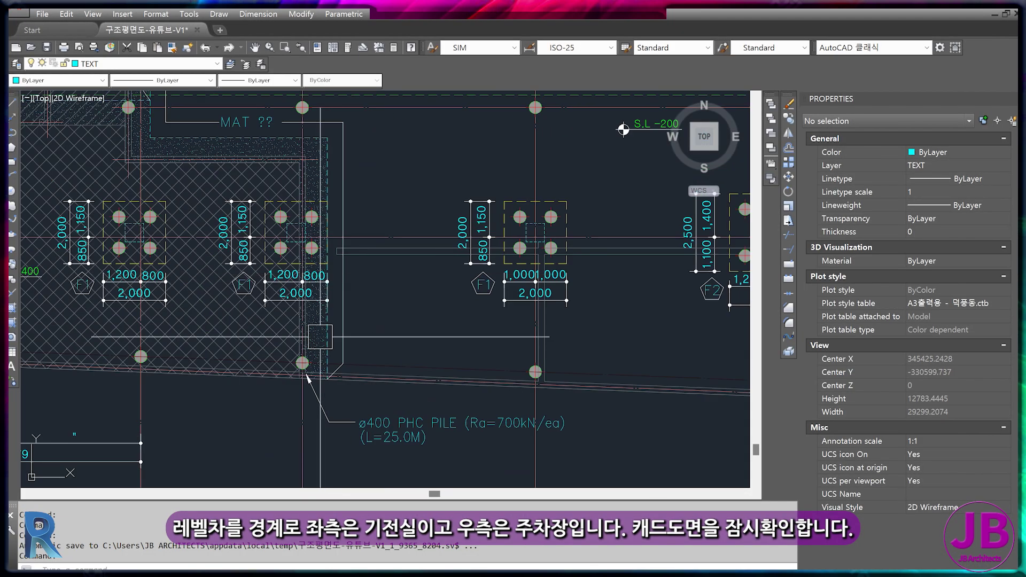
- Pan the AutoCAD plan across the footing piles to the S.L -2,200 and -2,400 level marks
middle_drag(623, 129, 721, 284)
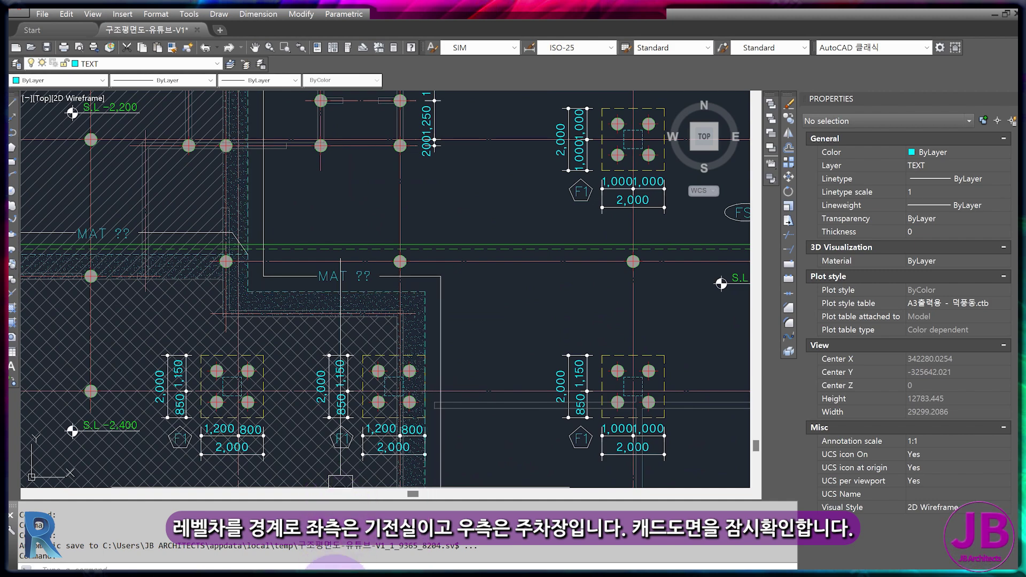
middle_drag(374, 241, 505, 391)
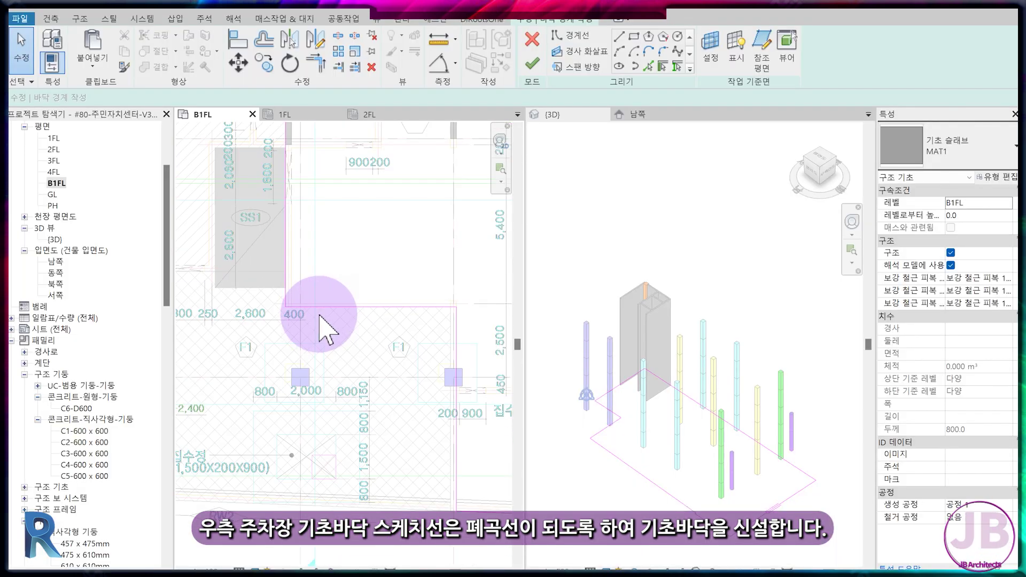
- Align the MAT1 sketch line to the core wall using AL
mouse_move(282, 310)
middle_down()
mouse_move(367, 367)
mouse_move(314, 328)
mouse_move(404, 414)
middle_up()
key(a)
key(l)
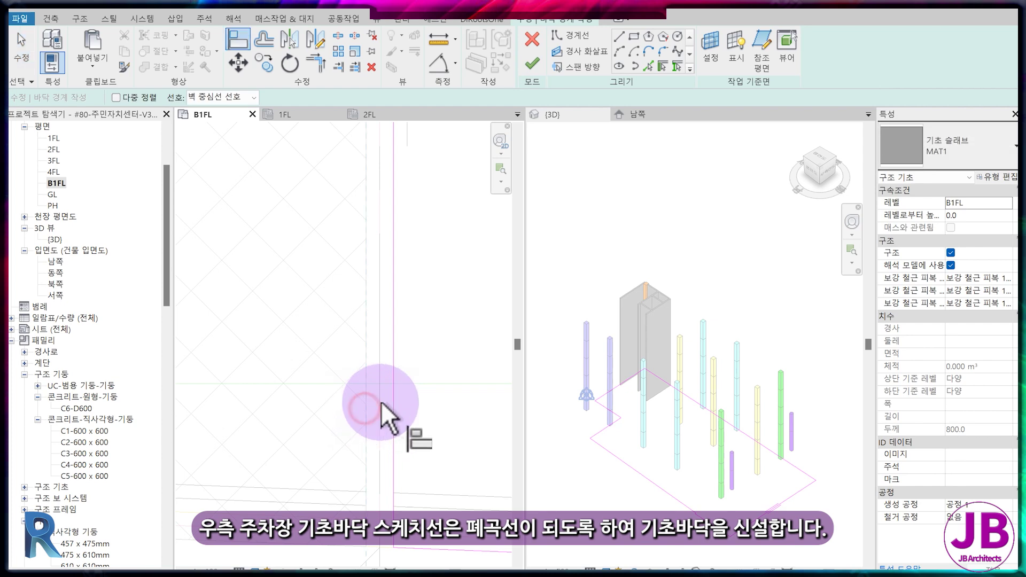
scroll(391, 426, down, 3)
mouse_move(394, 451)
middle_down()
mouse_move(378, 378)
mouse_move(406, 412)
mouse_move(378, 319)
middle_up()
scroll(278, 205, up, 2)
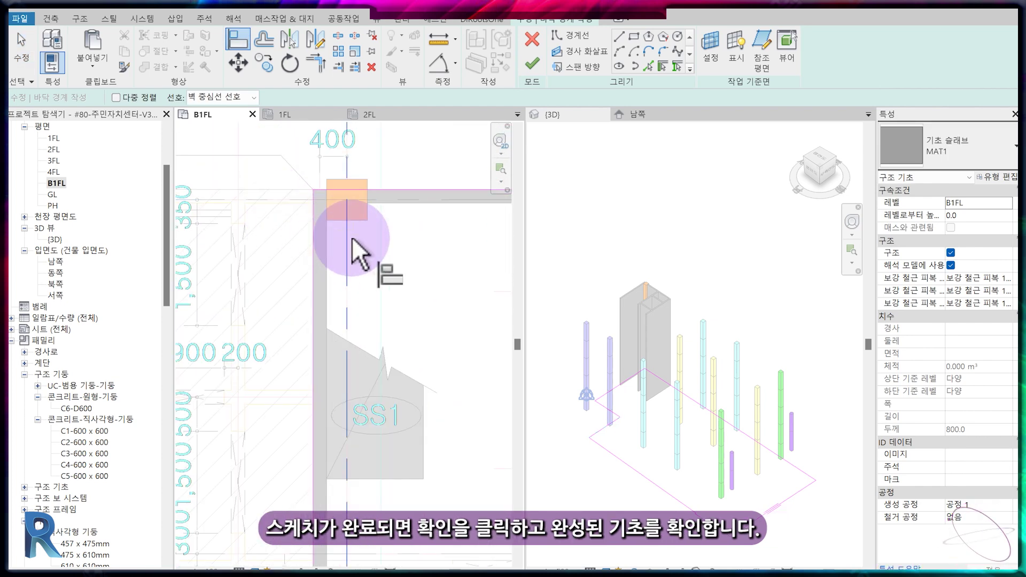
- Finish the sketch, creating the 800-thick, 669.356 m² MAT1 foundation slab
click(532, 64)
scroll(390, 275, down, 2)
scroll(394, 297, down, 1)
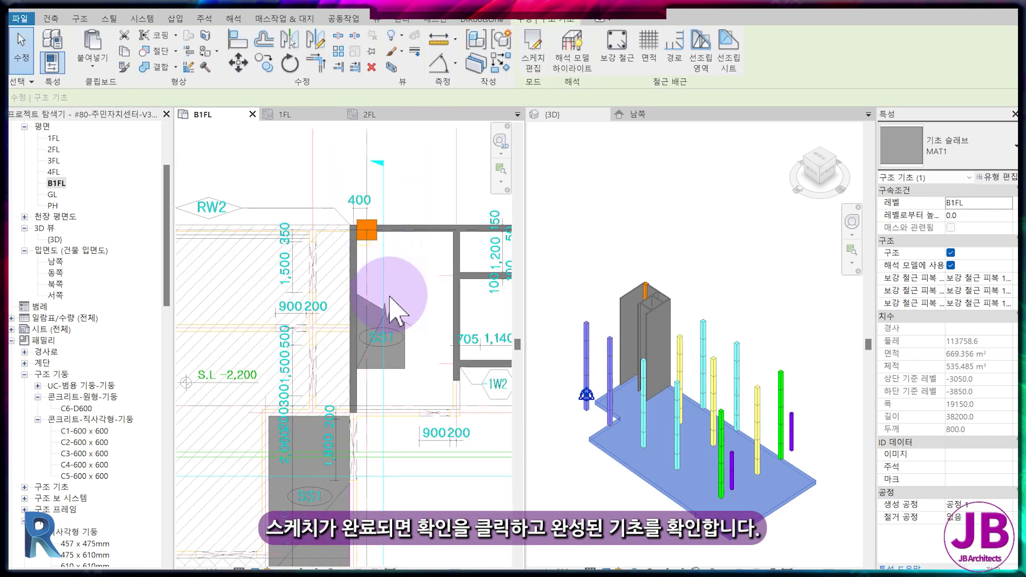
scroll(389, 378, down, 2)
scroll(389, 344, down, 1)
middle_drag(423, 347, 402, 321)
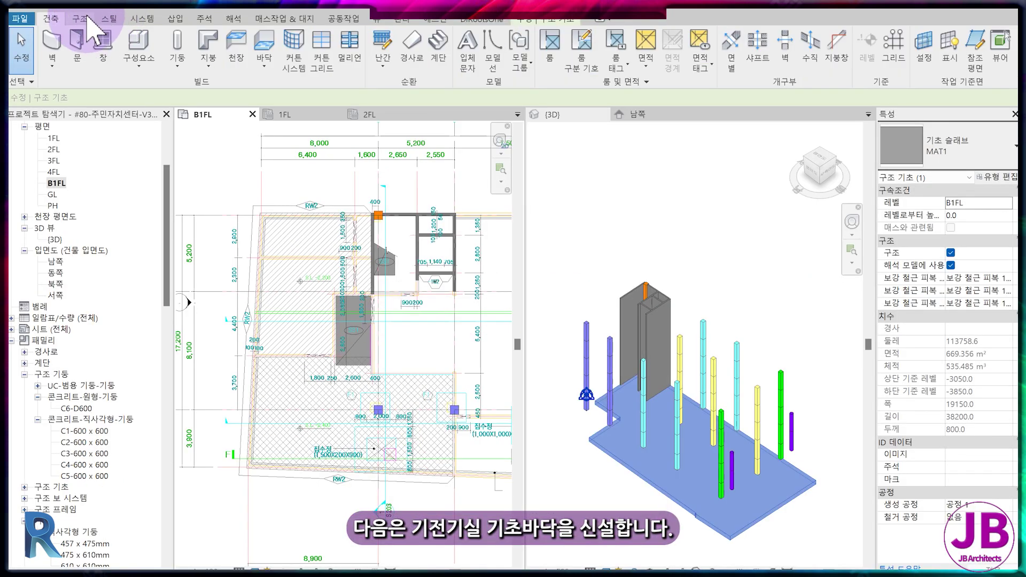
- Start a new Structural Foundation: Slab sketch using Pick Lines
click(80, 18)
click(380, 65)
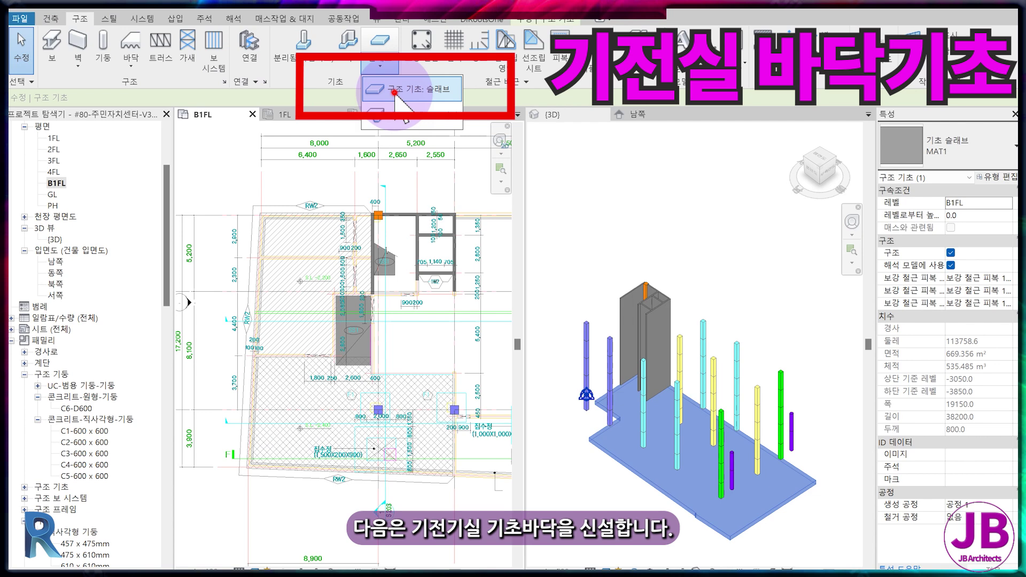
click(394, 91)
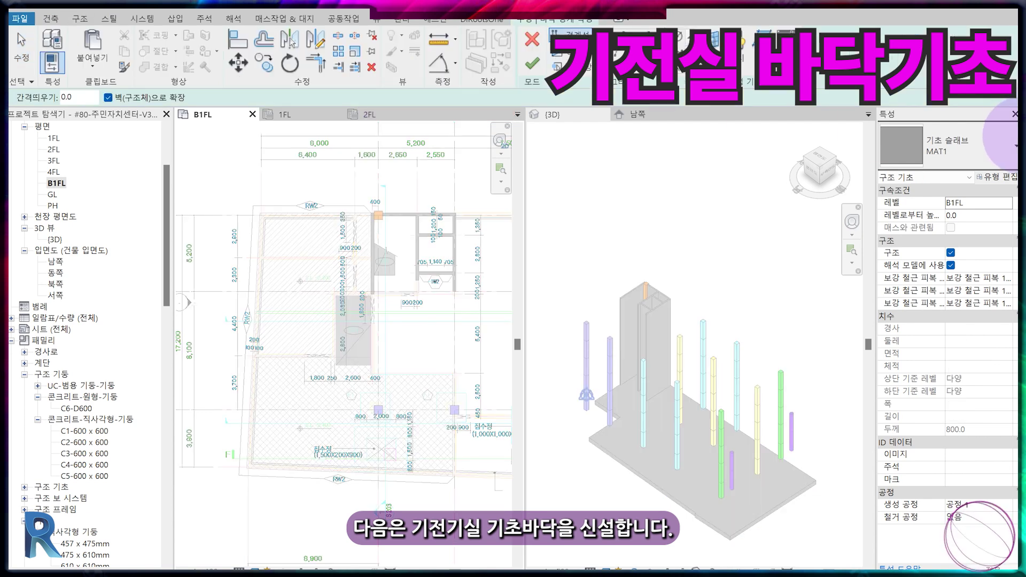
click(289, 40)
scroll(313, 217, up, 3)
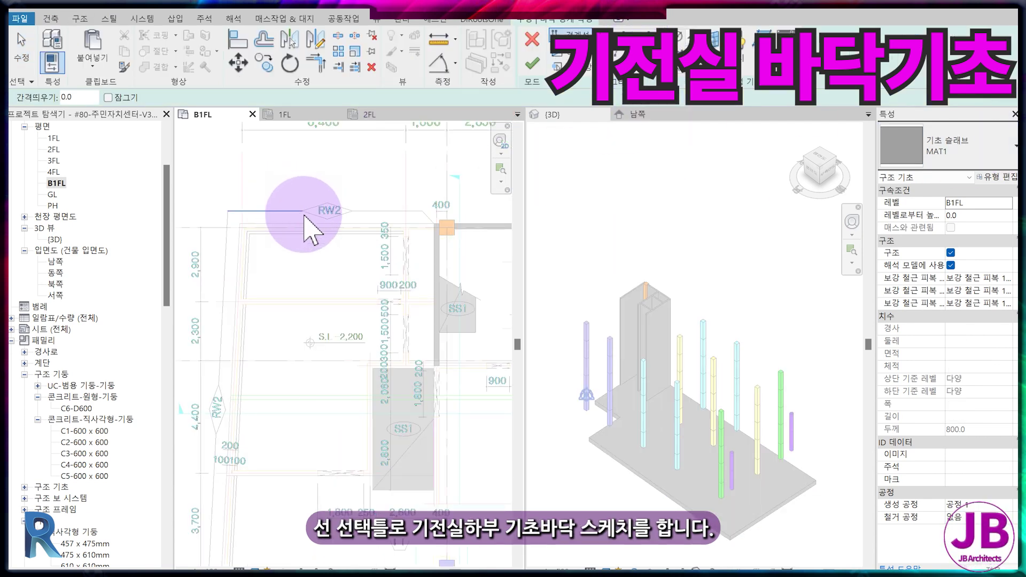
scroll(299, 227, up, 3)
- Pick the left wall, bottom RW2 wall and next wall edges as slab boundary lines
click(205, 278)
middle_drag(245, 305, 343, 235)
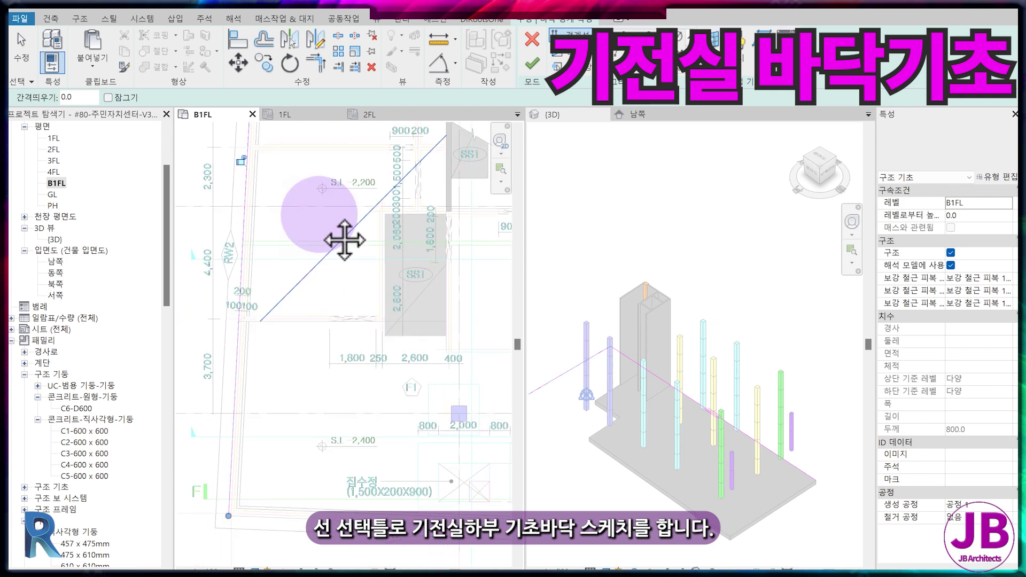
click(305, 465)
scroll(304, 468, down, 3)
middle_drag(302, 470, 344, 391)
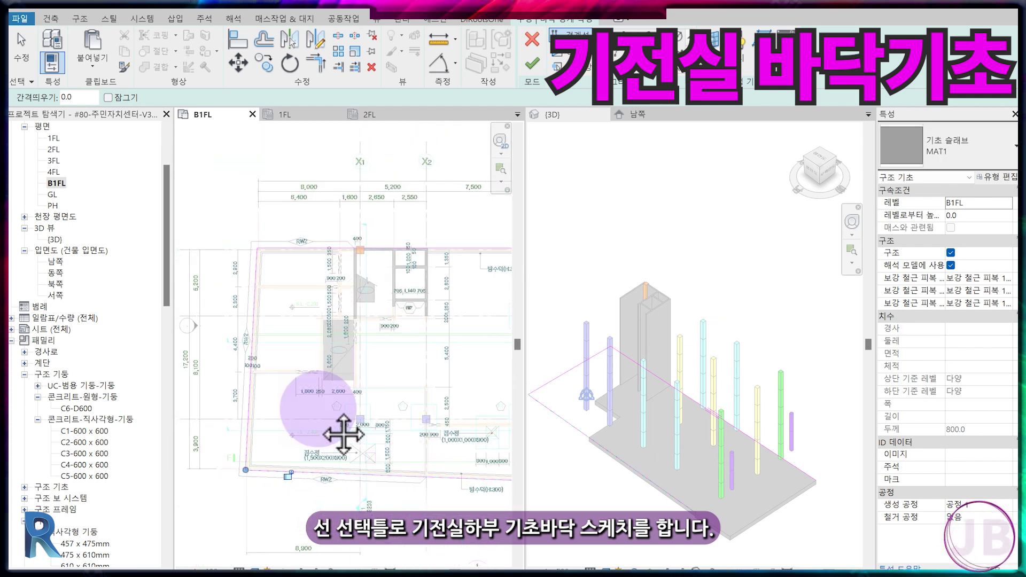
scroll(341, 375, up, 3)
scroll(398, 393, up, 2)
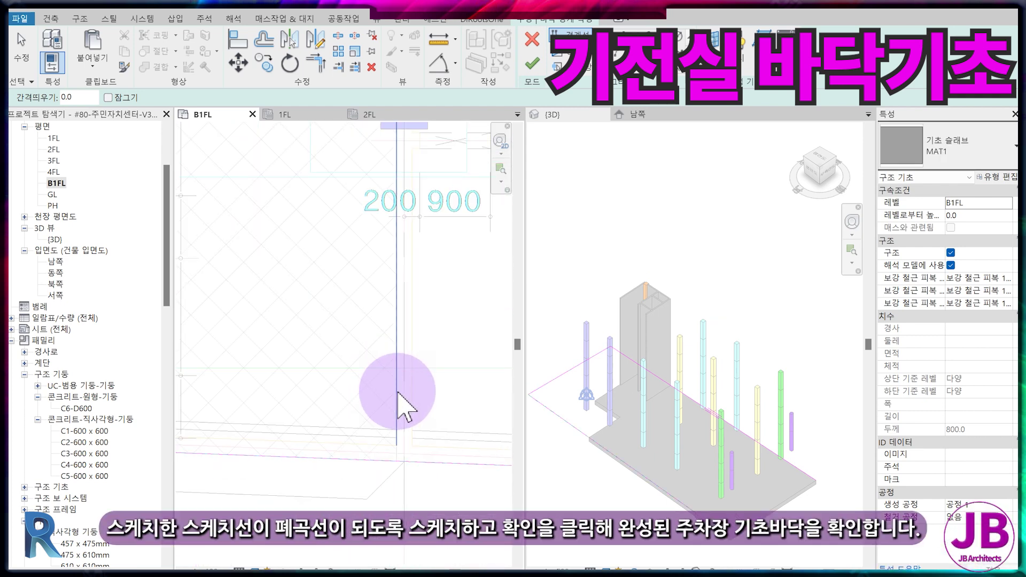
scroll(389, 469, down, 2)
scroll(393, 246, up, 2)
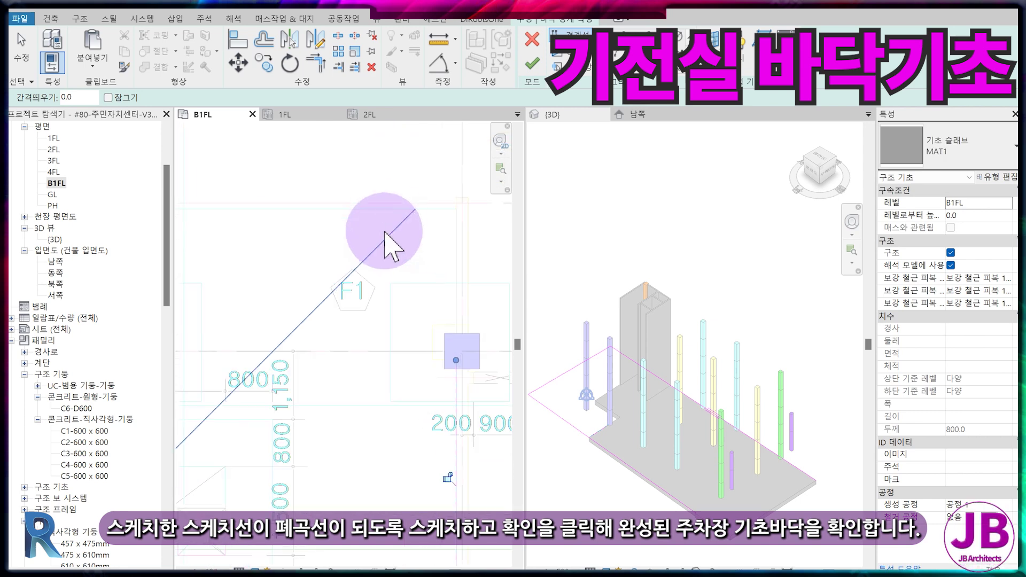
click(389, 208)
mouse_move(390, 218)
middle_down()
mouse_move(360, 287)
mouse_move(408, 378)
middle_up()
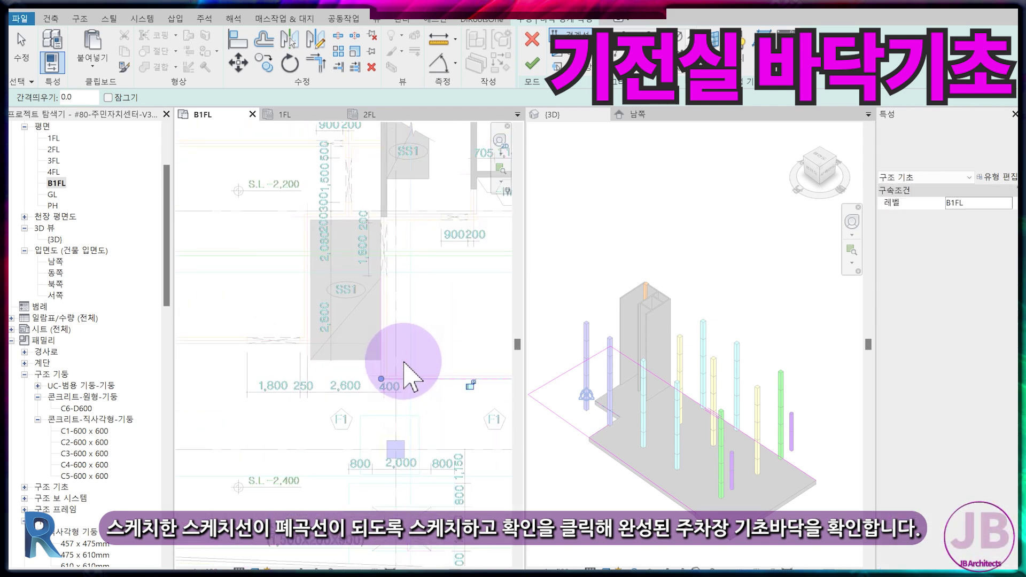
scroll(406, 347, down, 2)
scroll(407, 341, up, 2)
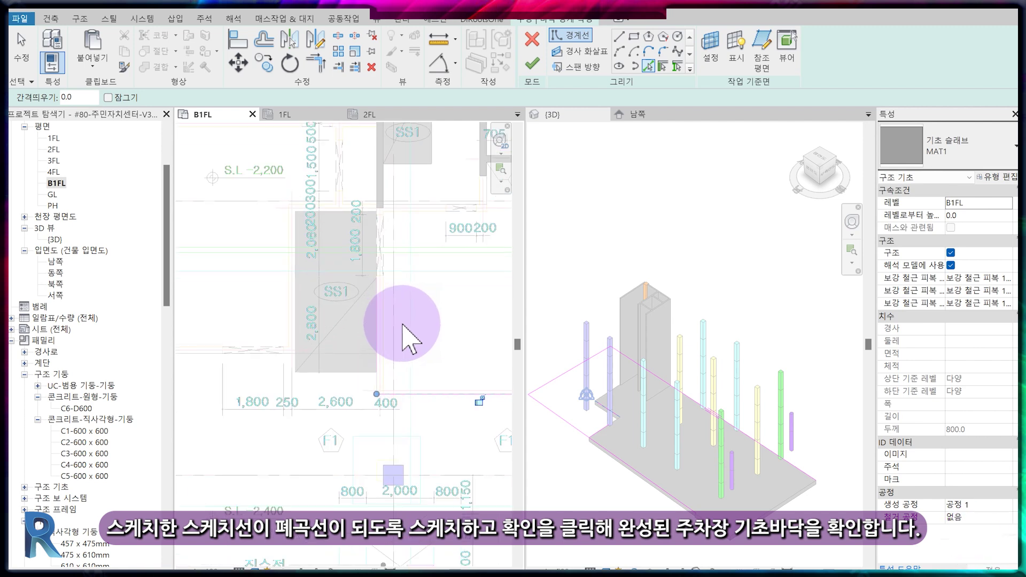
scroll(374, 336, up, 2)
scroll(374, 374, down, 1)
scroll(390, 401, down, 1)
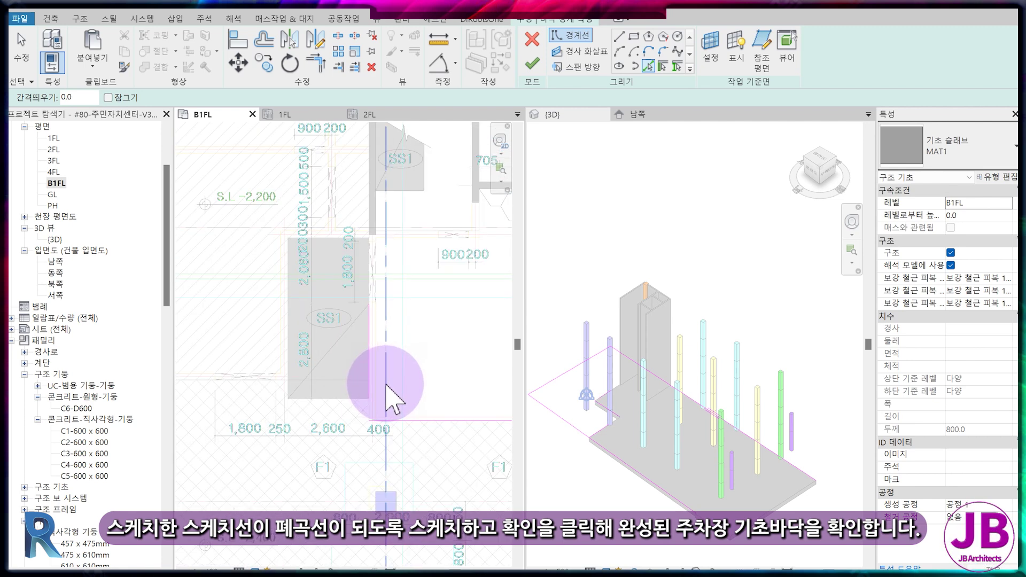
scroll(386, 396, down, 1)
- Trim the boundary lines to corners with TR to close the outline
key(t)
key(r)
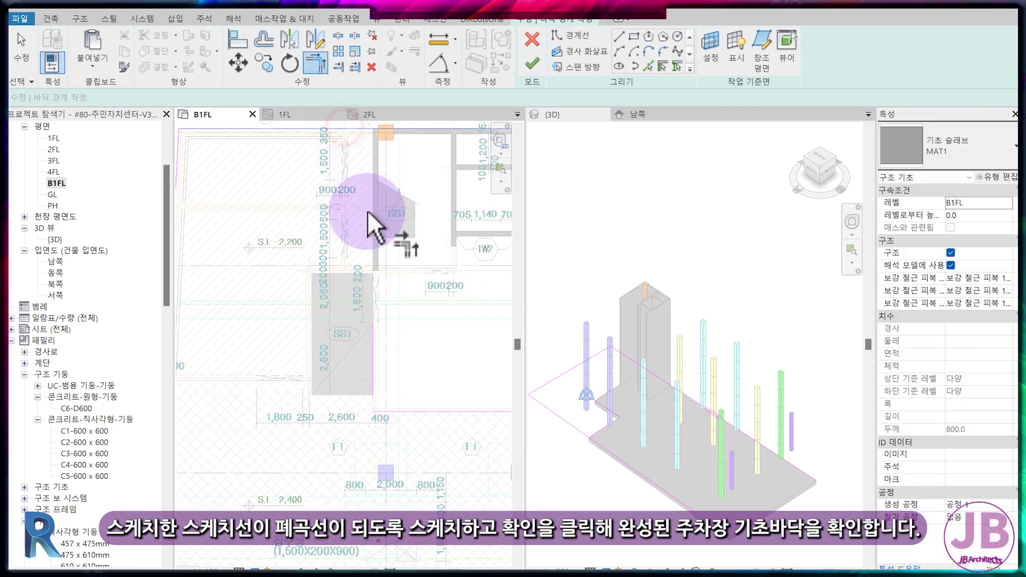
click(372, 344)
scroll(409, 413, down, 1)
scroll(371, 355, down, 1)
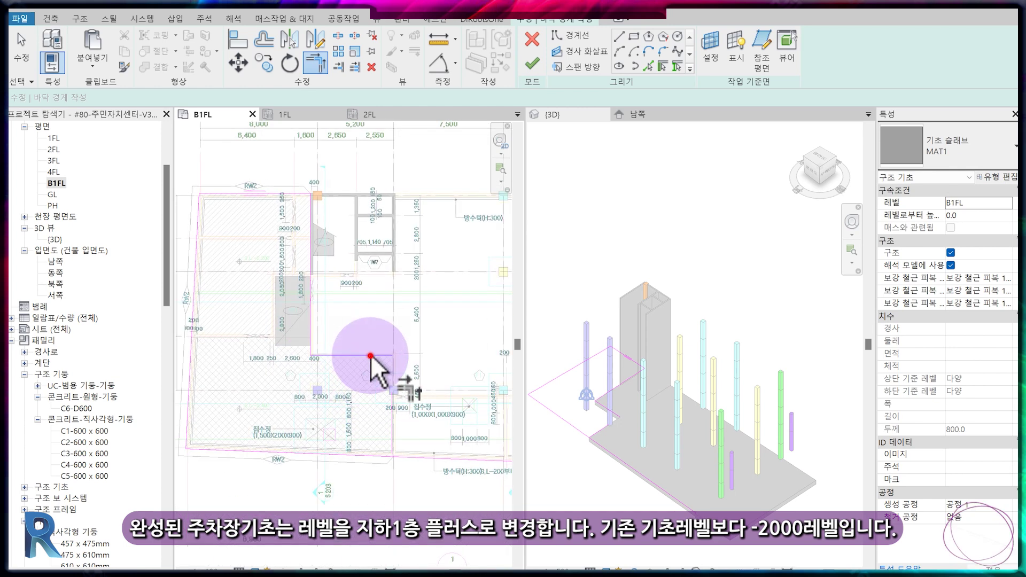
click(371, 453)
- Finish the left foundation slab and set its level to B1+FL
click(532, 63)
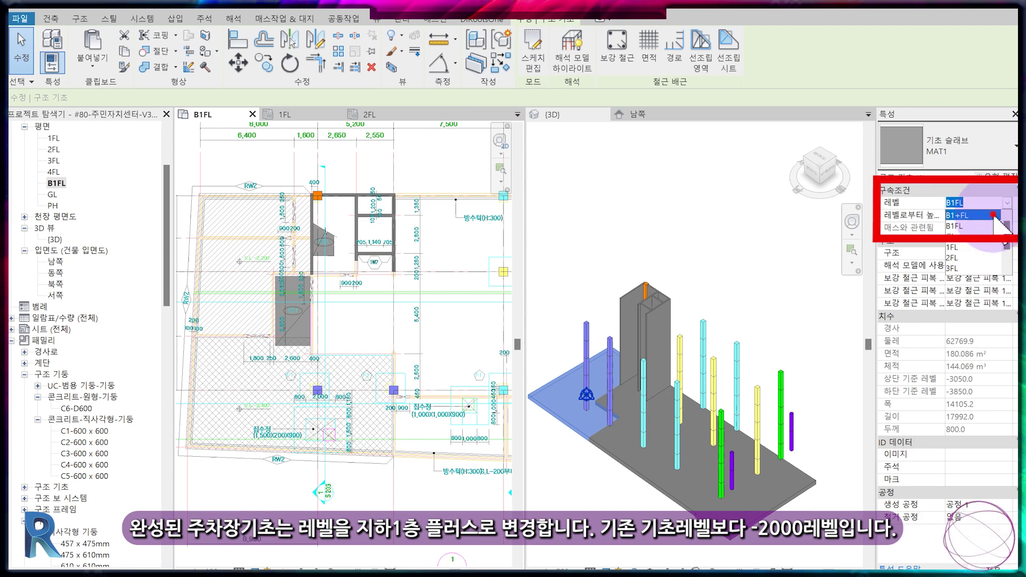
click(986, 215)
key(Escape)
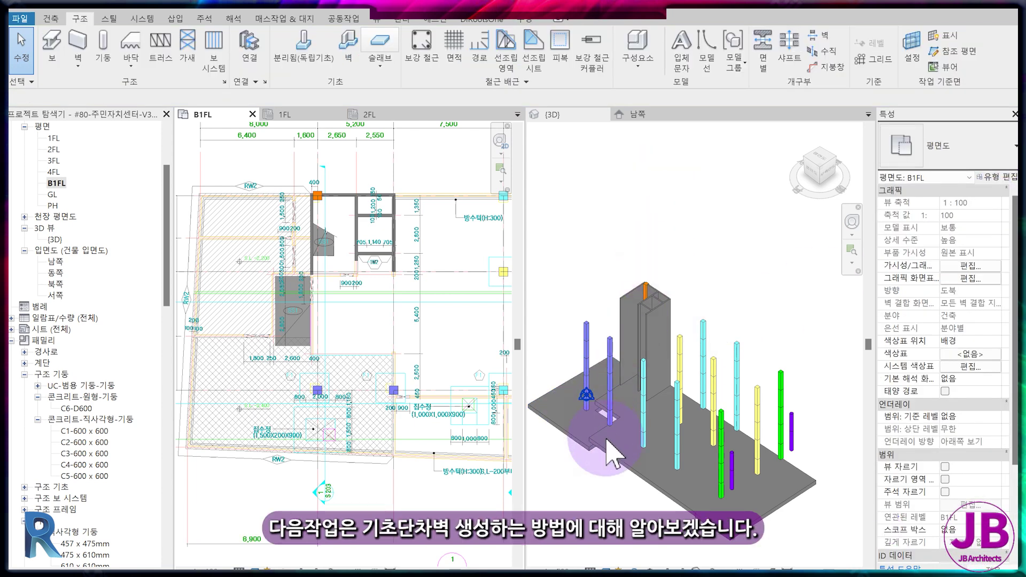
- Check the stepped foundation slabs in the South elevation and 3D views
click(660, 115)
scroll(631, 438, up, 3)
scroll(631, 444, up, 3)
click(578, 115)
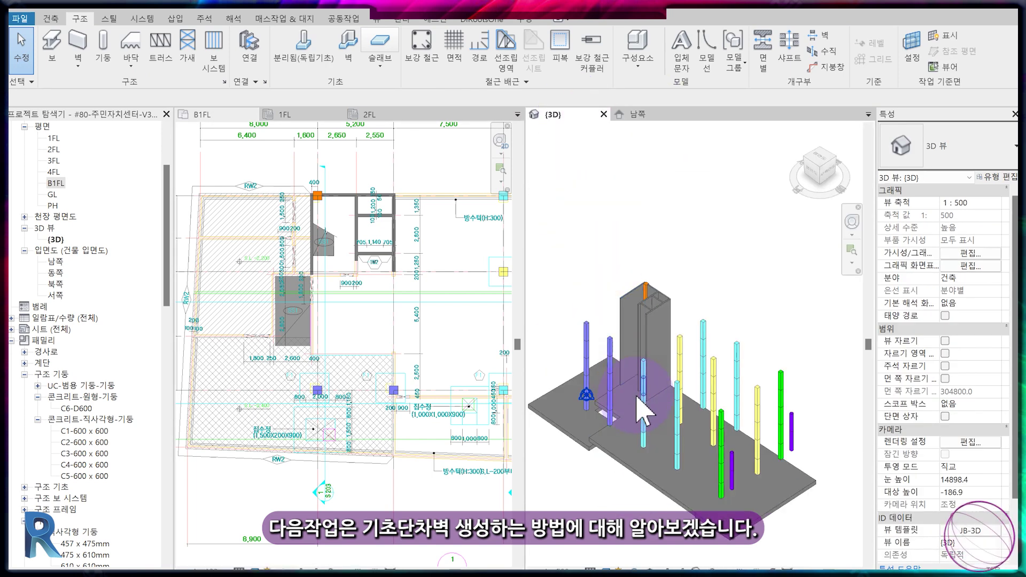
scroll(271, 270, down, 2)
scroll(269, 265, down, 2)
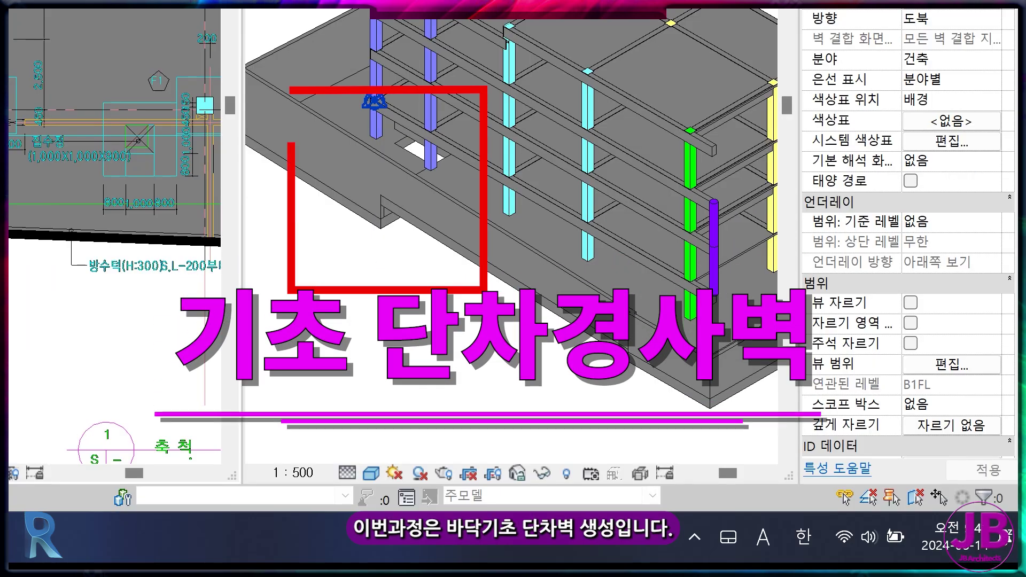
- Set the Slab Edge type's profile to 슬래브 모서리-두껍게 : 600 x 300mm in the 3D view
scroll(591, 424, up, 5)
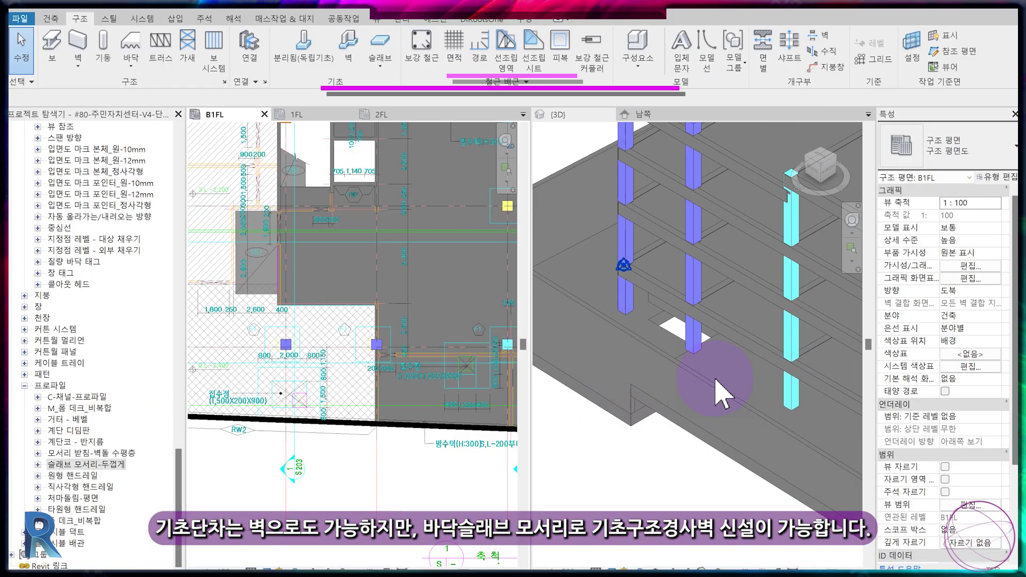
click(636, 436)
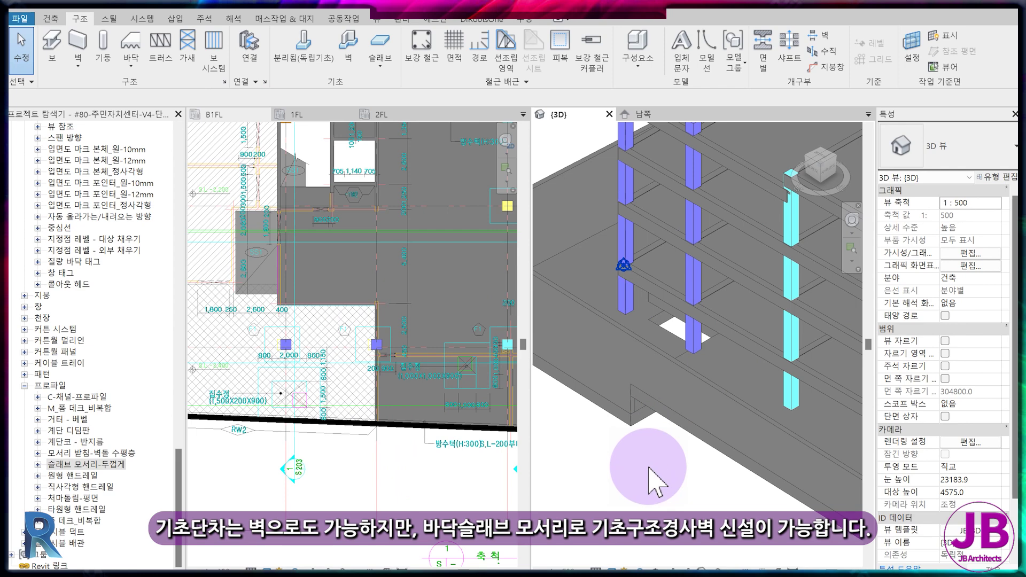
scroll(641, 476, down, 3)
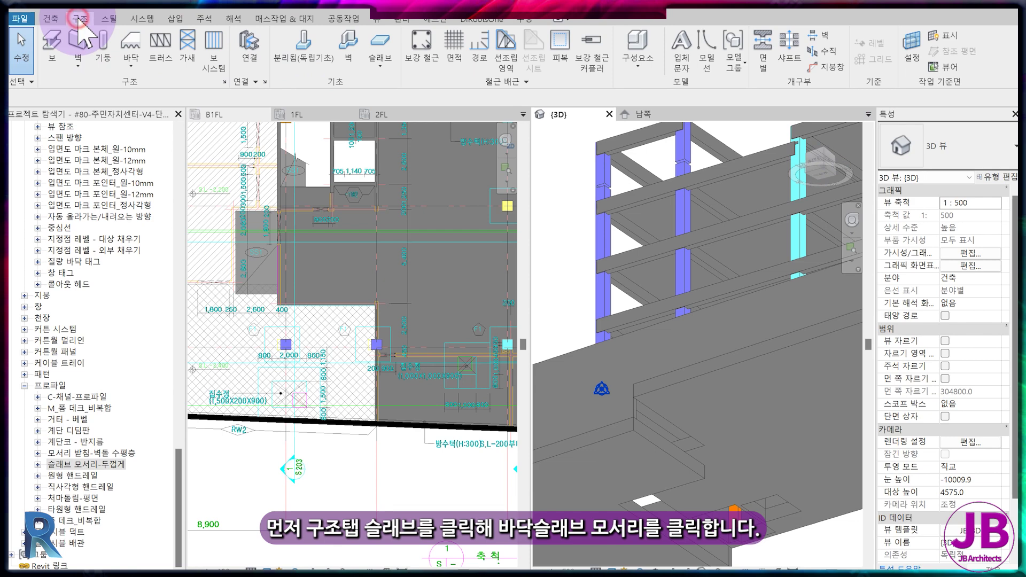
click(380, 53)
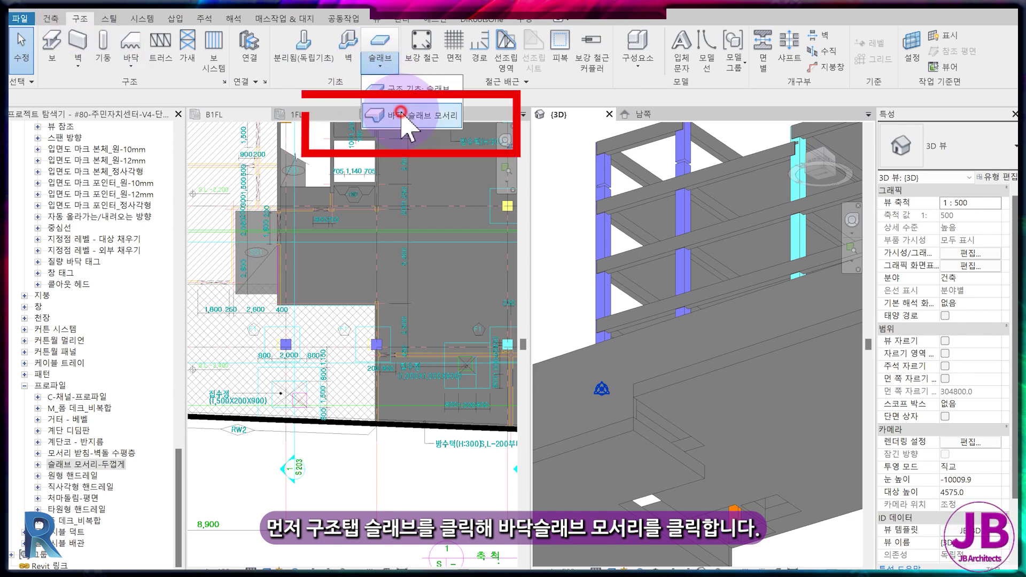
click(401, 112)
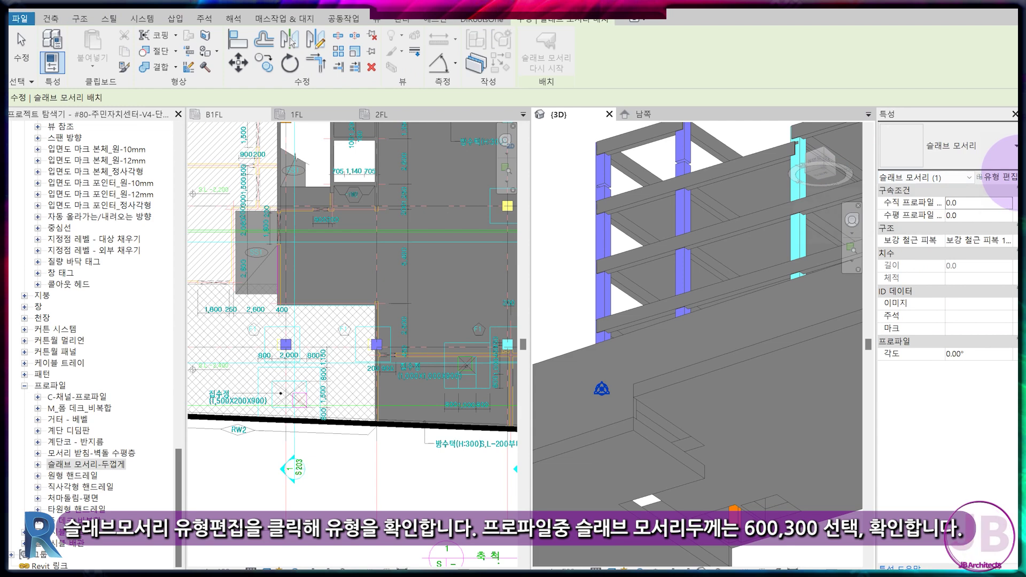
click(997, 177)
click(983, 215)
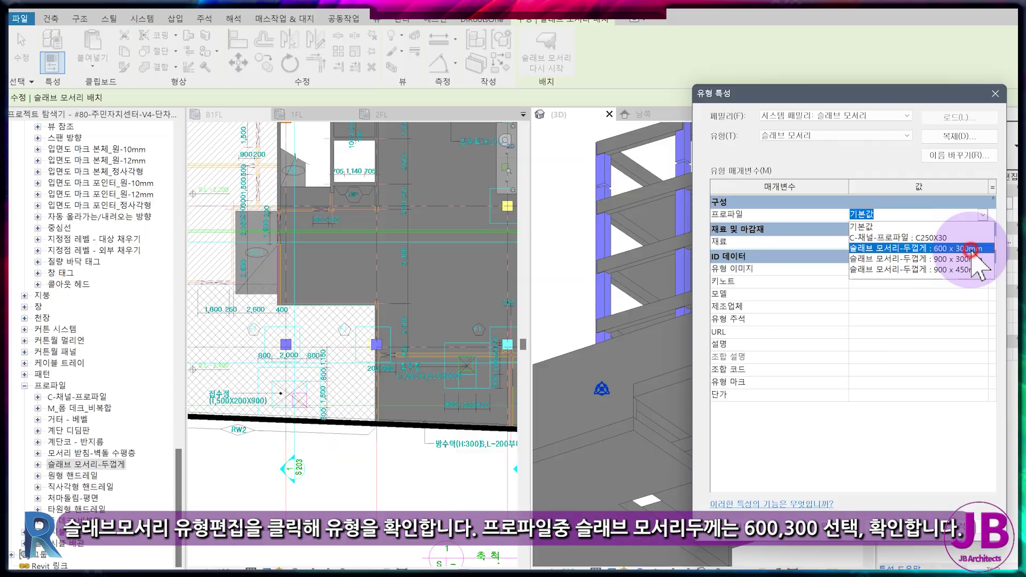
click(973, 245)
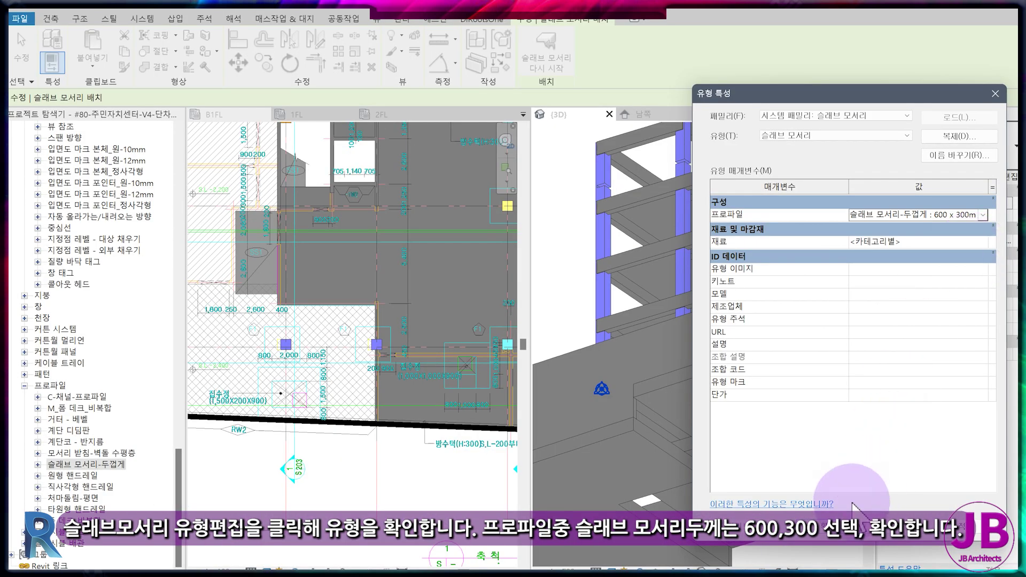
click(839, 540)
- Place a trial slab edge on the footing edge, then delete it
click(673, 423)
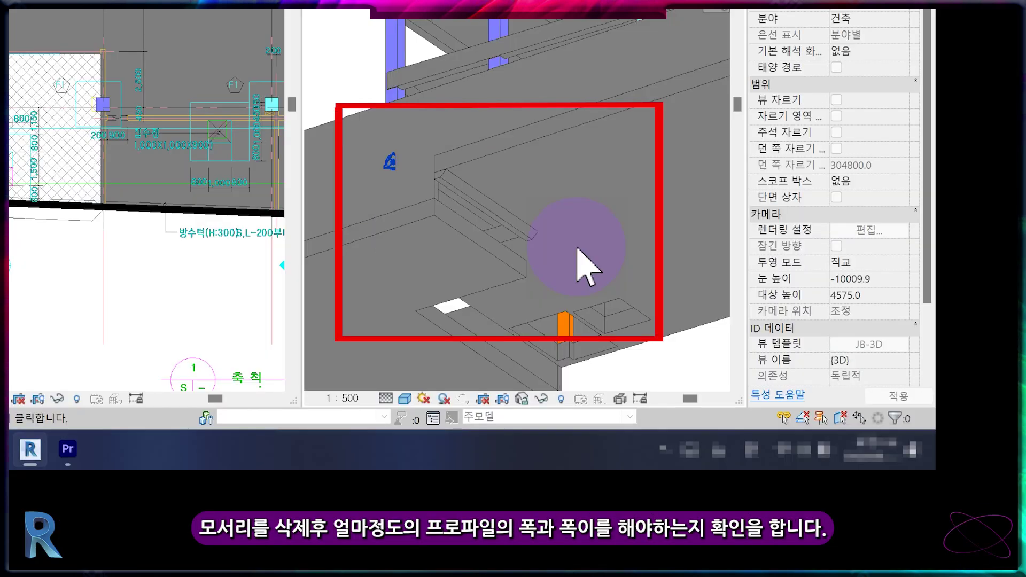
click(696, 442)
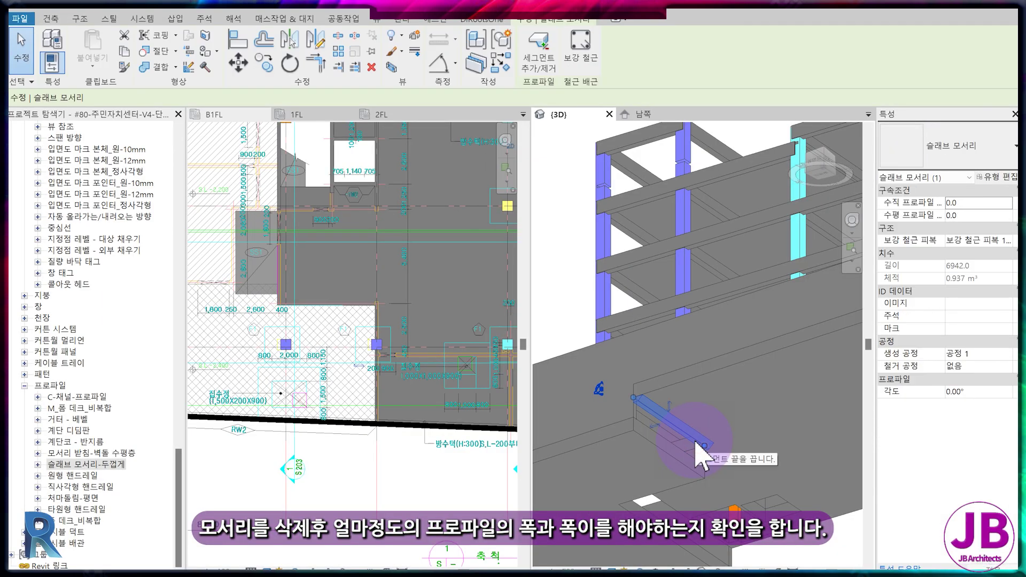
key(Delete)
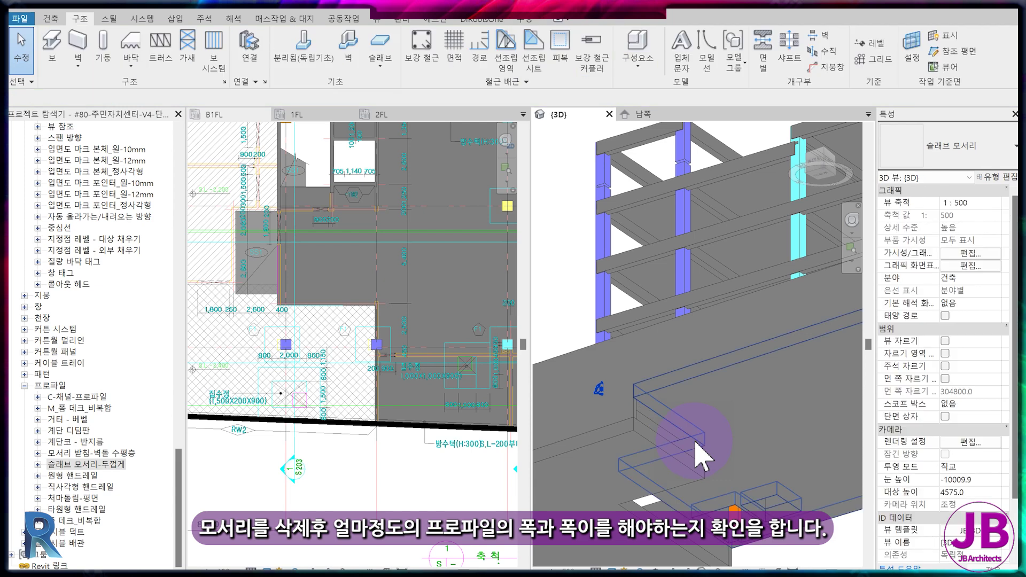
- Dimension the 800 slab thickness and 2000 step height on the South elevation
click(644, 114)
scroll(695, 498, up, 5)
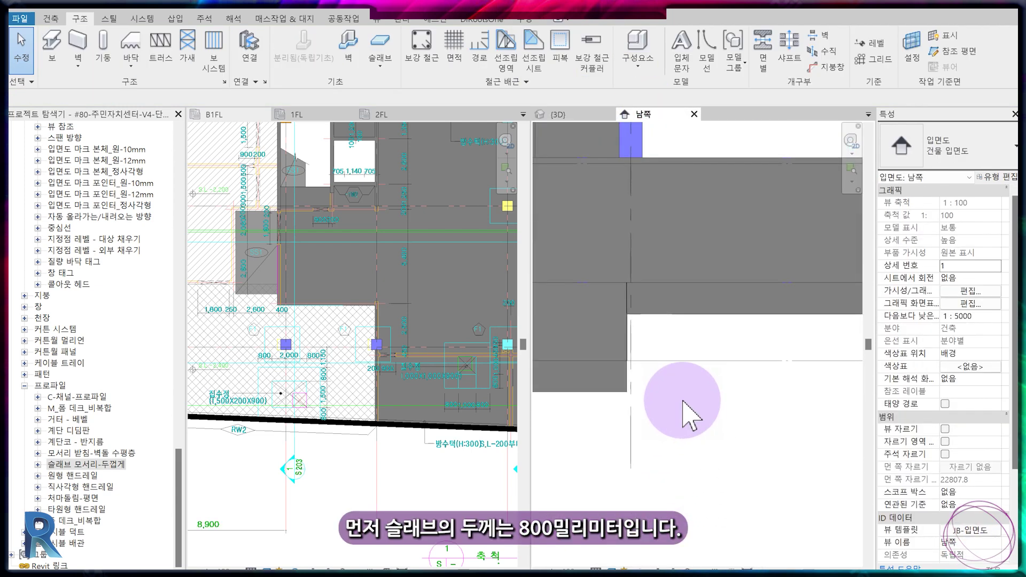
key(d)
key(i)
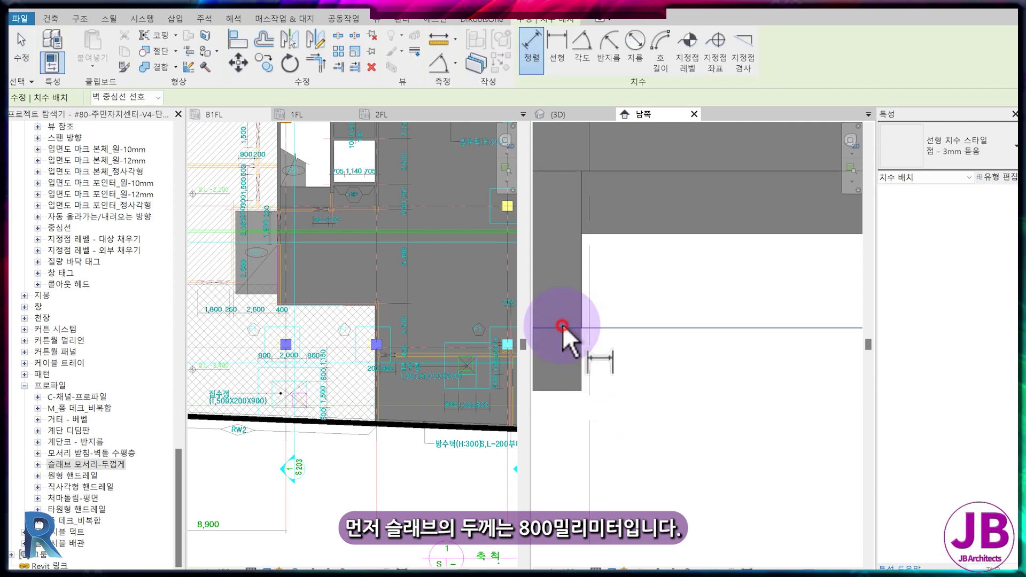
click(563, 326)
click(562, 388)
click(675, 377)
key(Escape)
key(Escape)
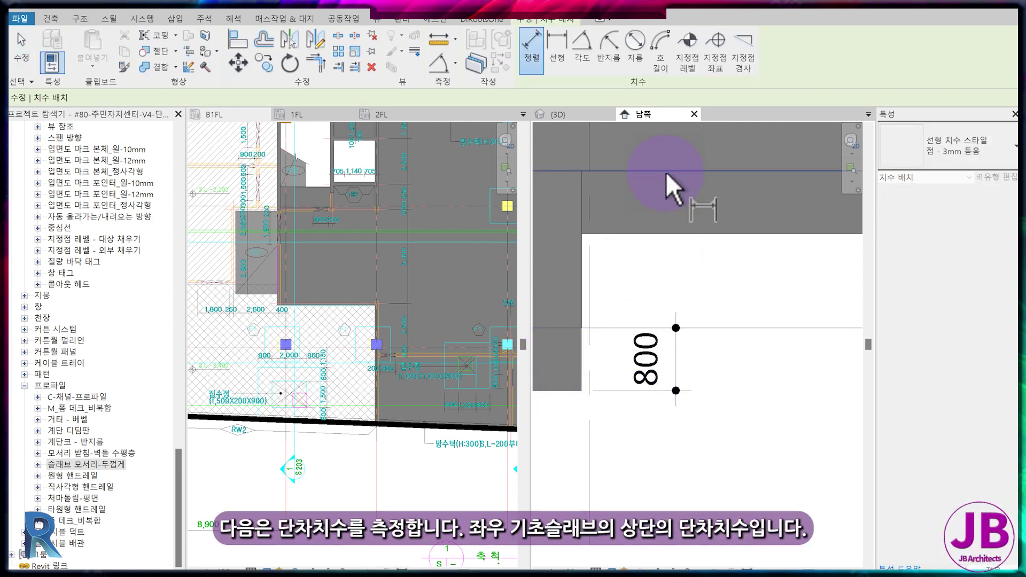
key(d)
key(i)
click(666, 171)
click(662, 327)
click(729, 300)
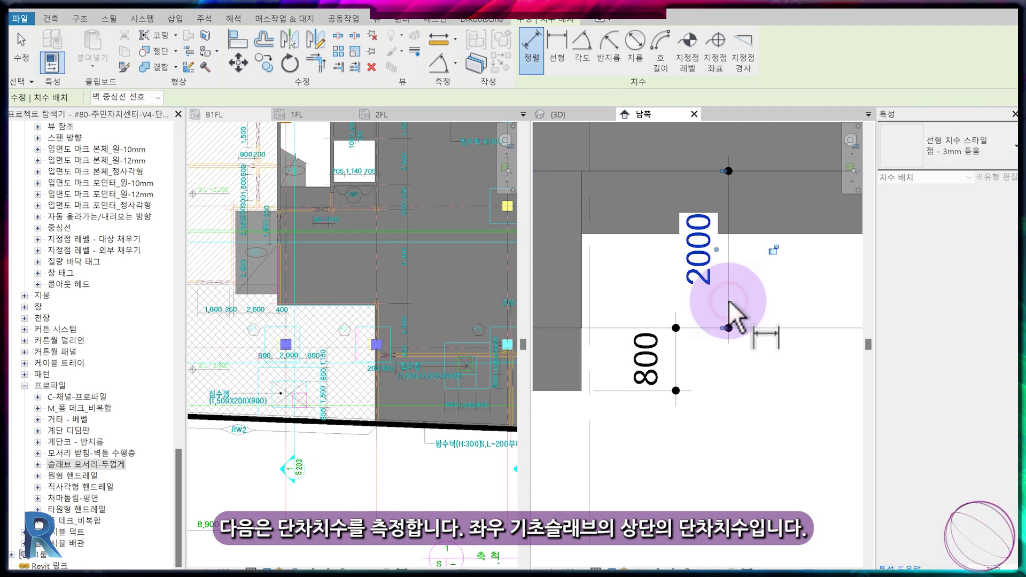
scroll(790, 361, down, 2)
key(Escape)
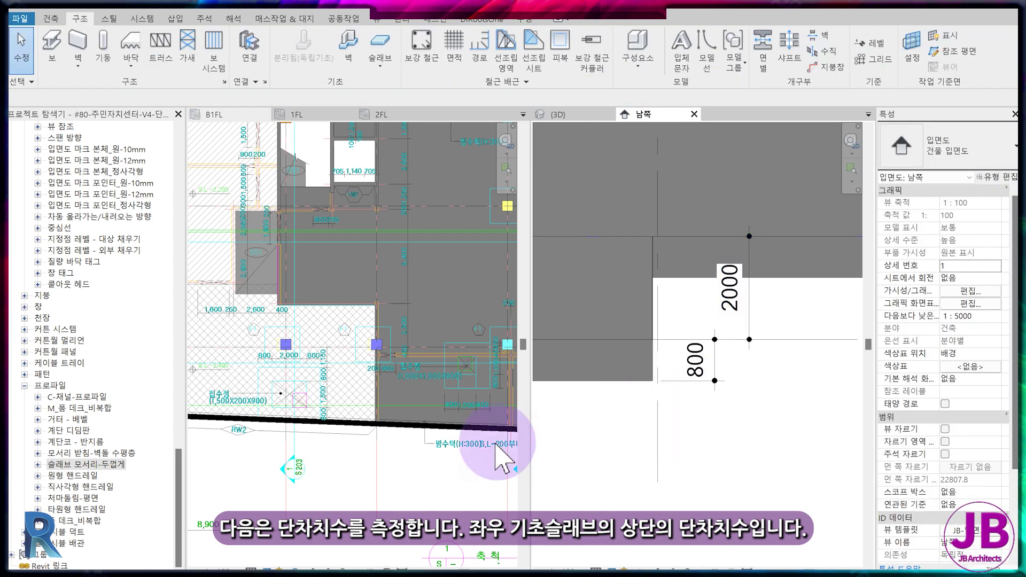
- Create the 슬래브 모서리-두껍게 profile type 2800X2000 with width 2800 and thickness 2000
click(38, 464)
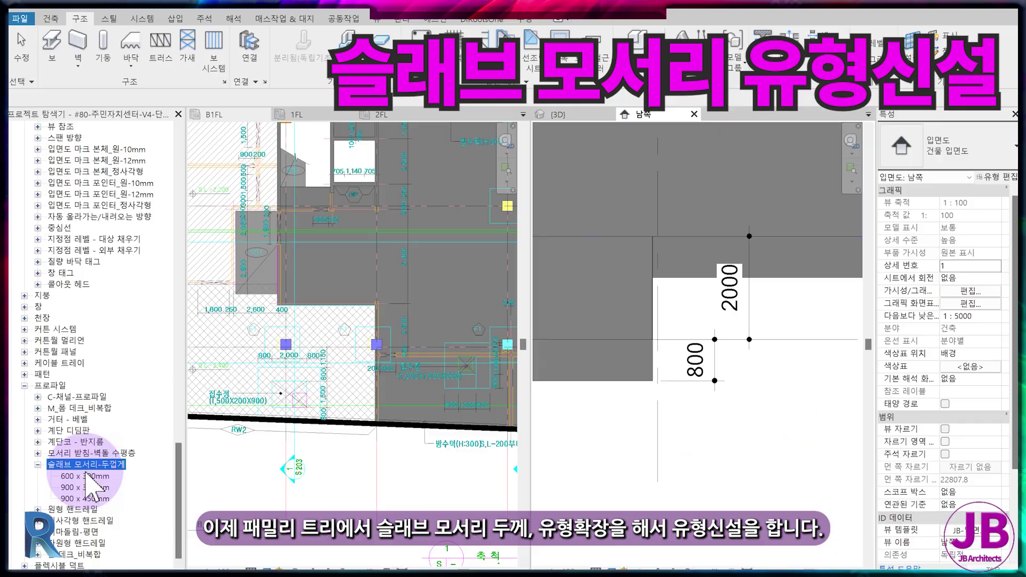
right_click(140, 304)
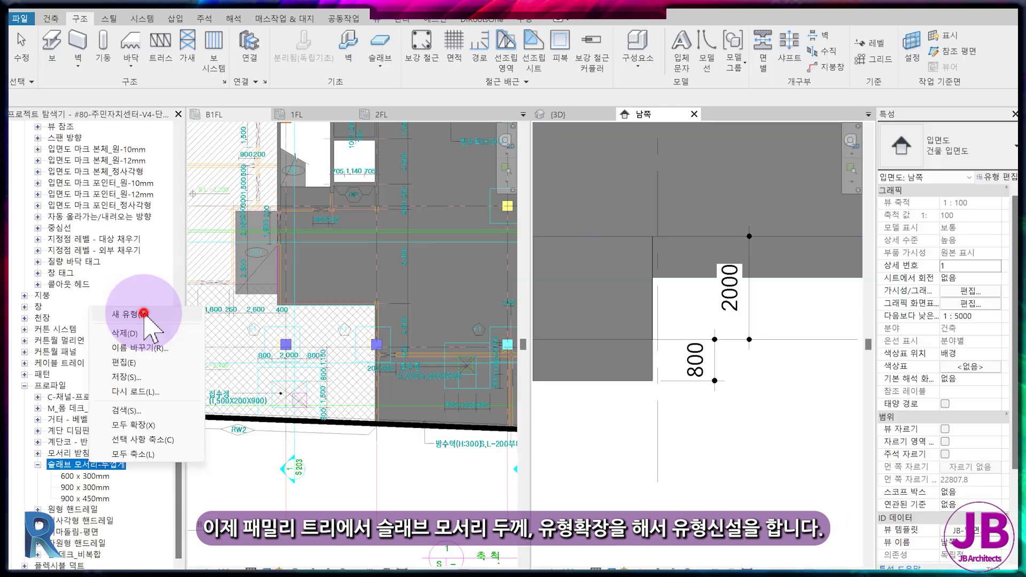
click(183, 314)
text(2800X2000)
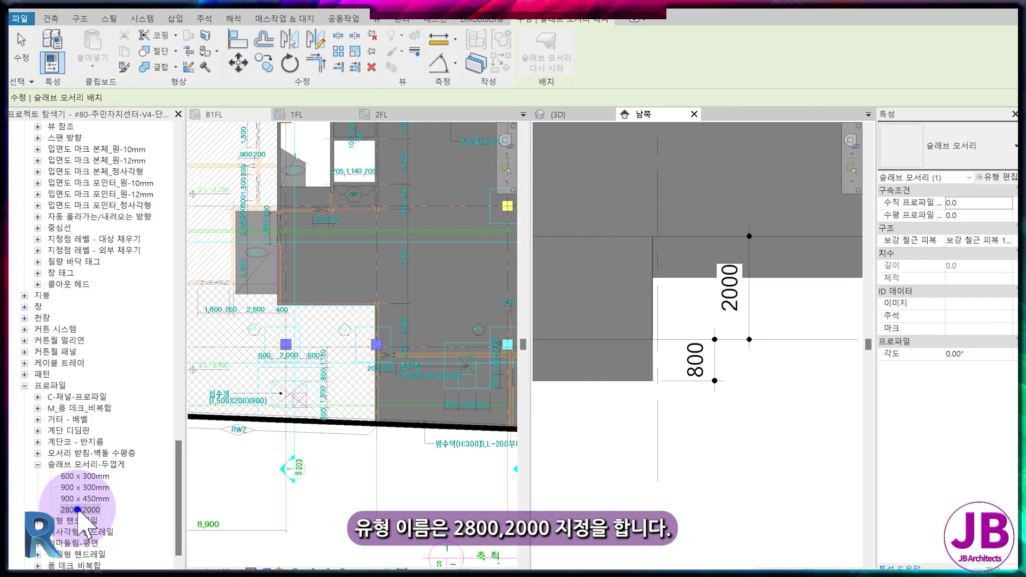
right_click(80, 511)
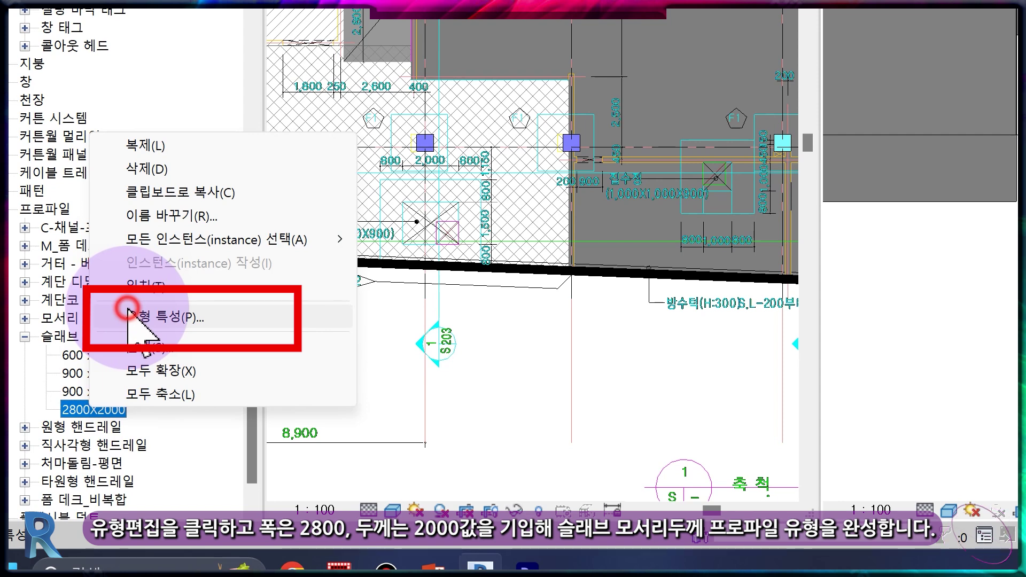
click(129, 308)
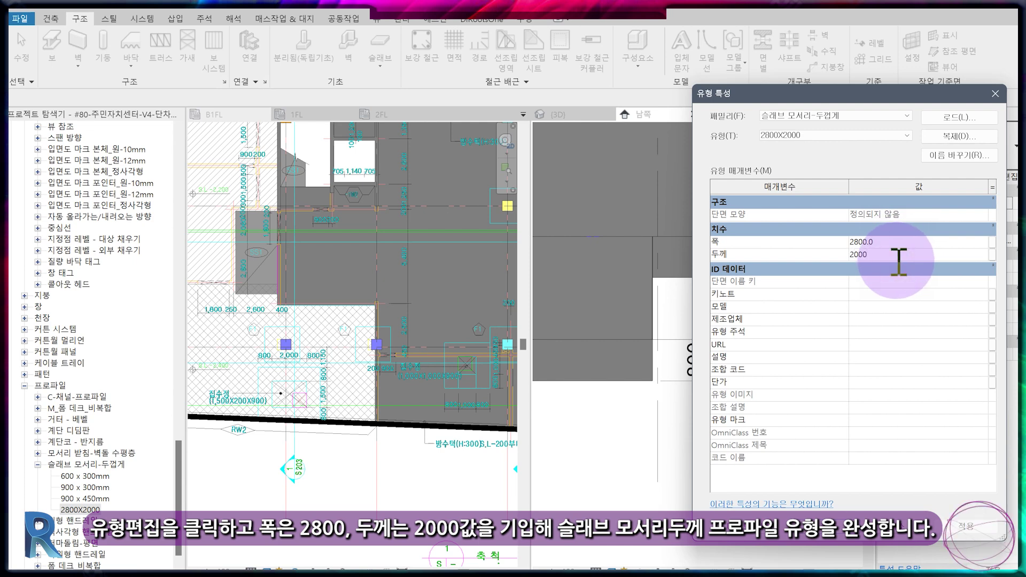
key(Return)
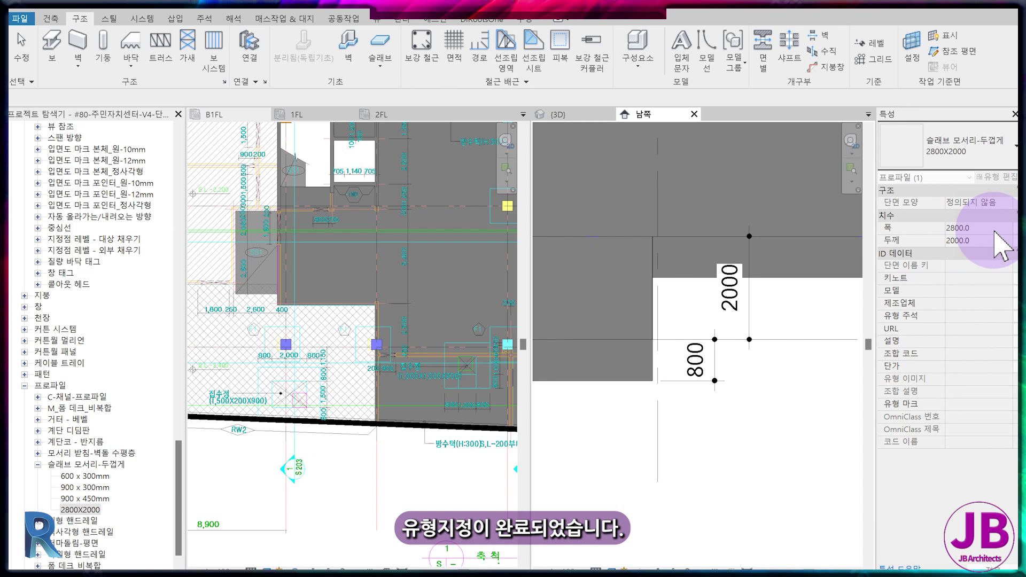
- Set the Slab Edge profile to 슬래브 모서리-두껍게 : 2800X2000 and add it along the foundation step
click(562, 119)
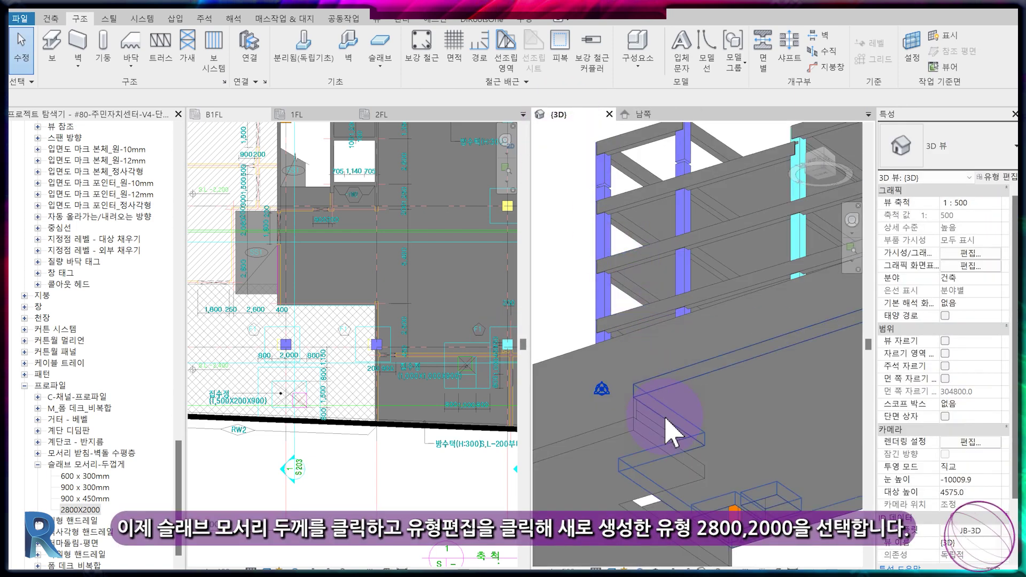
click(380, 63)
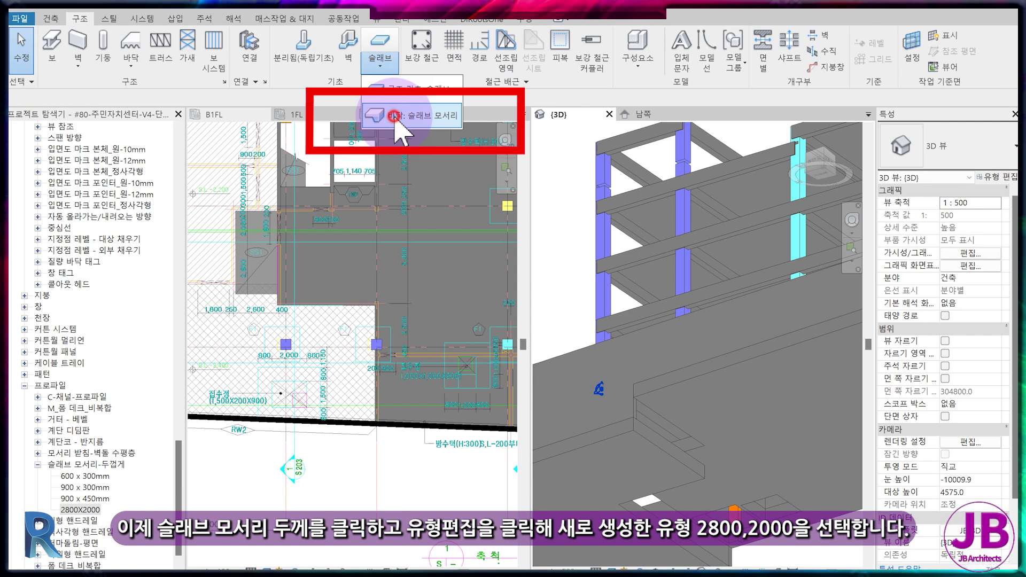
click(396, 116)
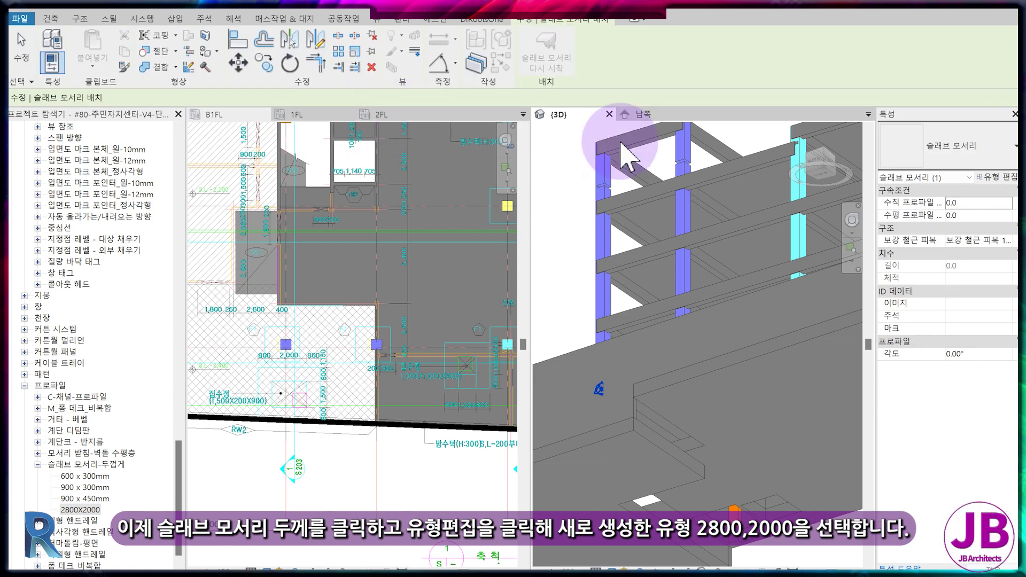
click(995, 178)
click(984, 214)
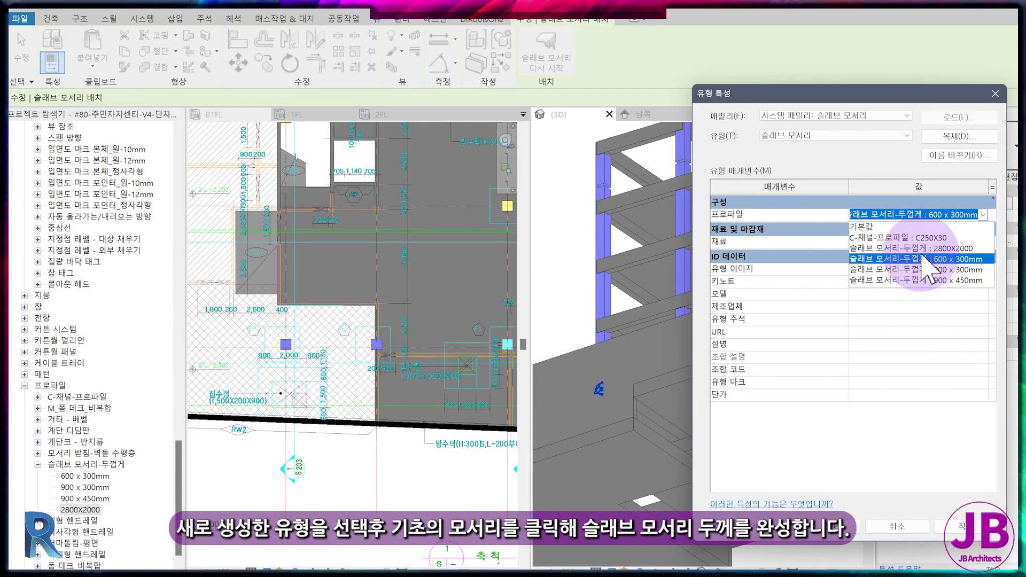
click(877, 214)
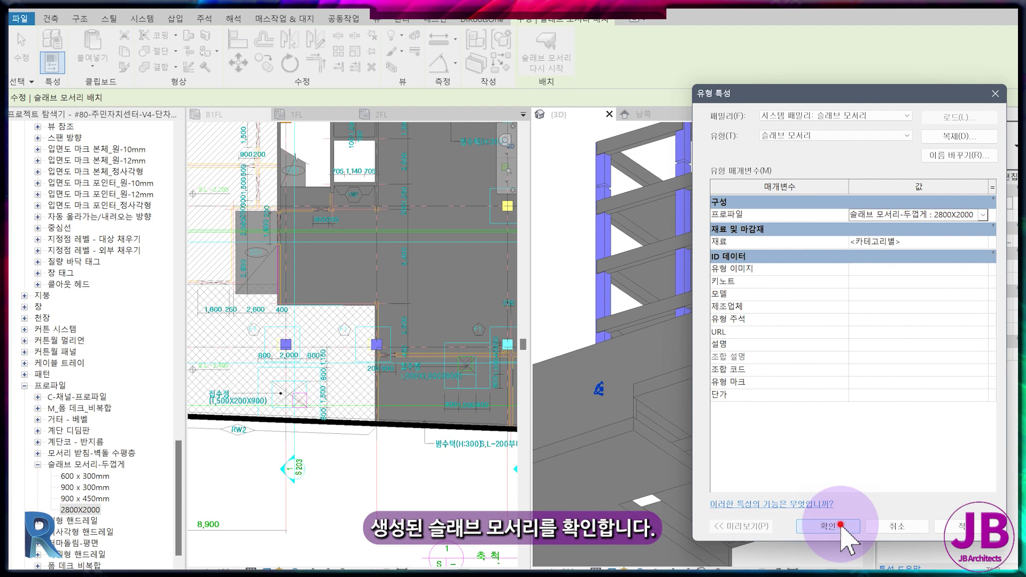
click(843, 526)
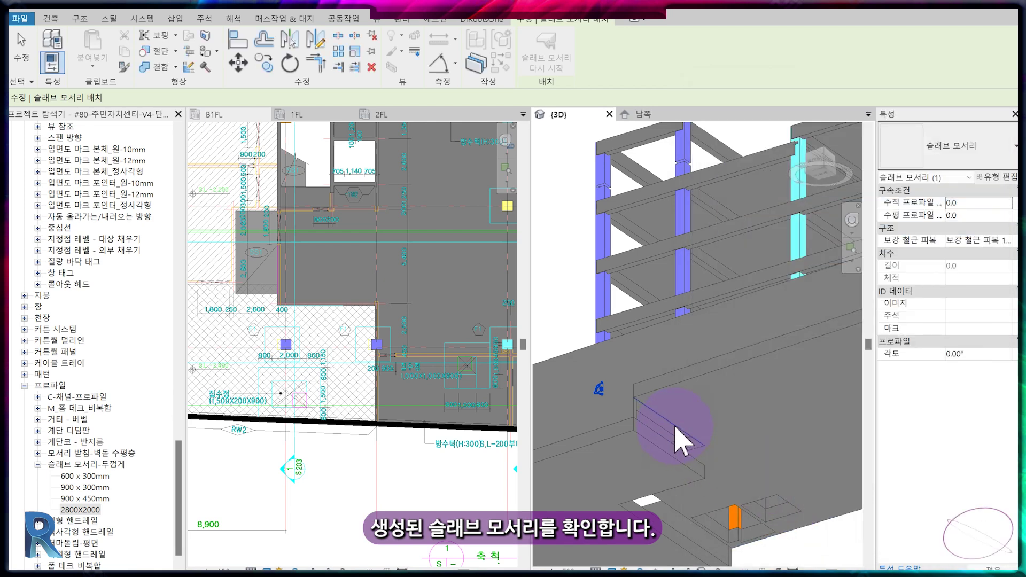
key(Escape)
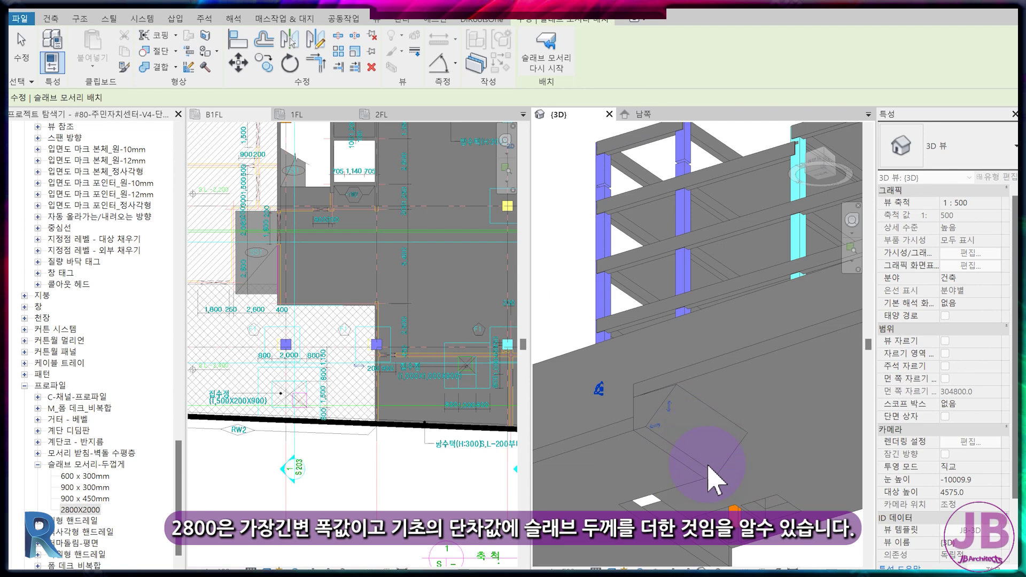
- Orbit the 3D model to inspect the new thickened edge from below
mouse_move(711, 478)
shift+middle_down()
mouse_move(593, 544)
mouse_move(796, 479)
shift+middle_up()
mouse_move(713, 441)
shift+middle_down()
mouse_move(763, 488)
mouse_move(790, 435)
shift+middle_up()
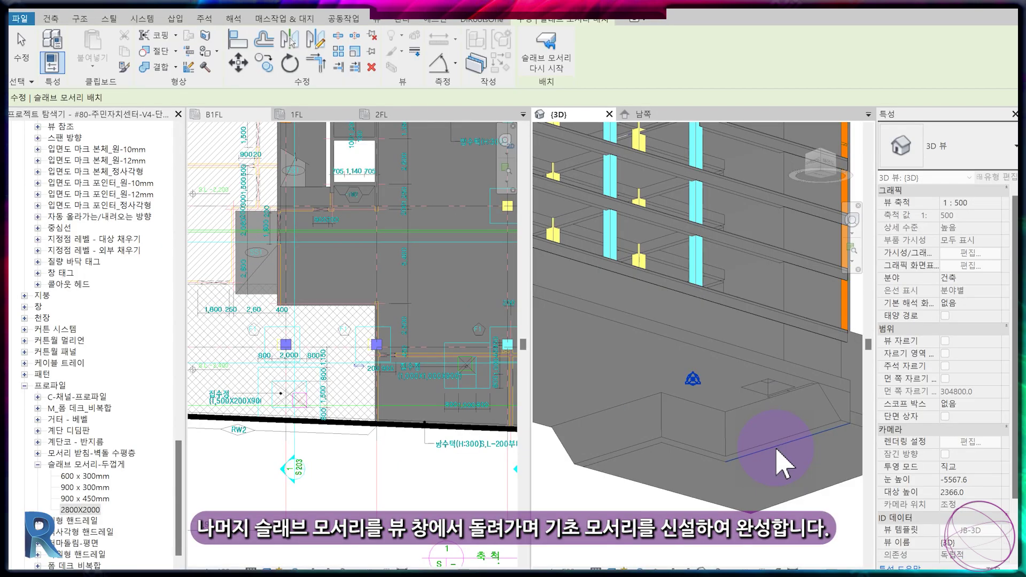
mouse_move(779, 458)
shift+middle_down()
mouse_move(769, 488)
mouse_move(801, 497)
mouse_move(716, 414)
shift+middle_up()
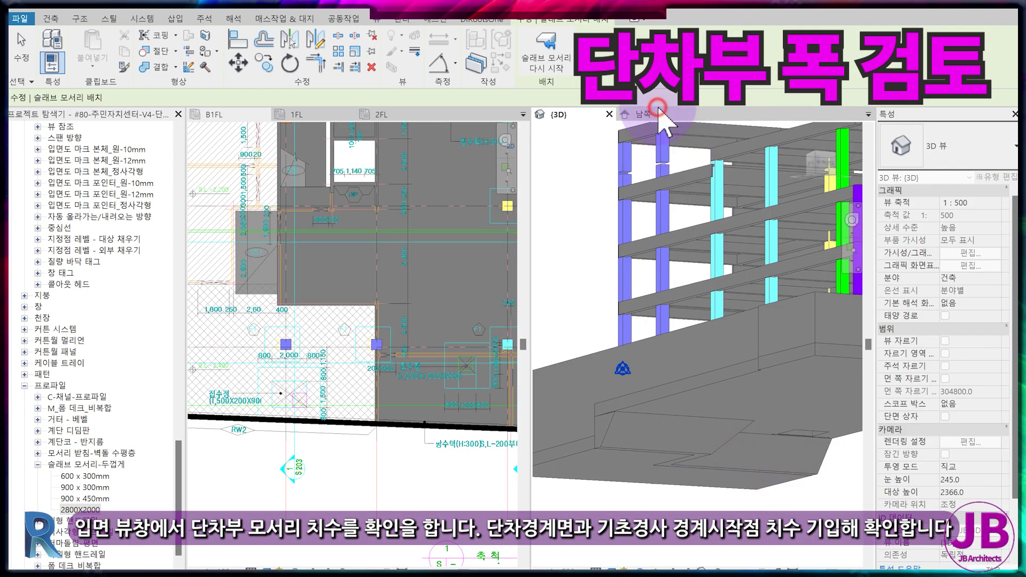
- In the South elevation, add a vertical reference plane and an 800 dimension to the step corner
click(660, 111)
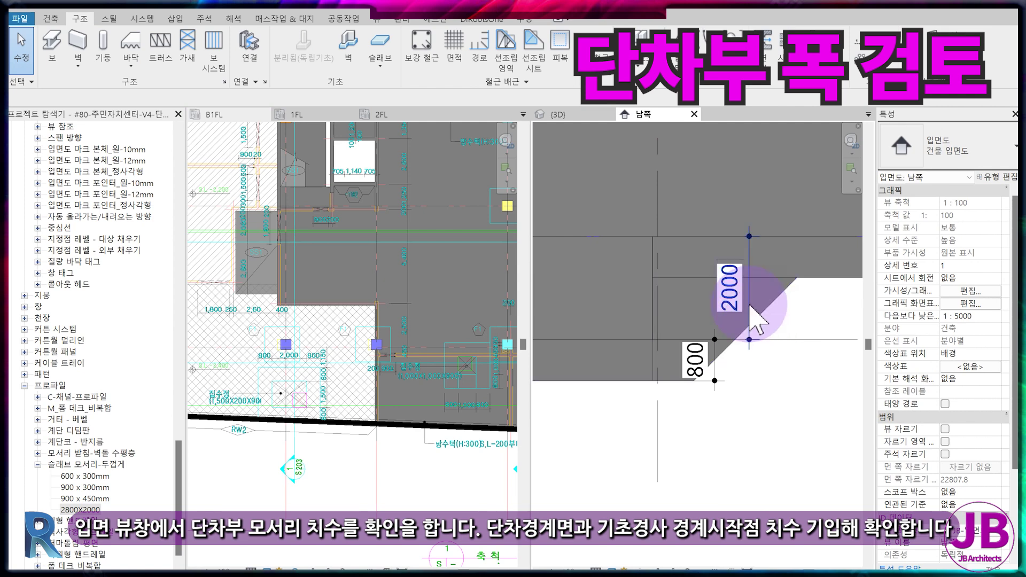
key(ctrl+z)
key(ctrl+z)
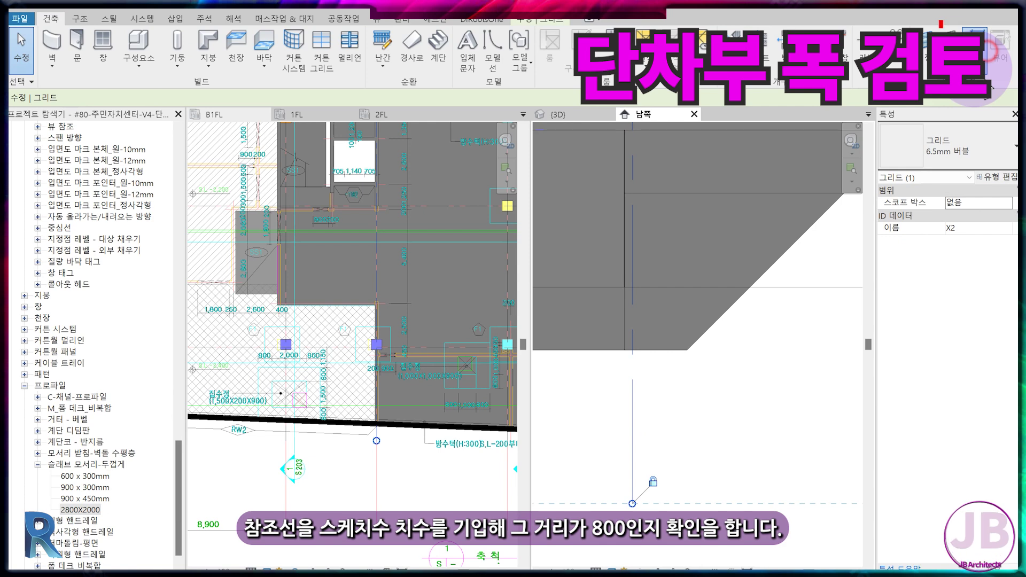
key(r)
key(p)
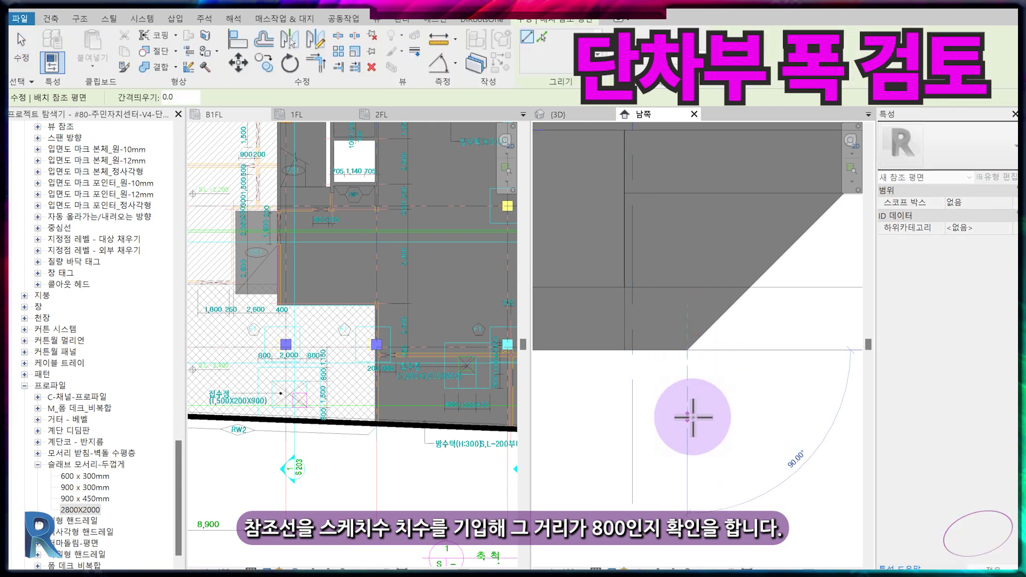
key(d)
key(i)
click(697, 397)
click(624, 329)
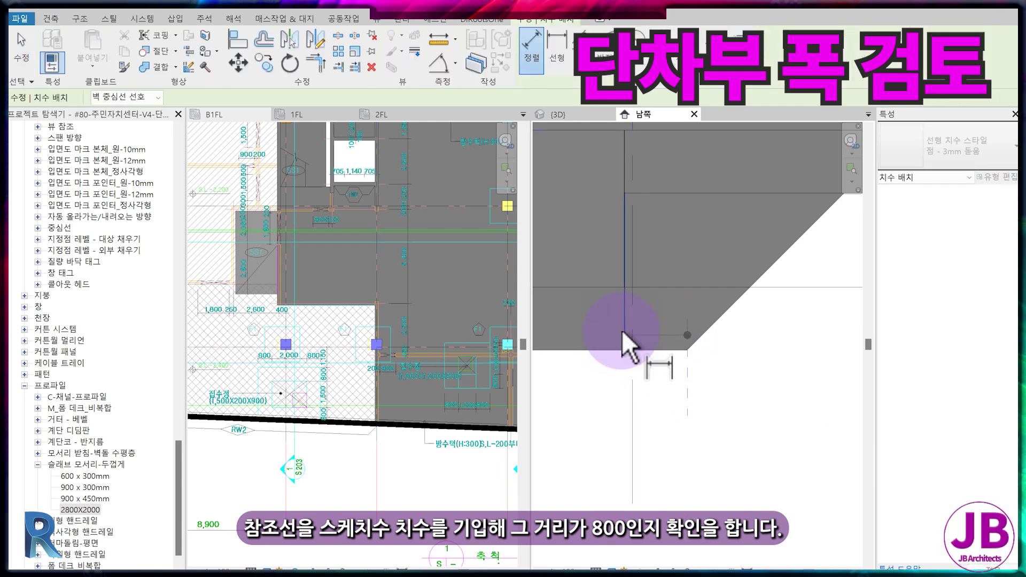
click(623, 389)
scroll(624, 437, down, 2)
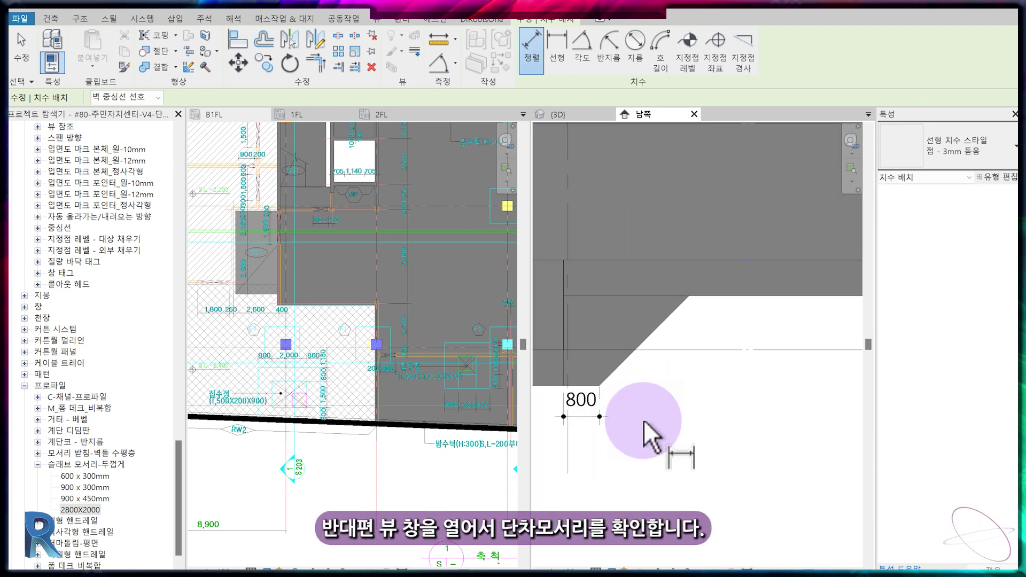
- Open the North elevation (북쪽) and apply the JB 입면도 view template
click(585, 114)
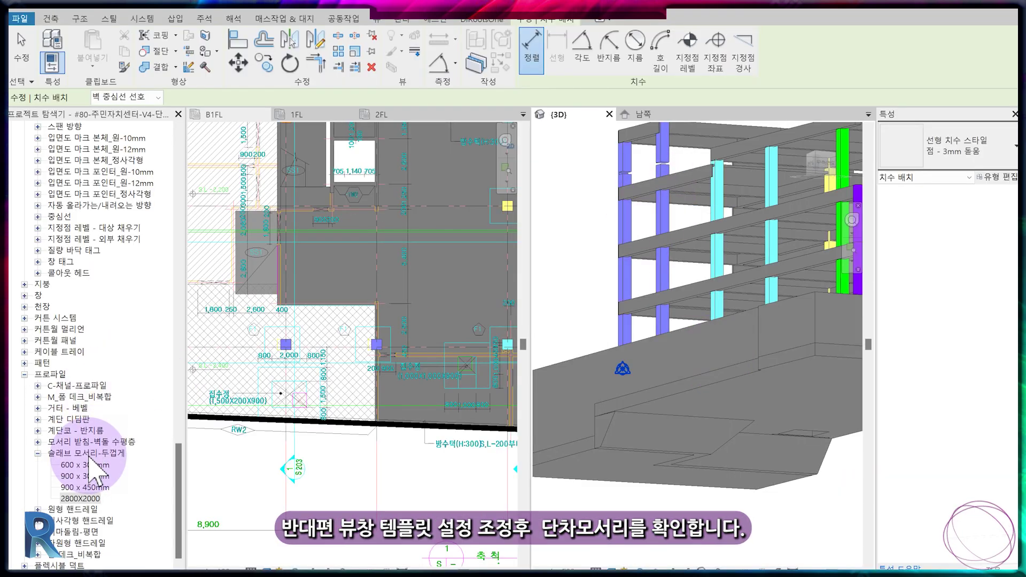
scroll(133, 465, down, 2)
scroll(80, 205, up, 10)
click(55, 385)
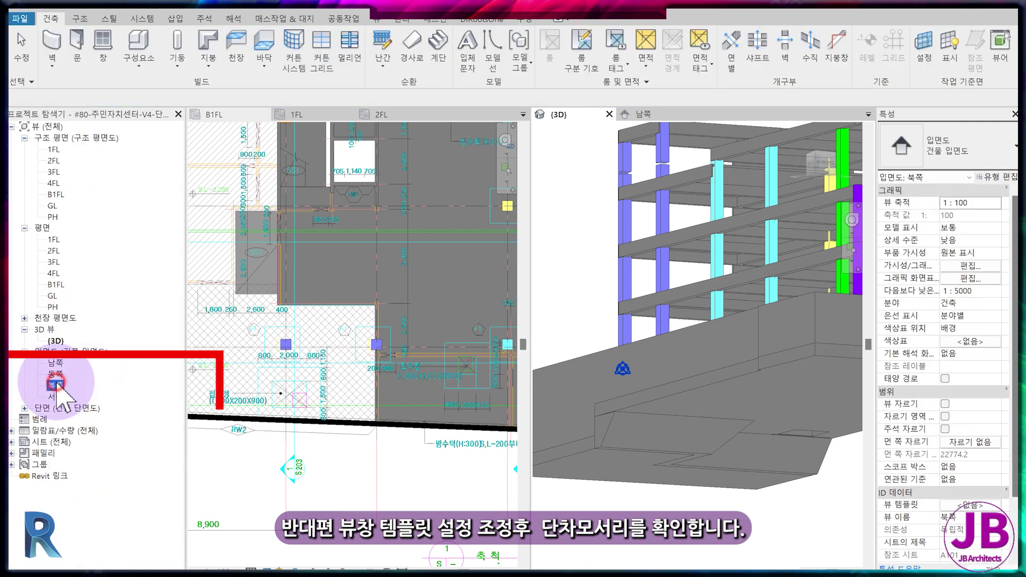
double_click(55, 385)
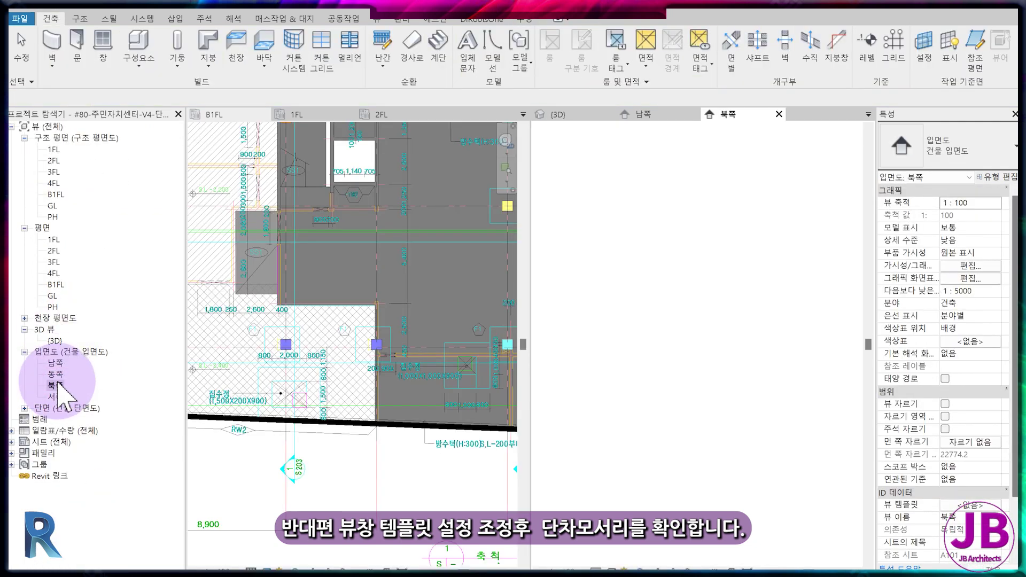
click(970, 505)
click(985, 458)
- Zoom in on the stepped slab corner, then return to an overall 3D view
scroll(733, 366, up, 5)
scroll(743, 426, down, 2)
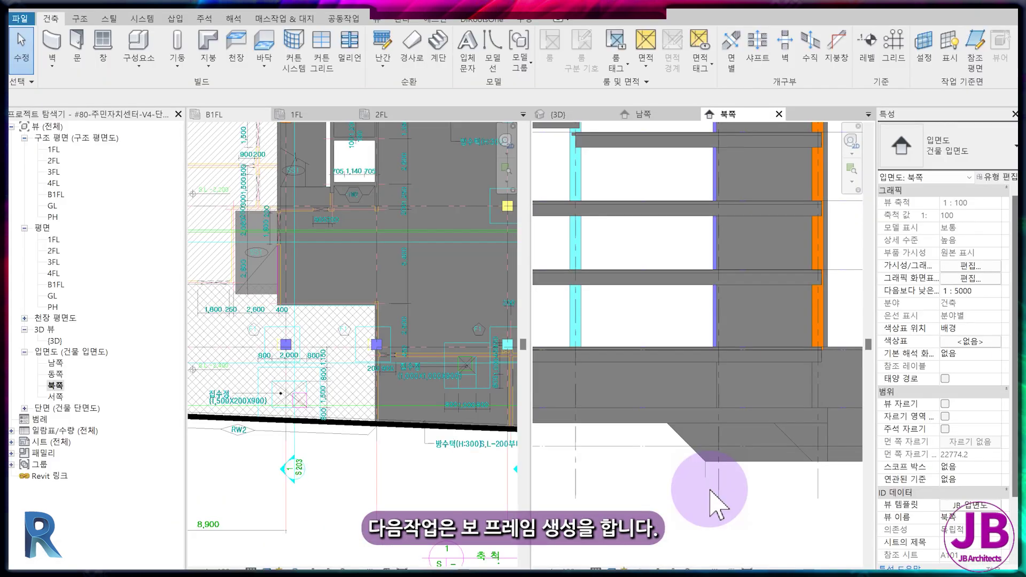
scroll(713, 501, down, 1)
scroll(797, 431, down, 2)
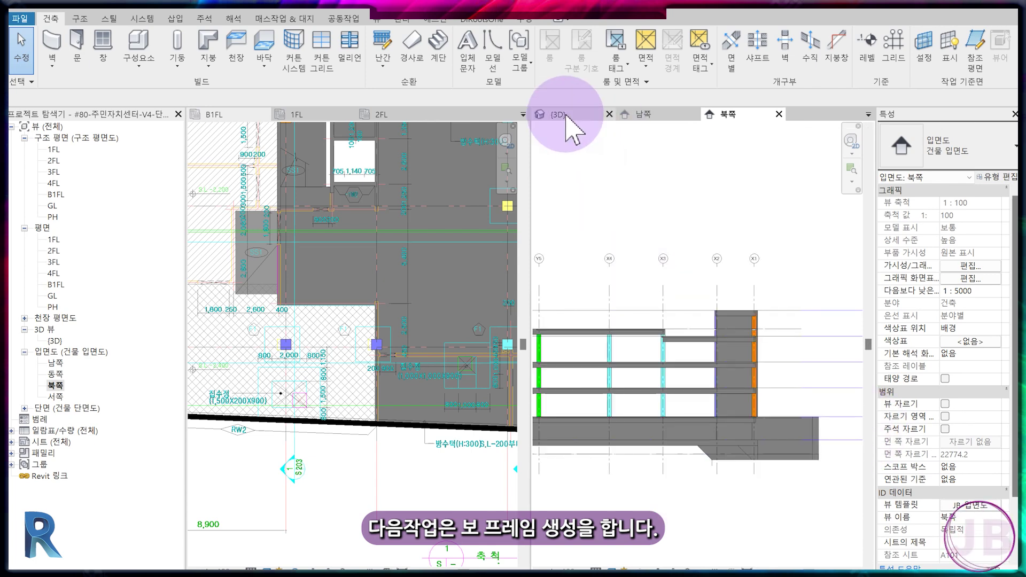
click(568, 128)
click(810, 170)
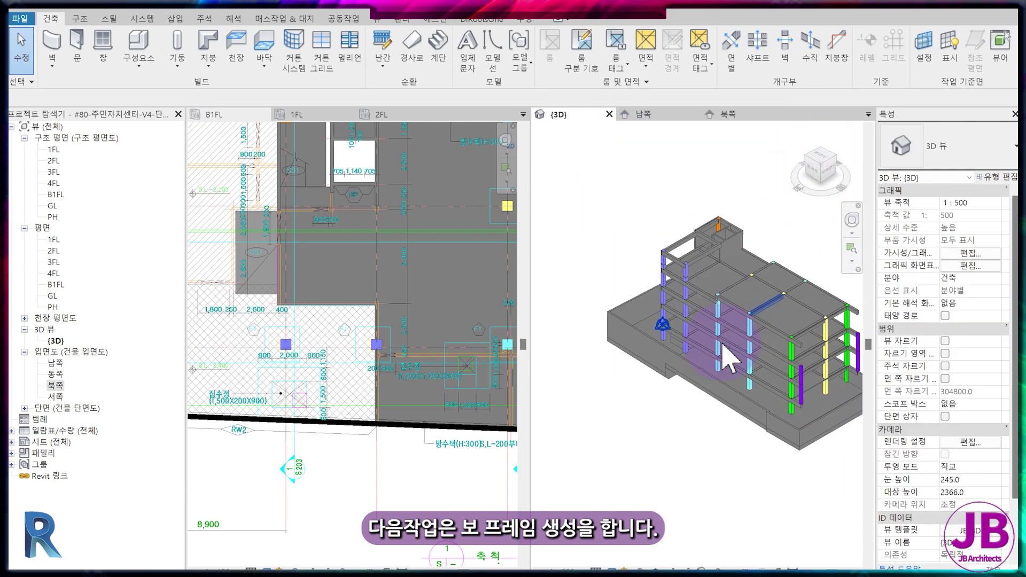
- Zoom-to-fit the 1FL structural plan and the 3D view of columns and base slab
middle_click(388, 427)
middle_click(387, 428)
middle_click(344, 396)
middle_click(345, 396)
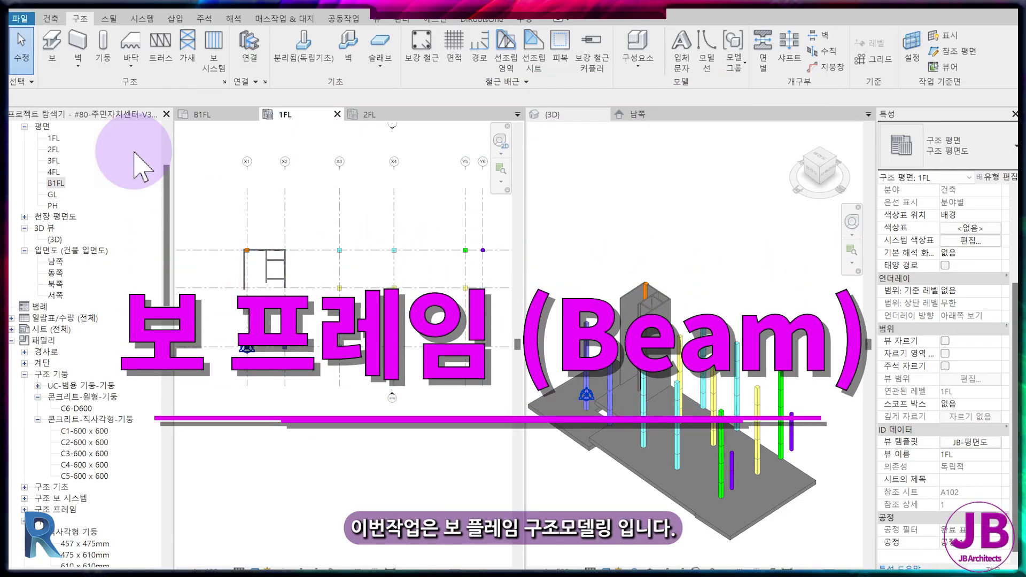
- For a structural beam, load the 콘크리트-직사각형 보 family from 구조 프레임 > 콘크리트
click(52, 47)
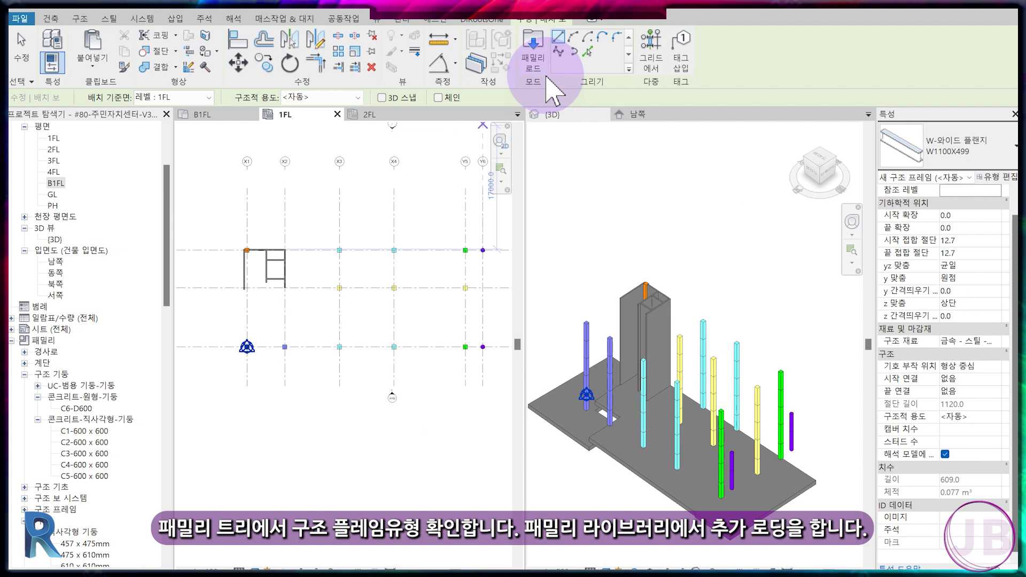
scroll(103, 412, down, 2)
scroll(43, 423, down, 2)
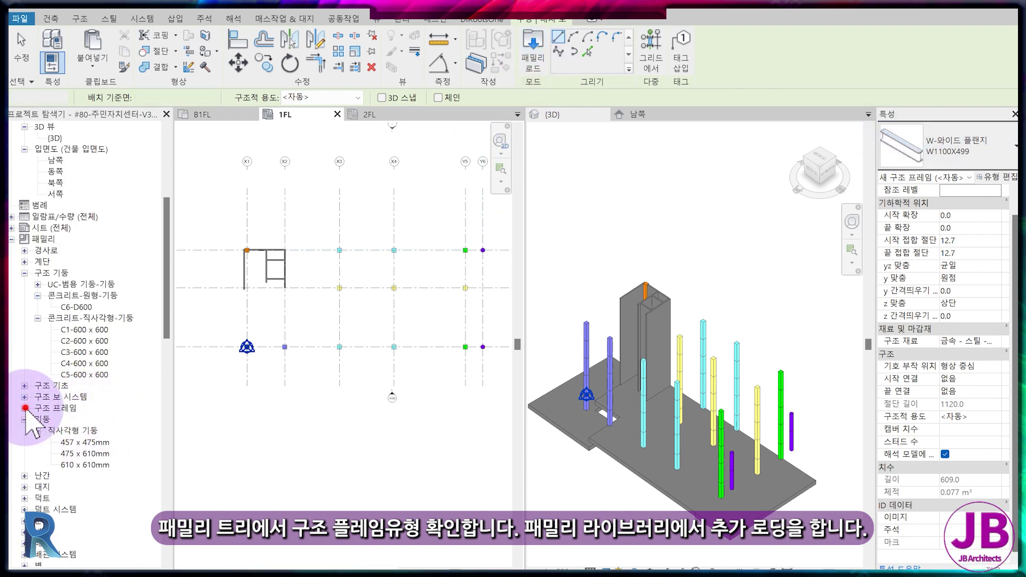
click(25, 407)
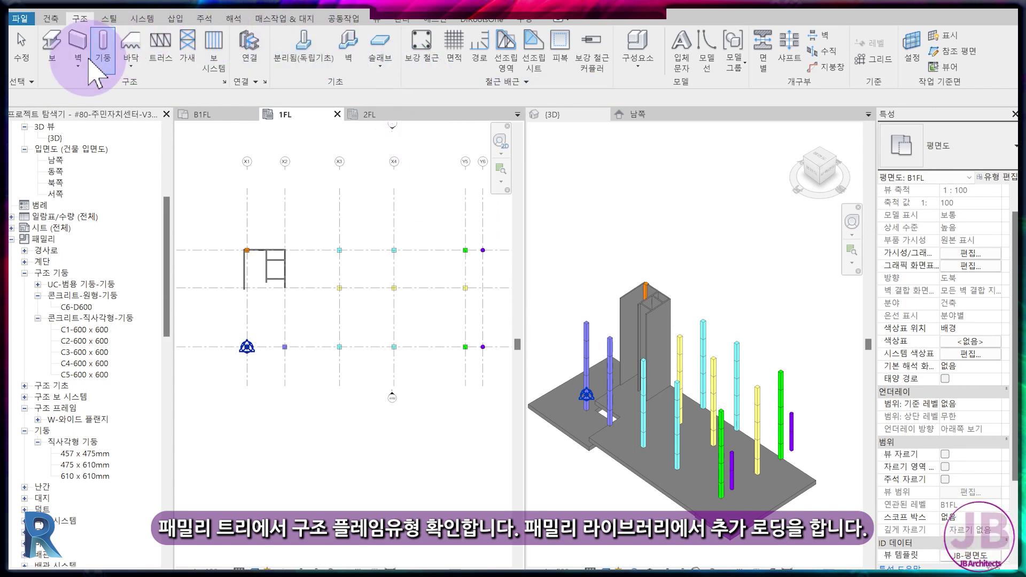
click(63, 54)
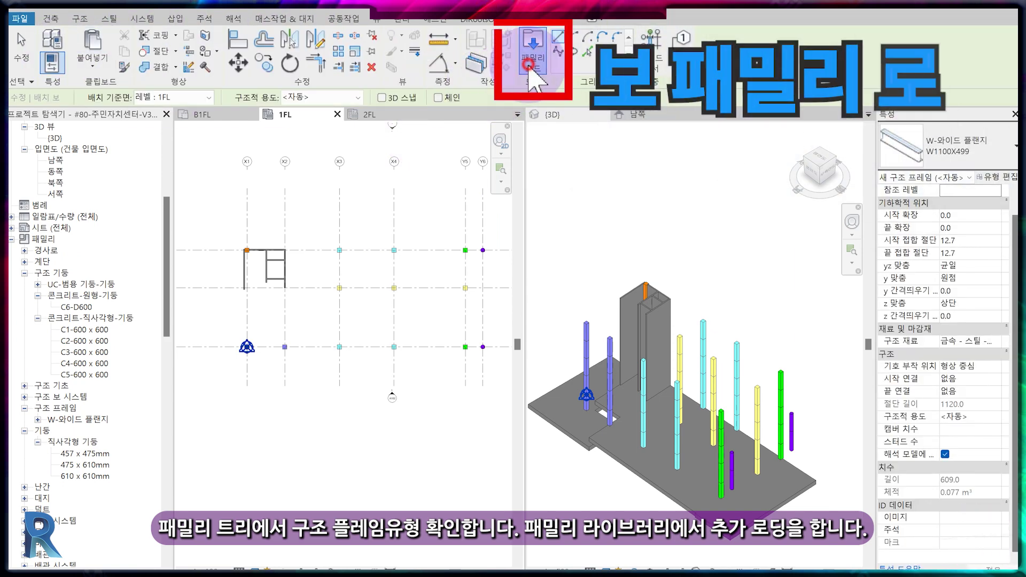
click(529, 64)
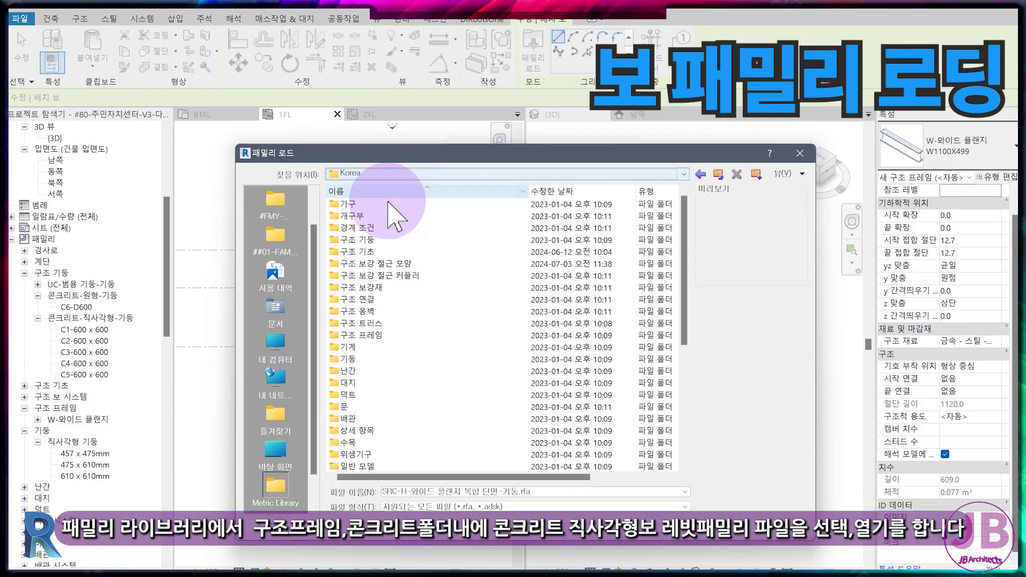
click(300, 315)
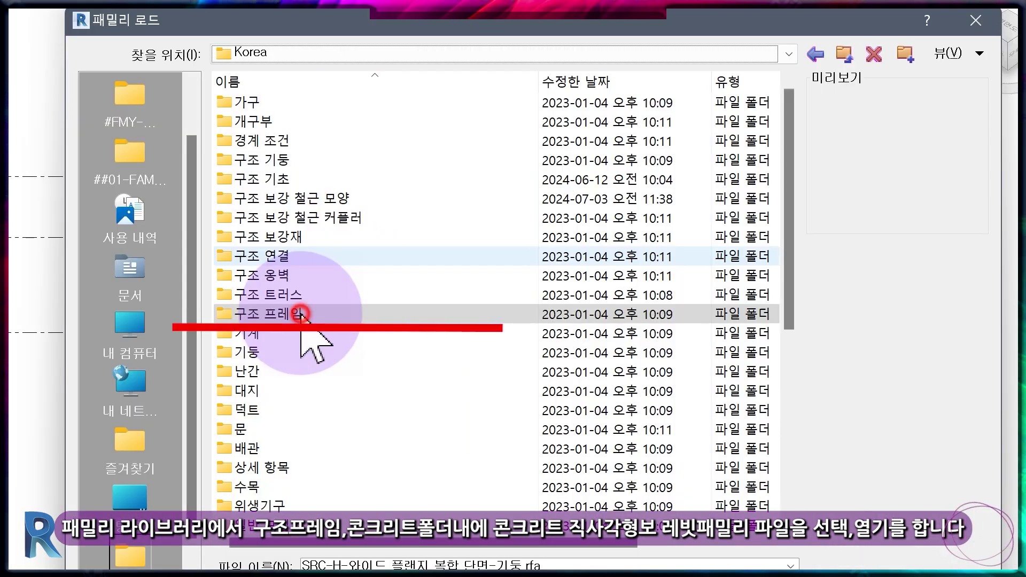
double_click(300, 314)
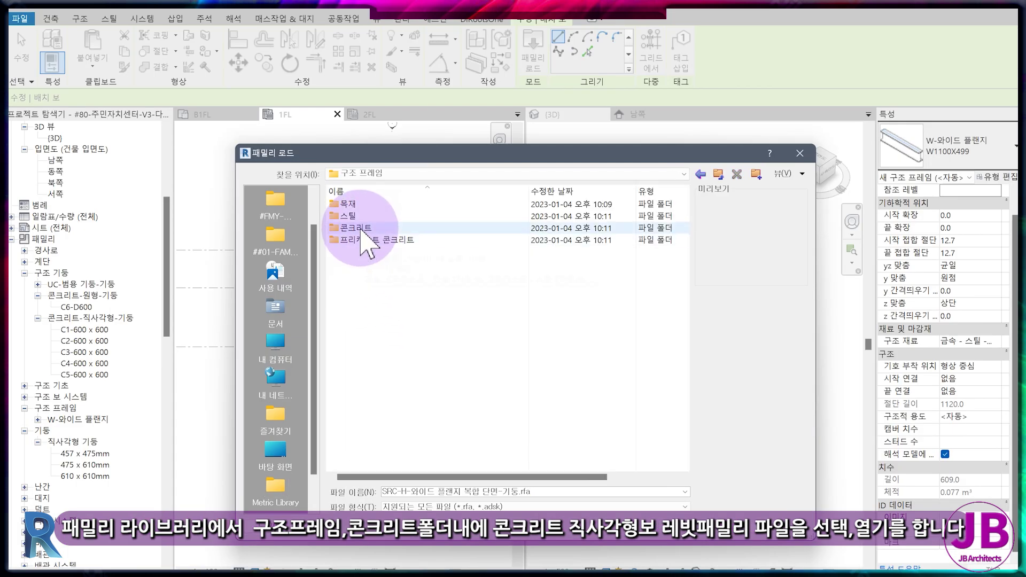
double_click(353, 229)
click(363, 230)
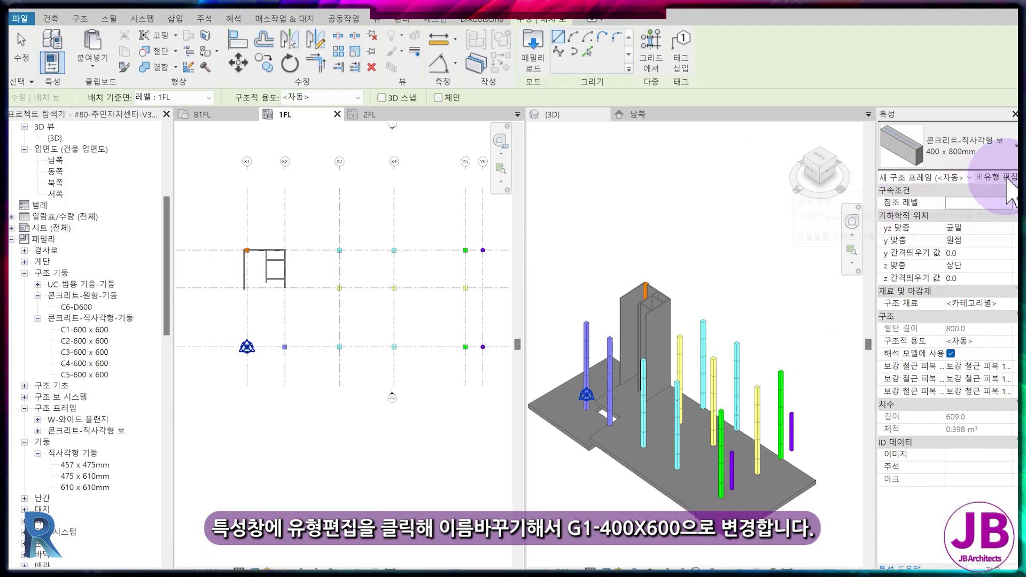
- Rename the 400 x 800mm beam type to G1-400 x 800
click(1001, 178)
click(756, 149)
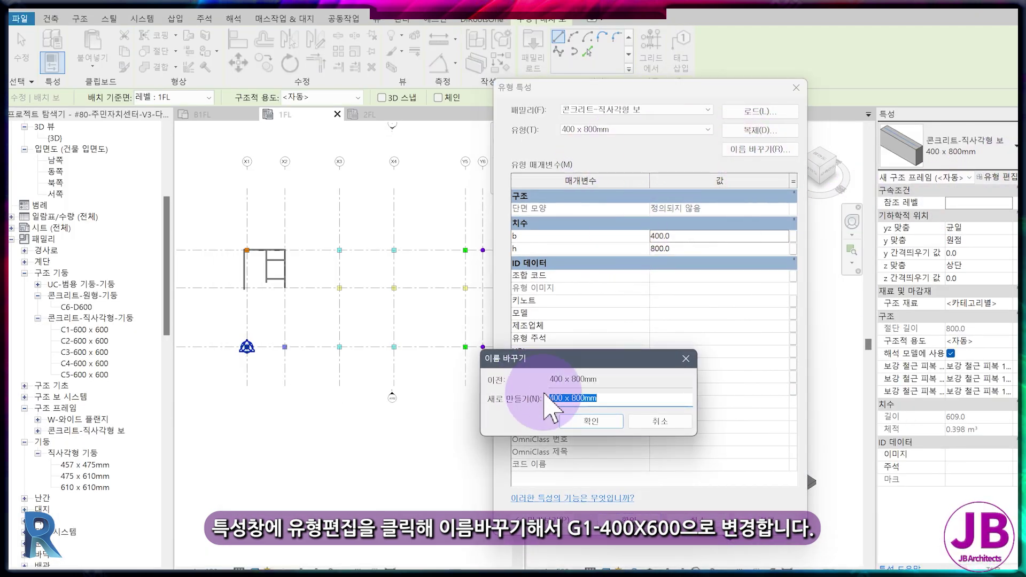
text(G1-400 x 800)
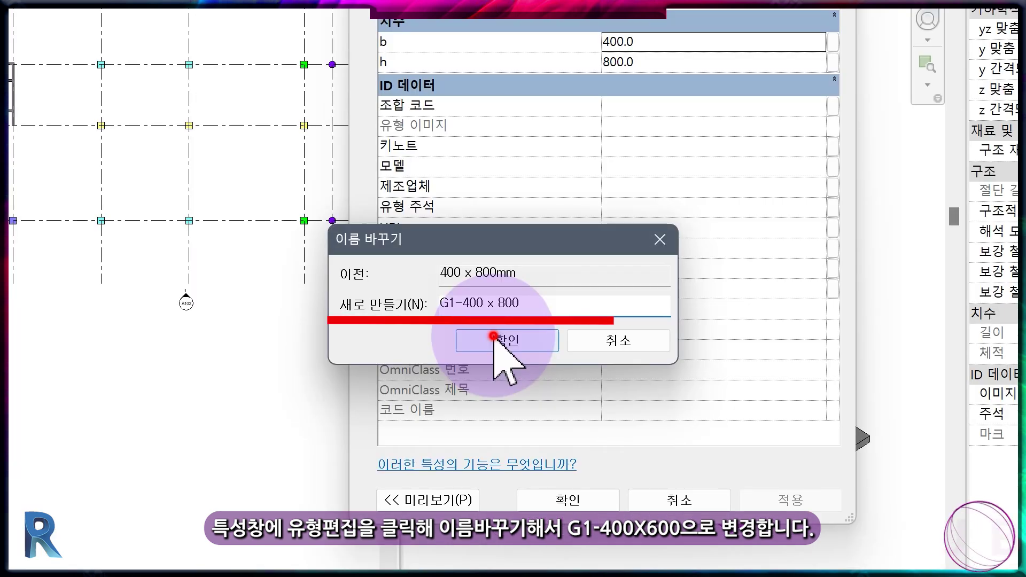
click(492, 337)
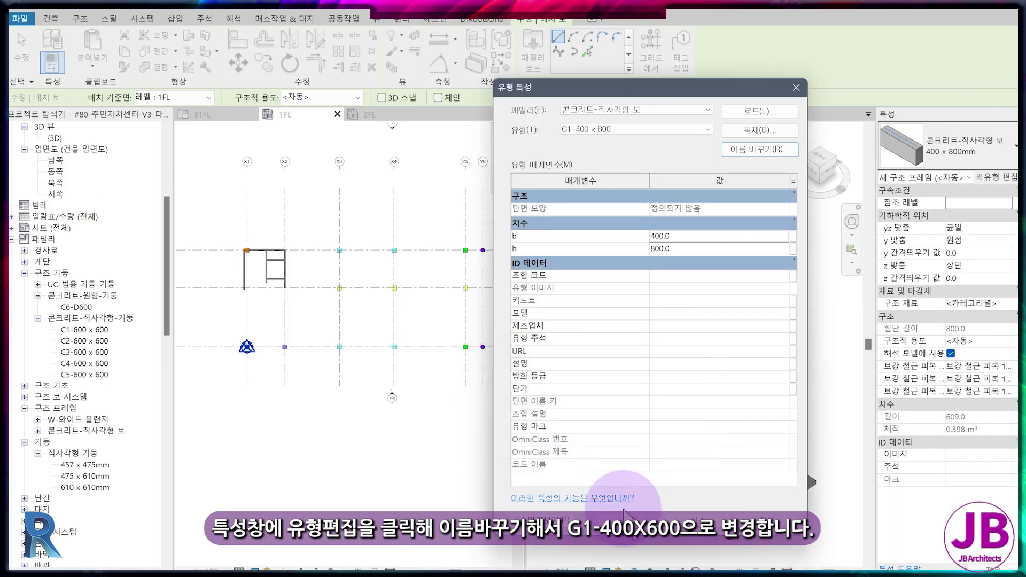
click(628, 536)
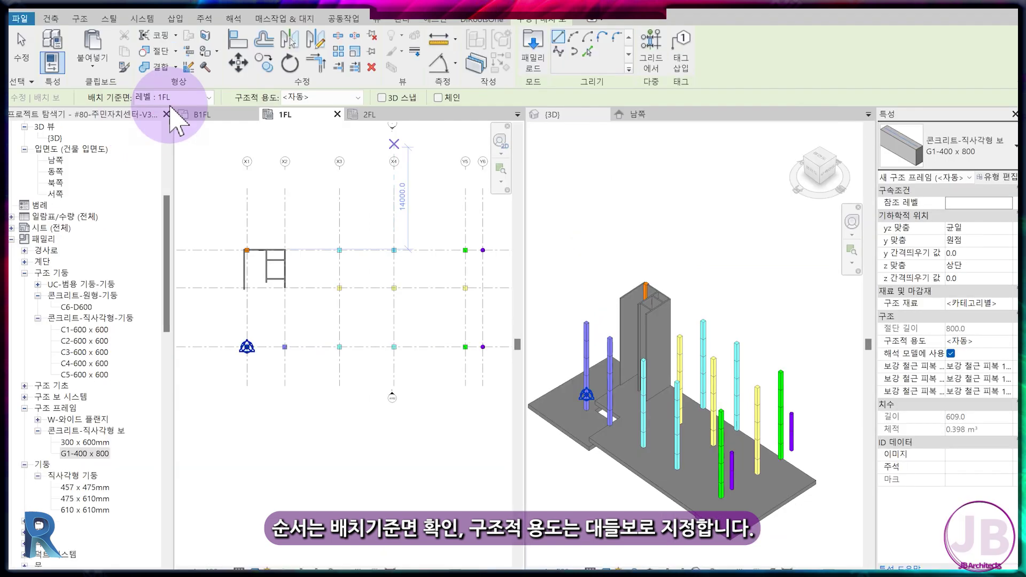
- Place 대들보 (girder) beams on every 1FL grid line using On Grids, dismissing the warning
click(320, 98)
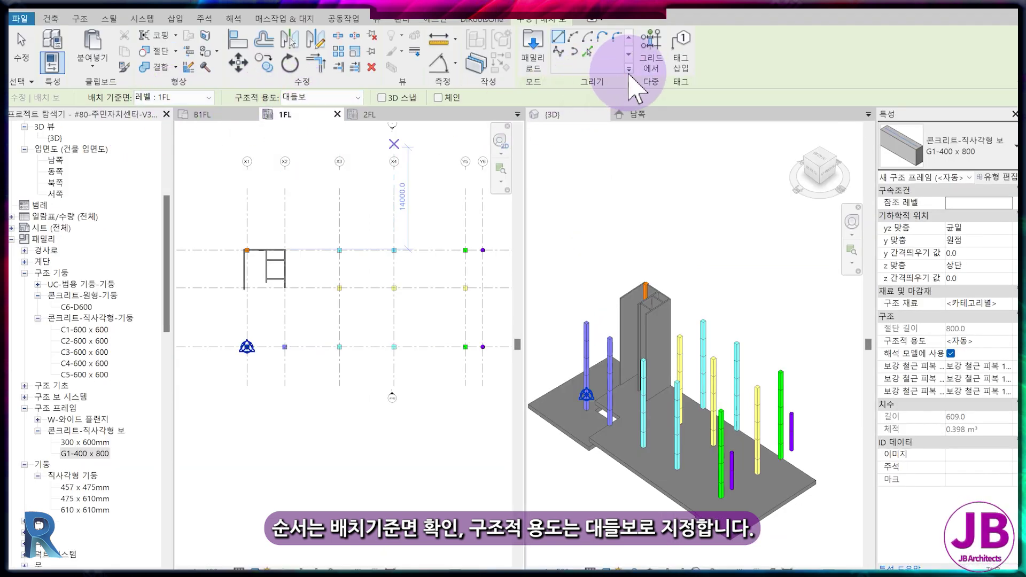
click(659, 63)
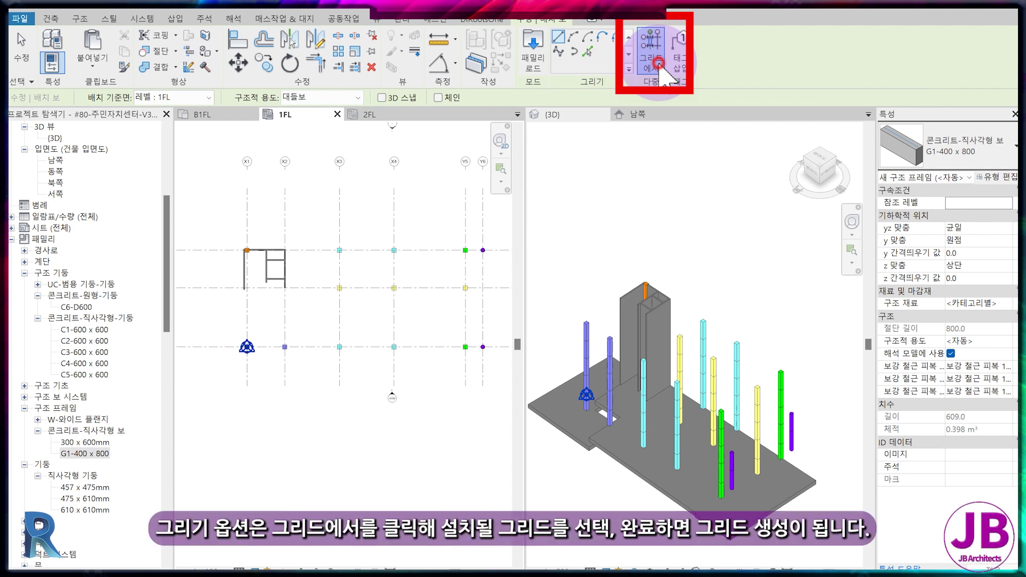
drag(475, 234, 233, 359)
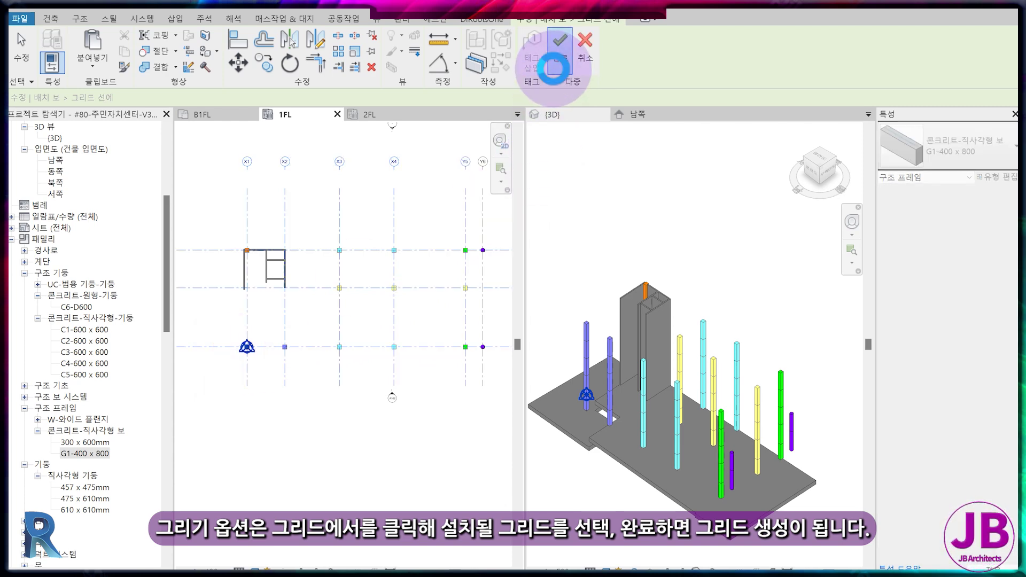
click(556, 65)
click(770, 501)
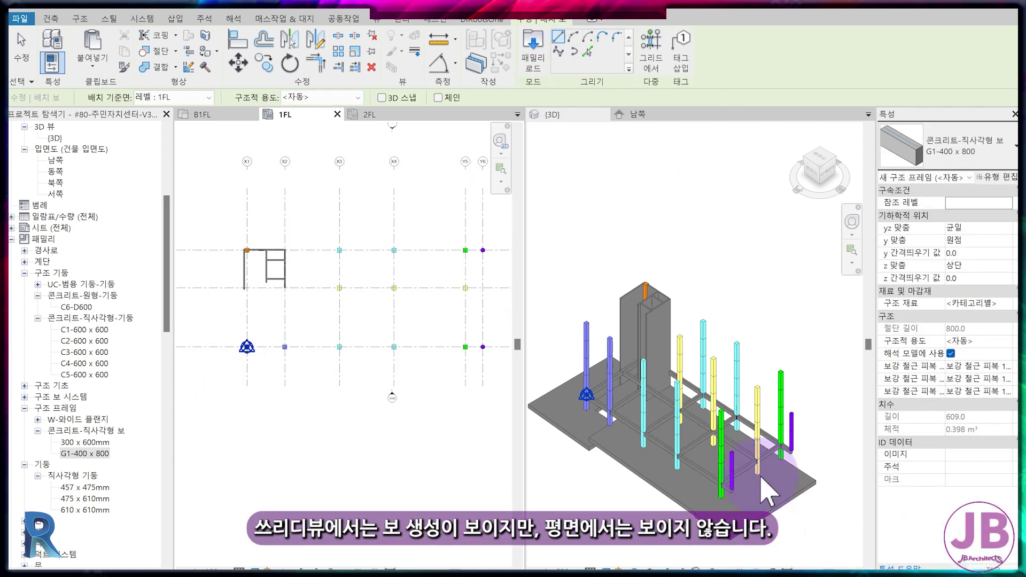
click(632, 436)
- Set the bottom offset of the 1FL plan template's view range to -600
scroll(834, 417, up, 5)
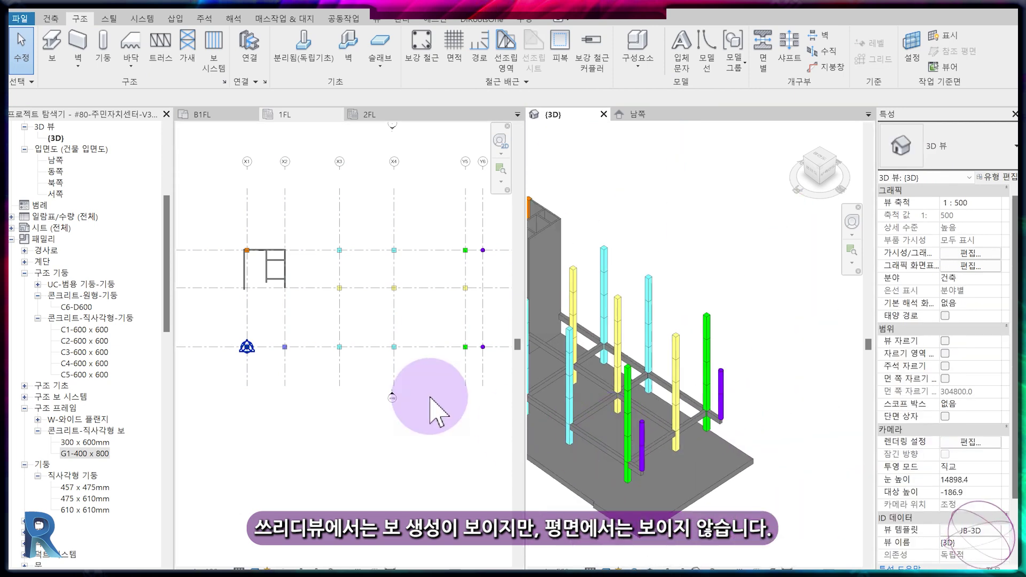
scroll(429, 401, down, 2)
scroll(607, 355, up, 3)
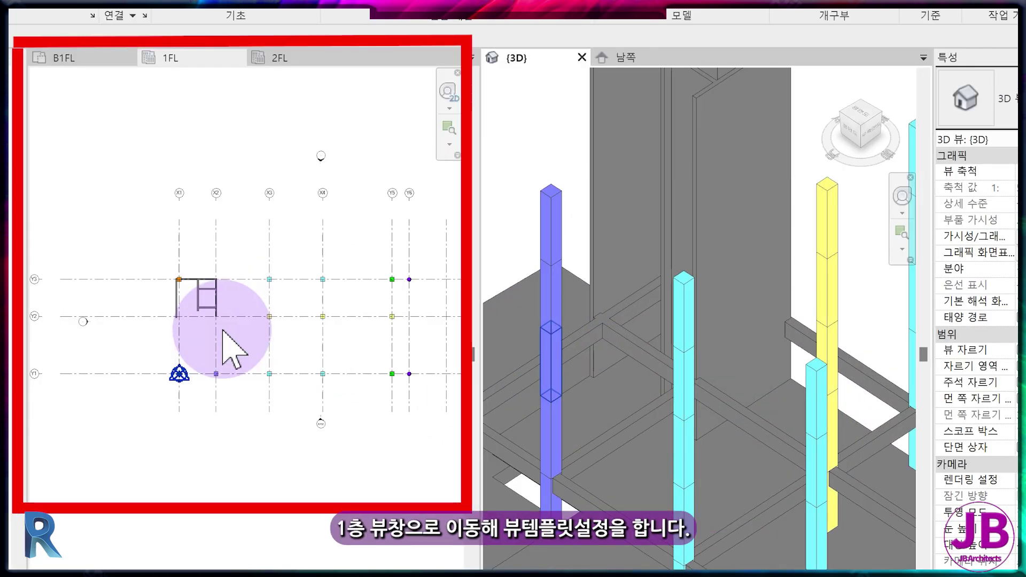
scroll(676, 390, up, 2)
scroll(280, 378, down, 2)
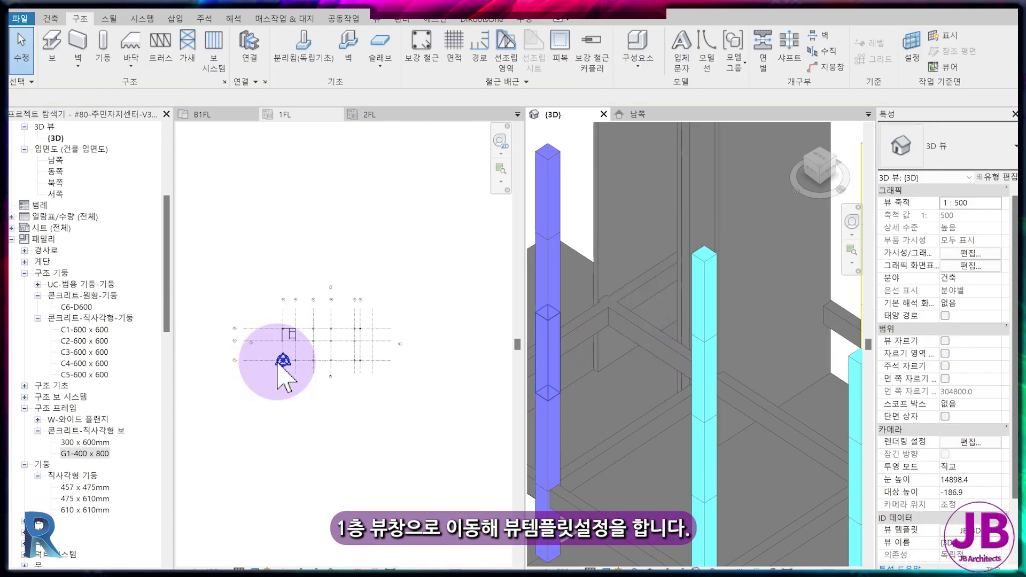
scroll(321, 385, up, 1)
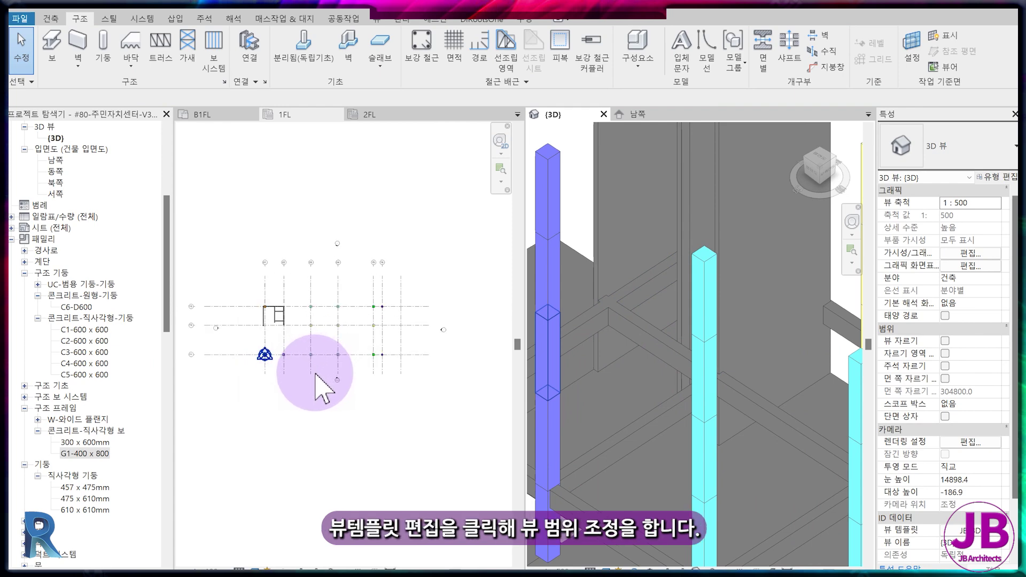
click(315, 374)
scroll(326, 369, up, 2)
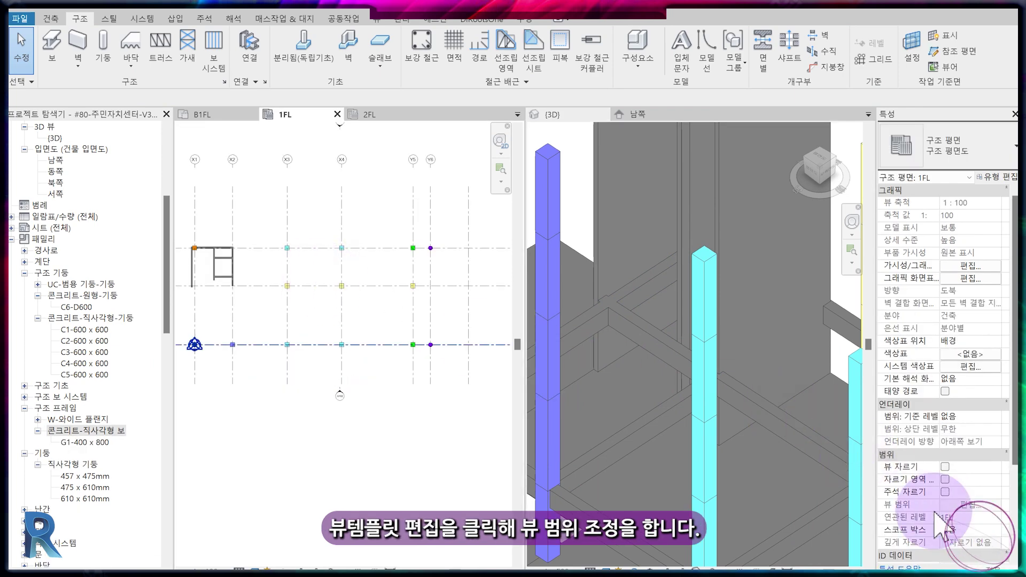
scroll(996, 483, down, 3)
click(988, 443)
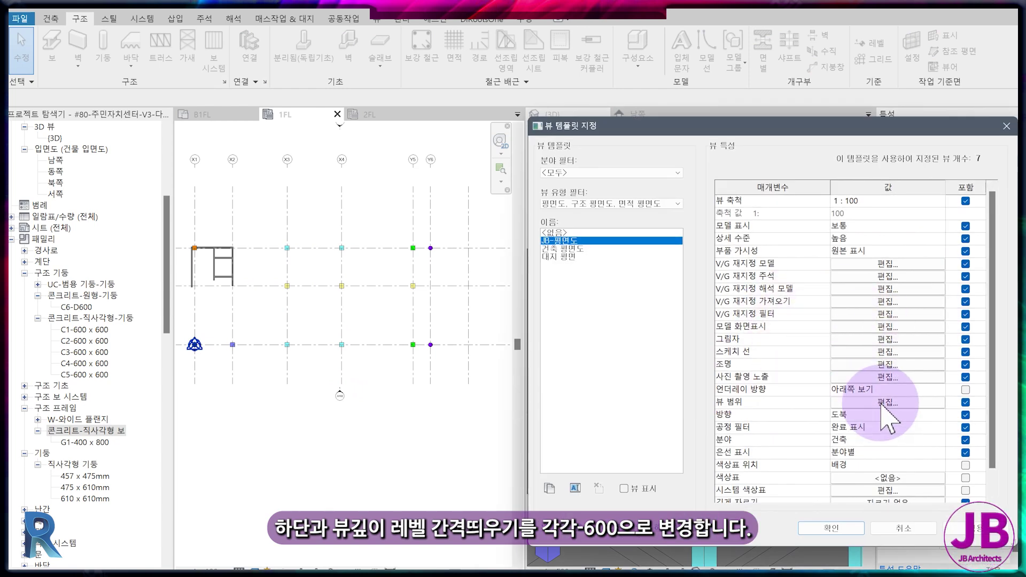
click(888, 402)
click(521, 358)
text(-)
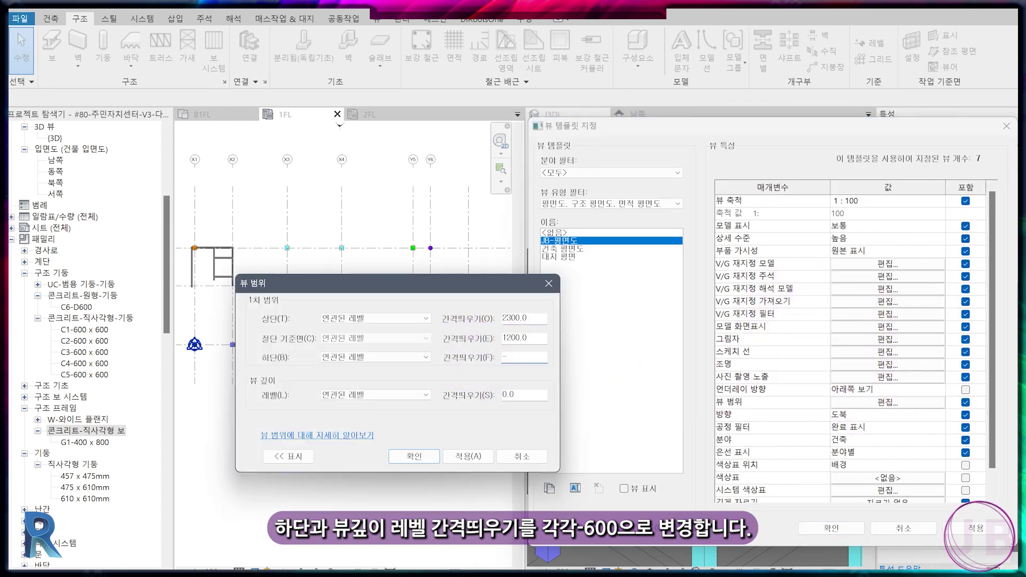
text(600)
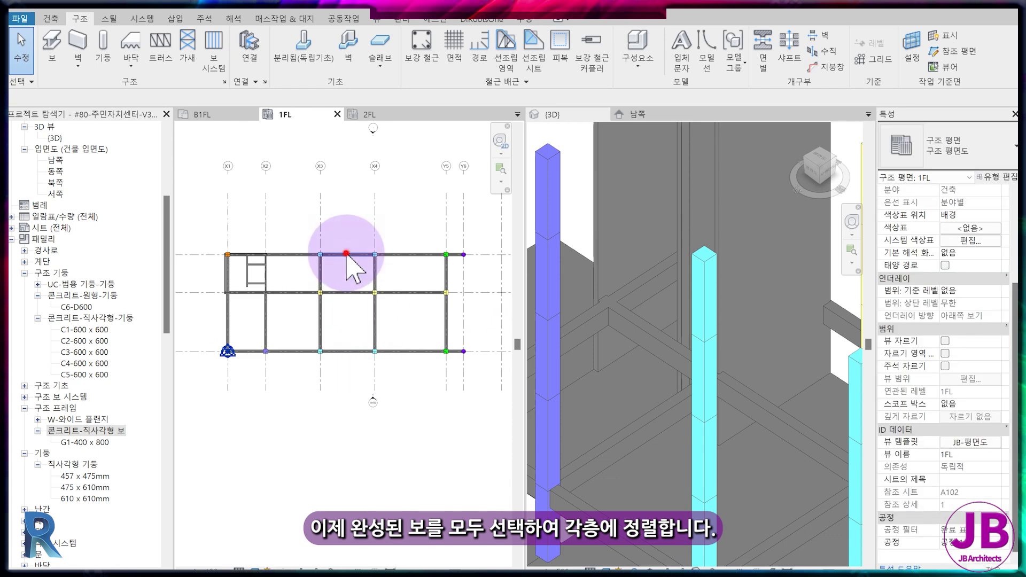
- Select all visible 1FL beams, copy them, and paste aligned to levels 2FL, 3FL and 4FL
click(347, 254)
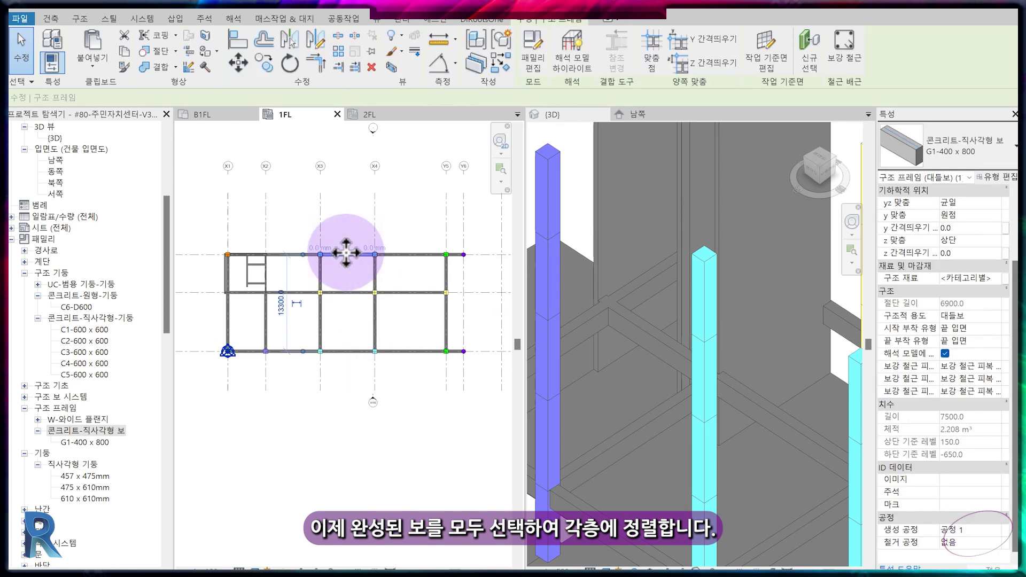
right_click(347, 254)
mouse_move(415, 441)
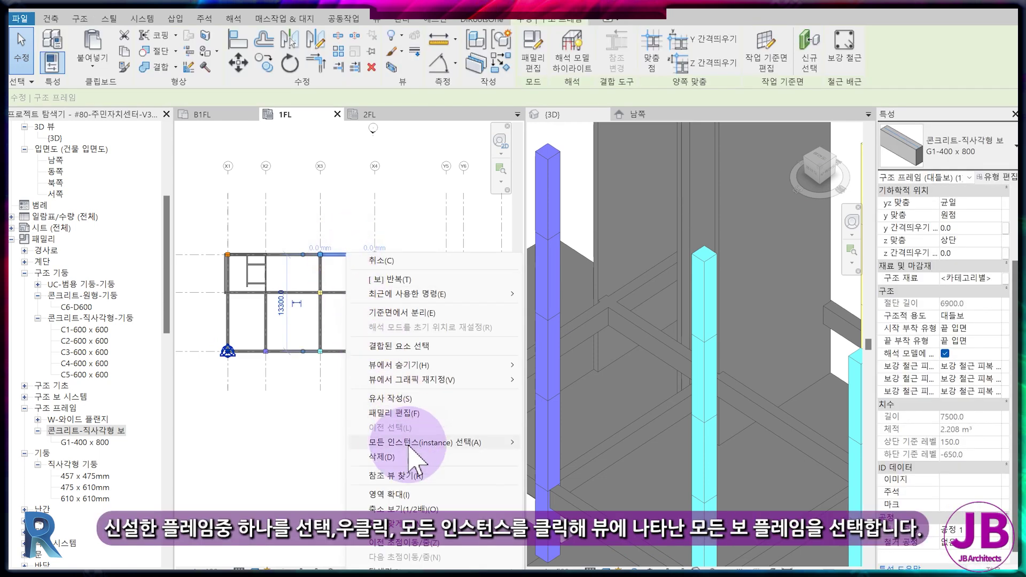
click(530, 443)
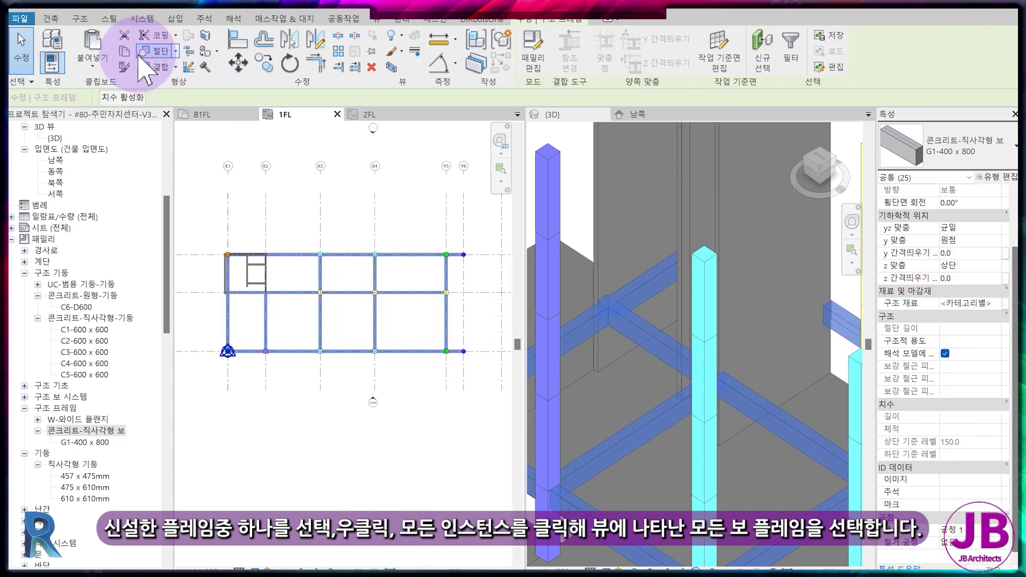
click(125, 51)
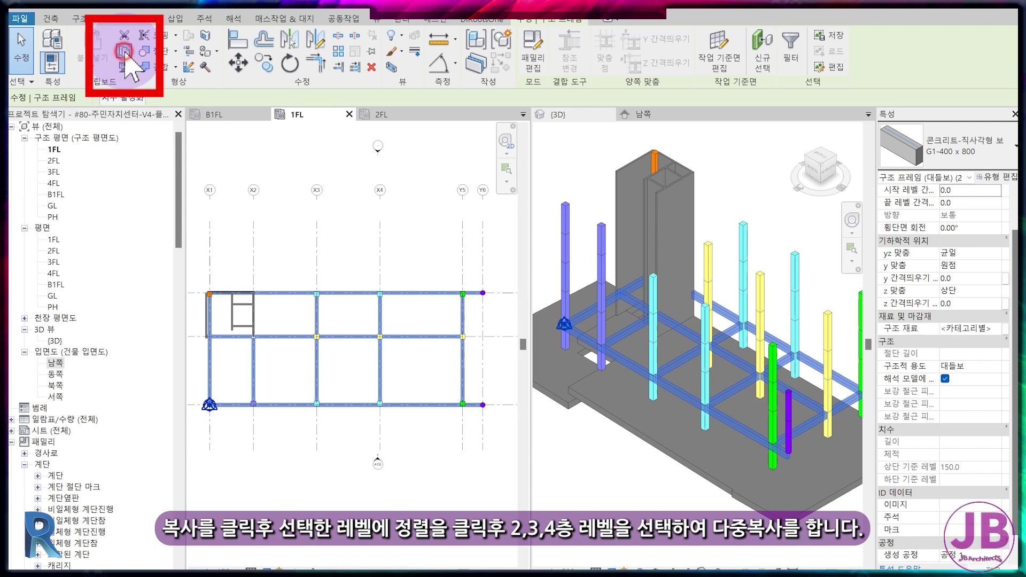
click(93, 57)
click(107, 118)
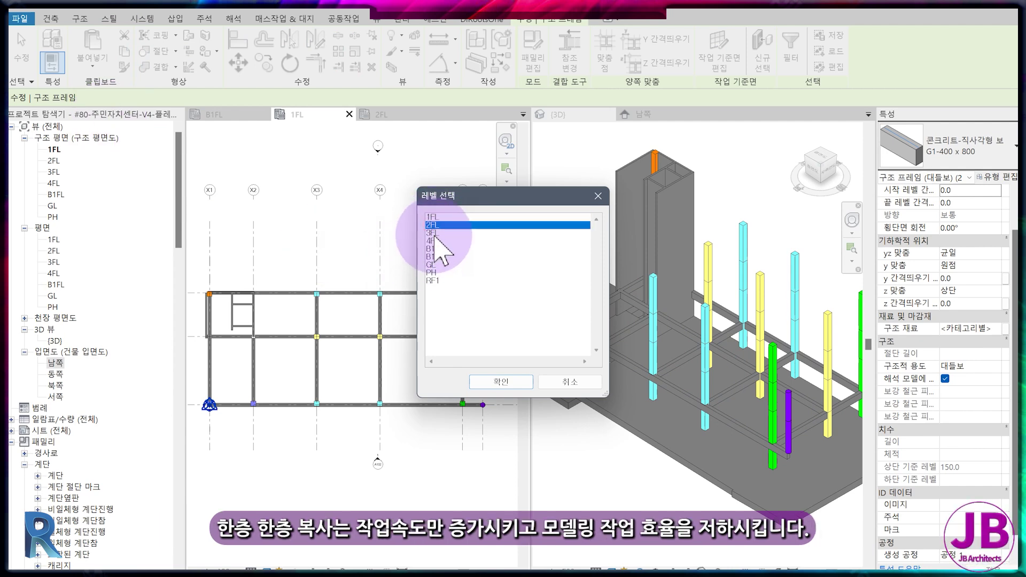
drag(434, 244, 434, 241)
click(504, 381)
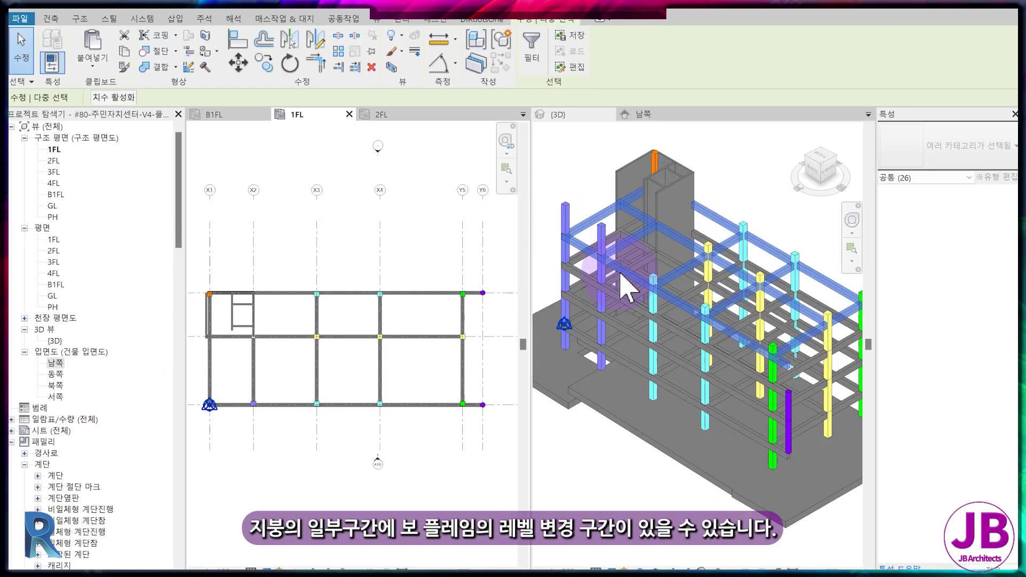
- Window-select the top-floor beams in the South elevation
key(Escape)
click(647, 117)
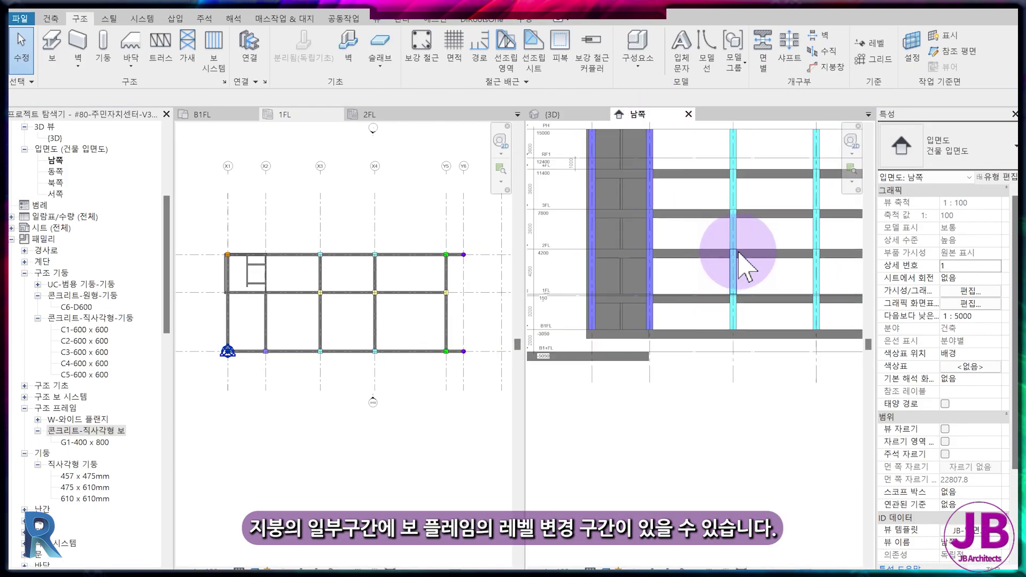
middle_drag(676, 309, 648, 305)
scroll(609, 214, down, 1)
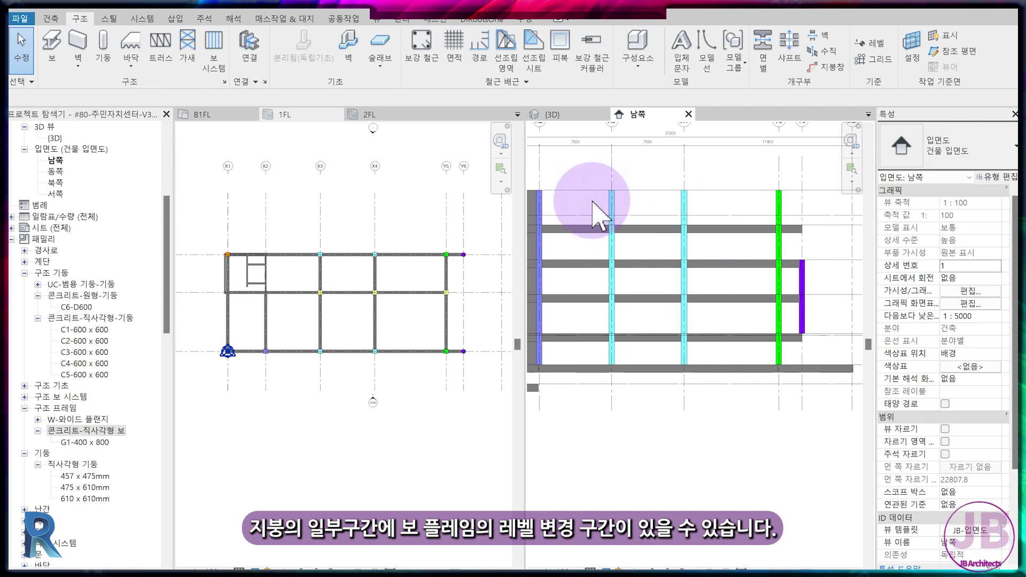
drag(593, 202, 823, 236)
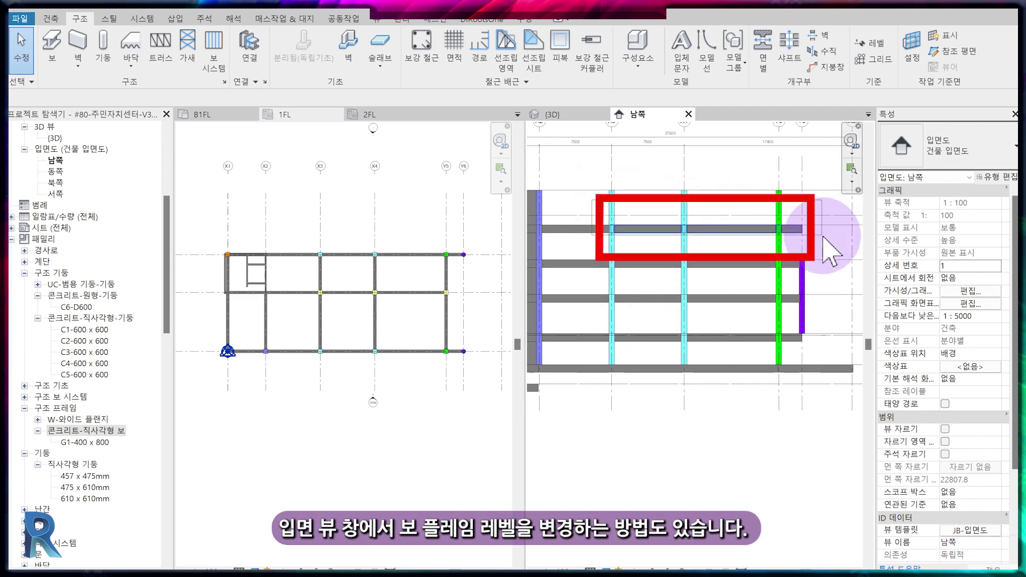
drag(823, 238, 823, 238)
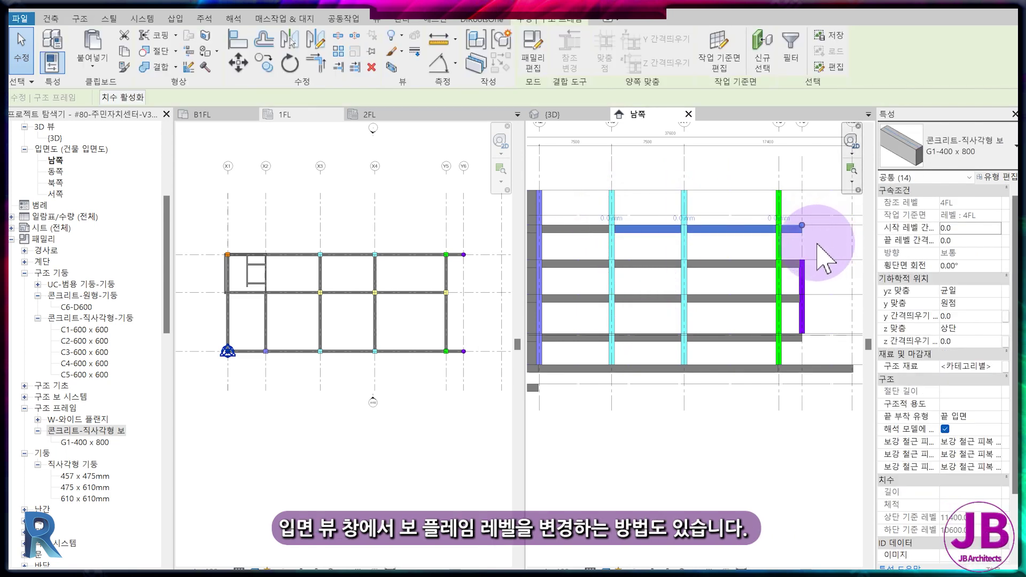
click(580, 117)
click(649, 115)
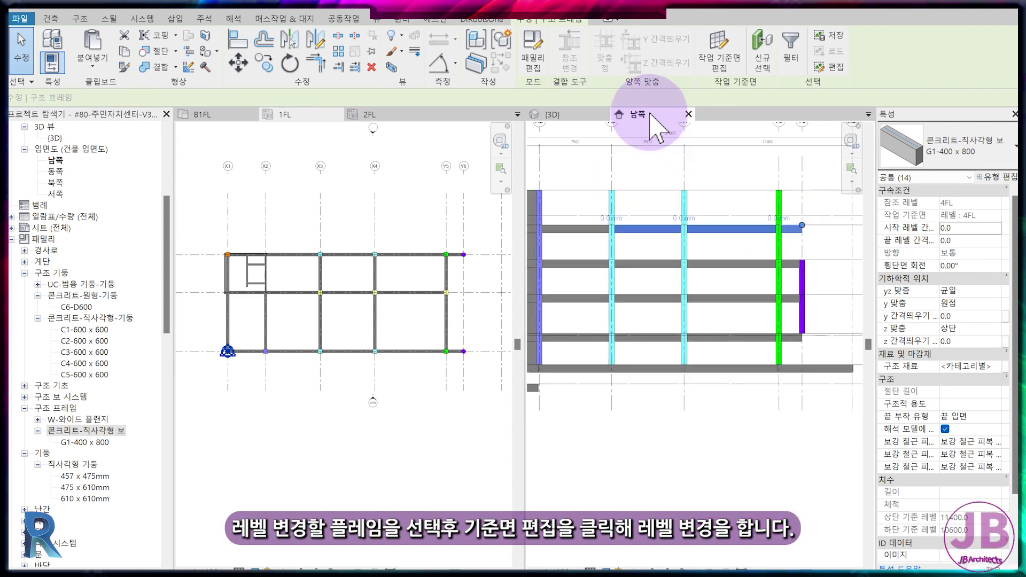
- Change the selected beams' work plane to Level: RF1 and check them in 3D
click(727, 53)
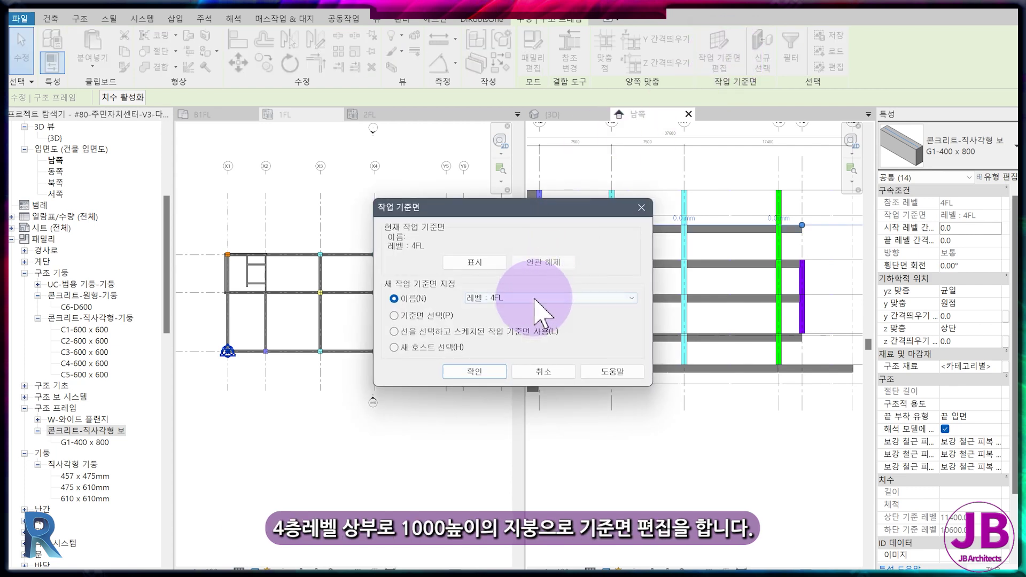
click(535, 298)
click(527, 371)
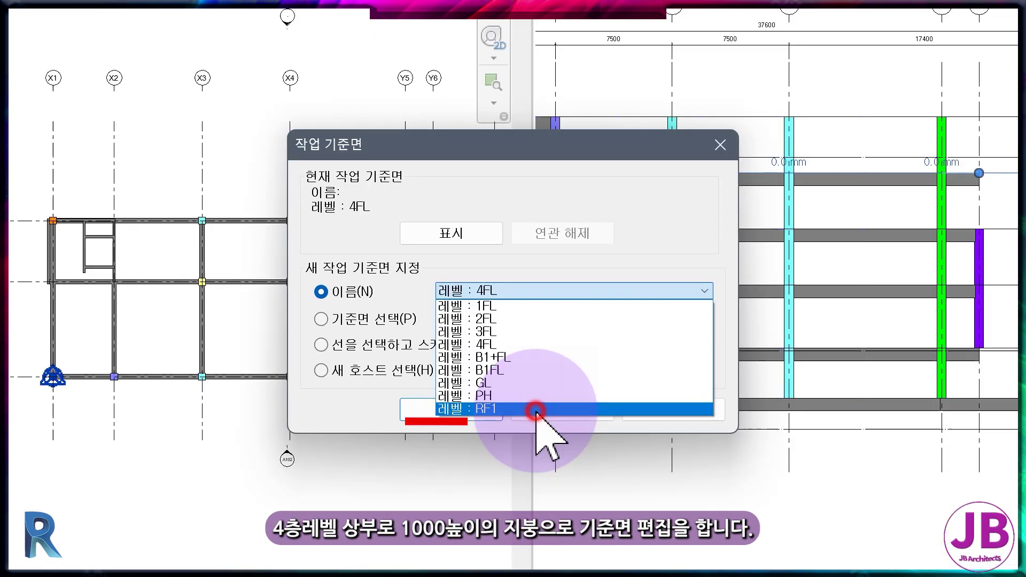
click(536, 409)
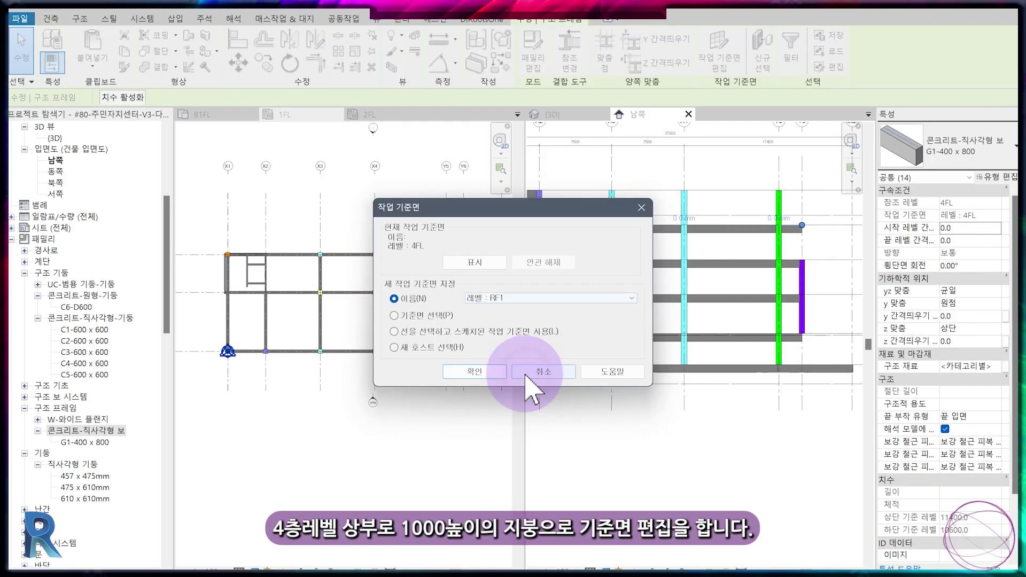
click(482, 378)
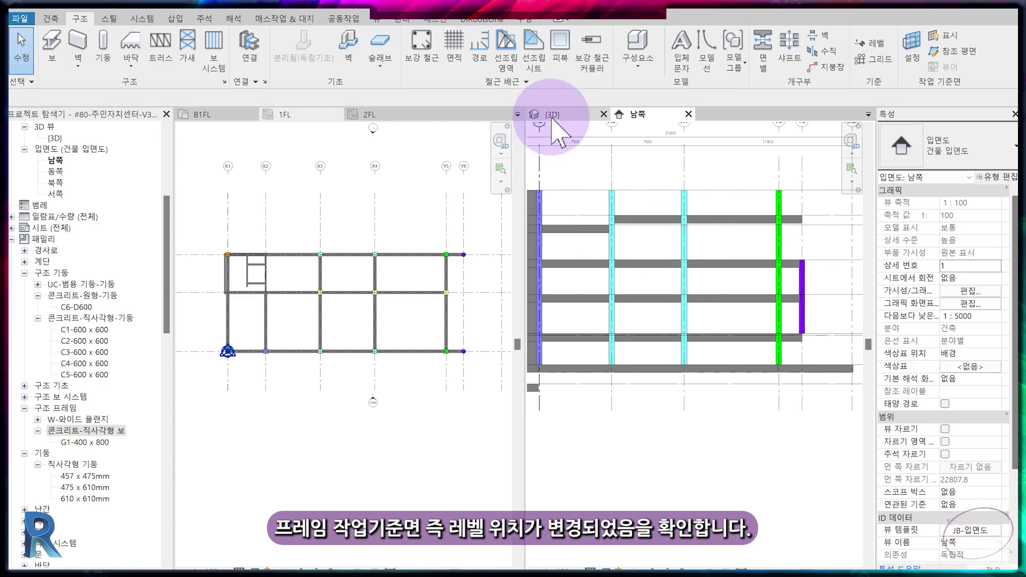
click(550, 114)
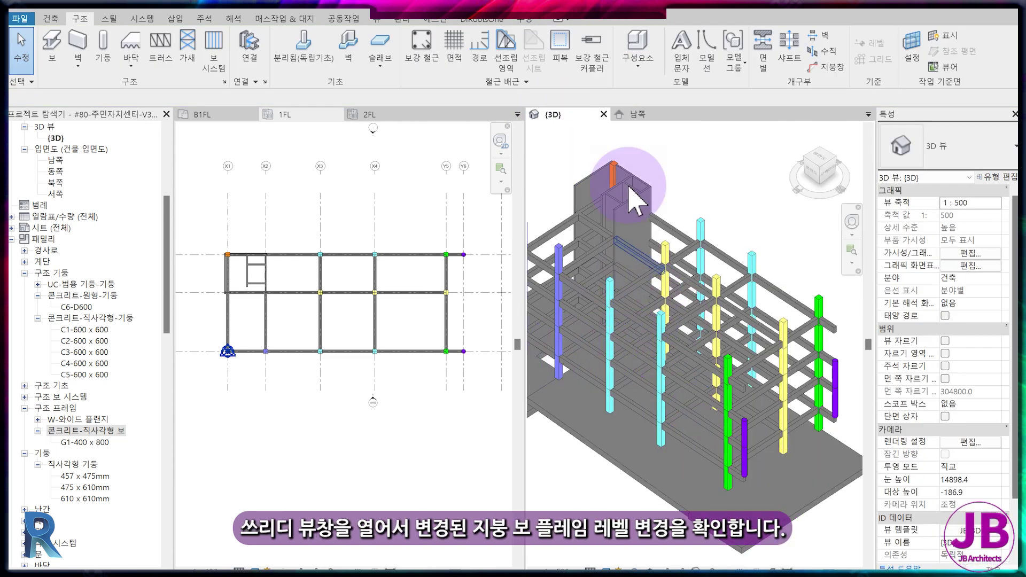
- Copy the 4FL beams from the South elevation and paste them aligned to level PH
click(636, 115)
scroll(698, 366, down, 2)
scroll(749, 347, down, 1)
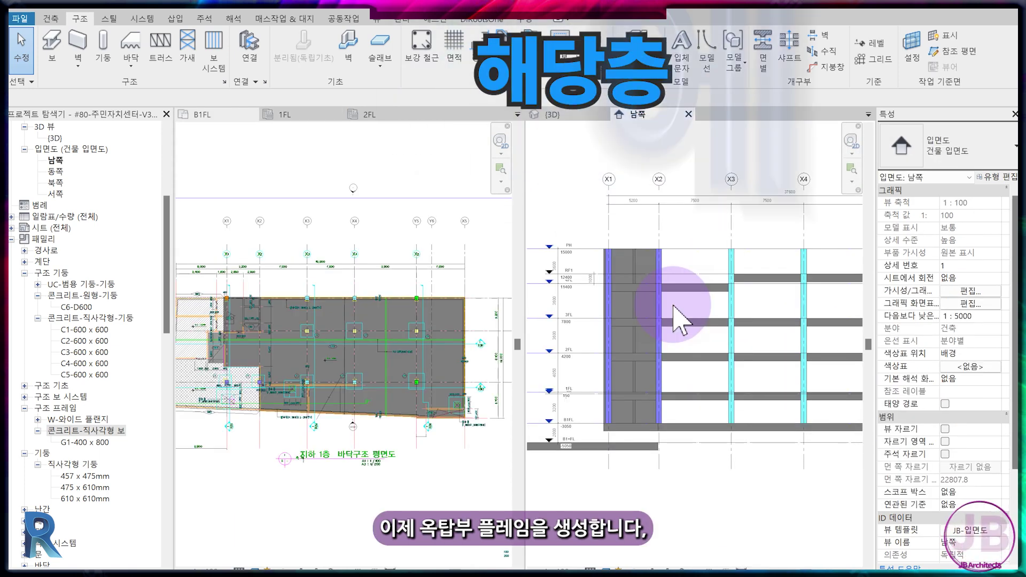
scroll(674, 321, up, 3)
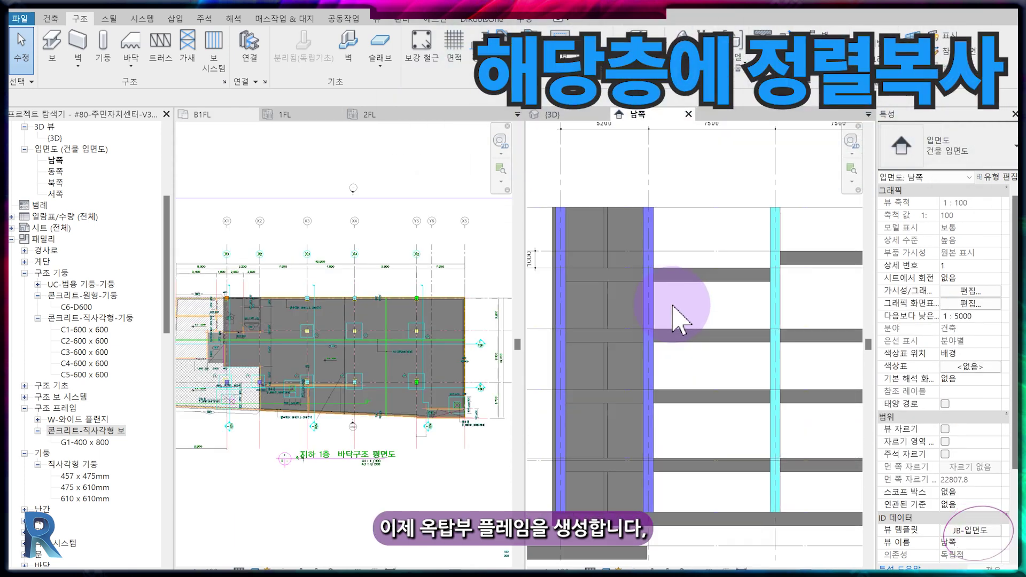
scroll(577, 295, up, 1)
drag(533, 252, 854, 290)
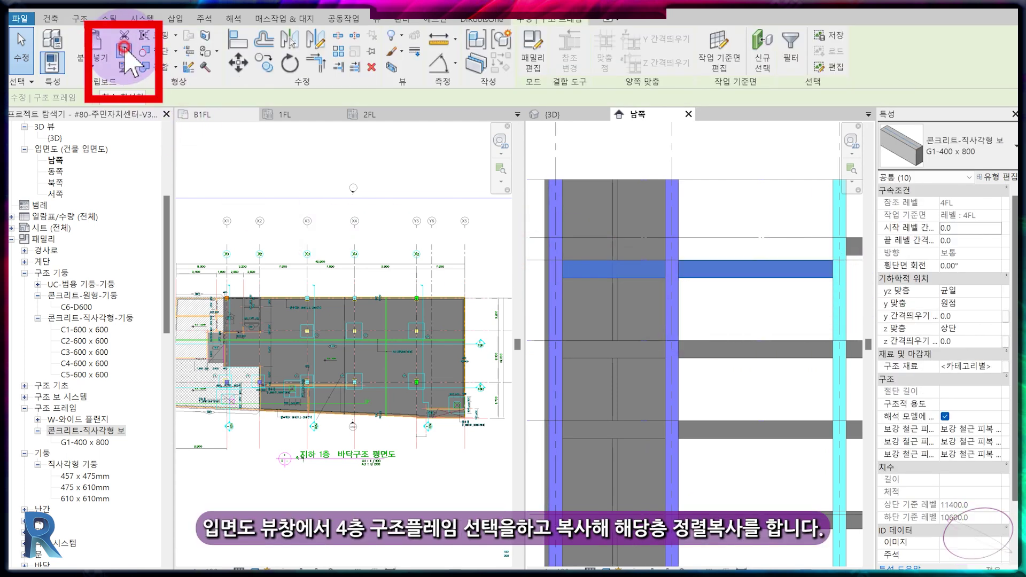
click(124, 51)
click(92, 63)
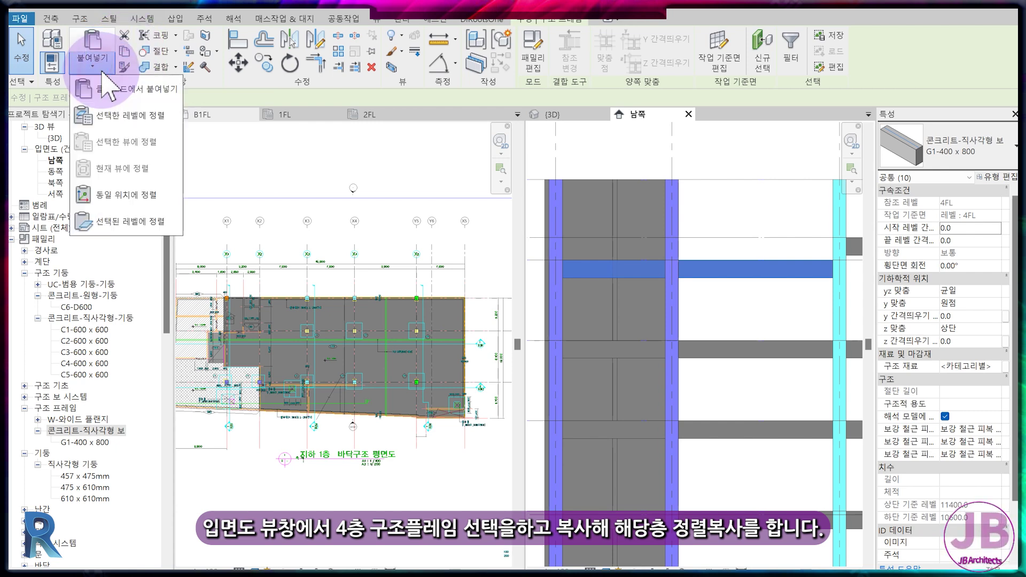
click(124, 116)
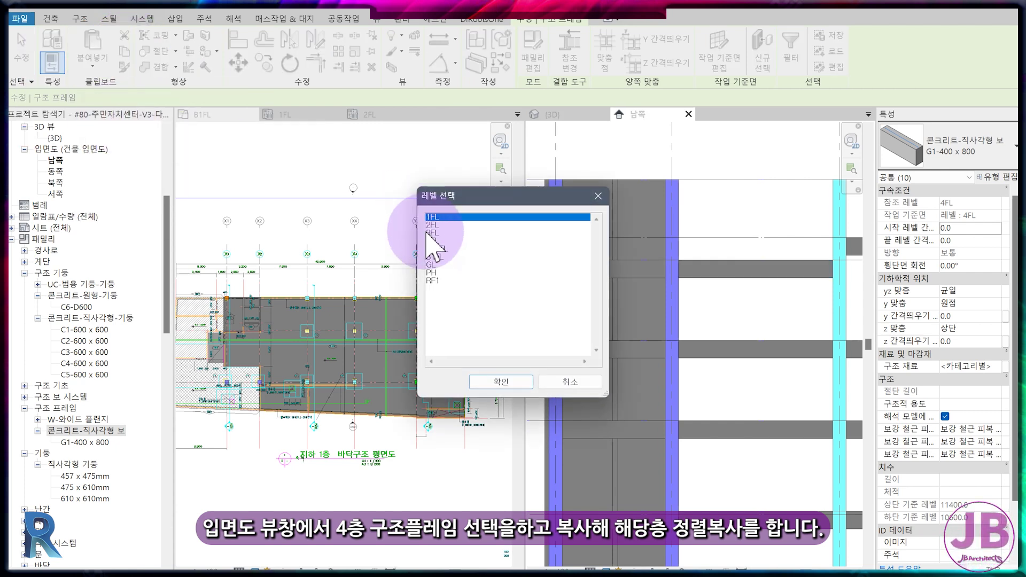
click(446, 273)
click(506, 383)
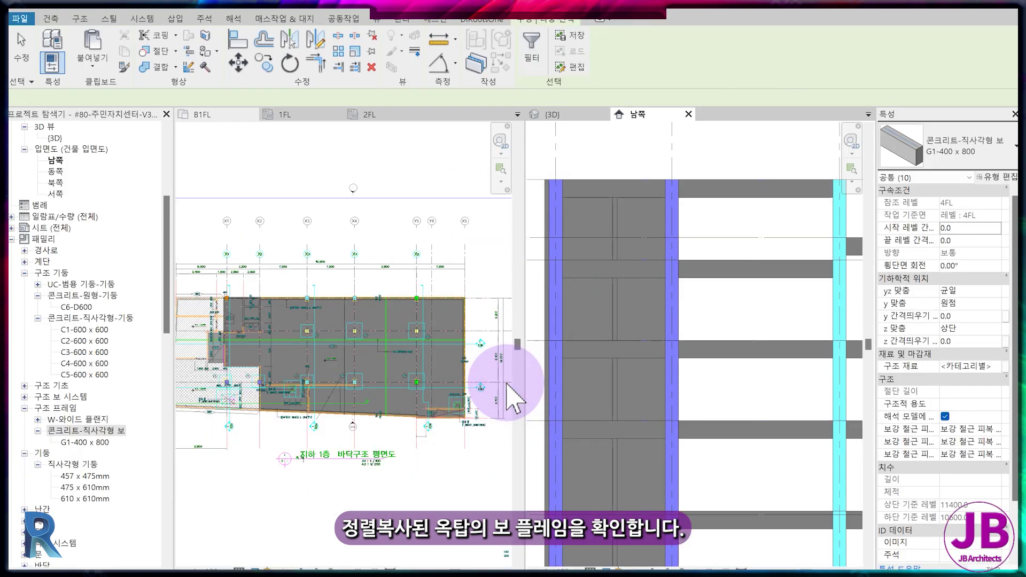
- Delete the unneeded copied beam in the 3D view
click(571, 115)
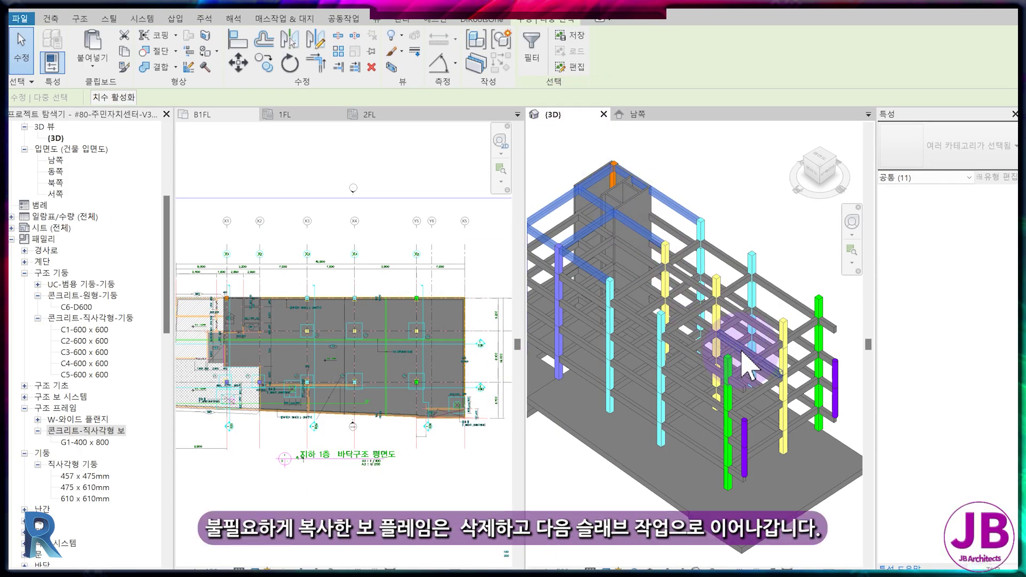
click(711, 254)
click(676, 217)
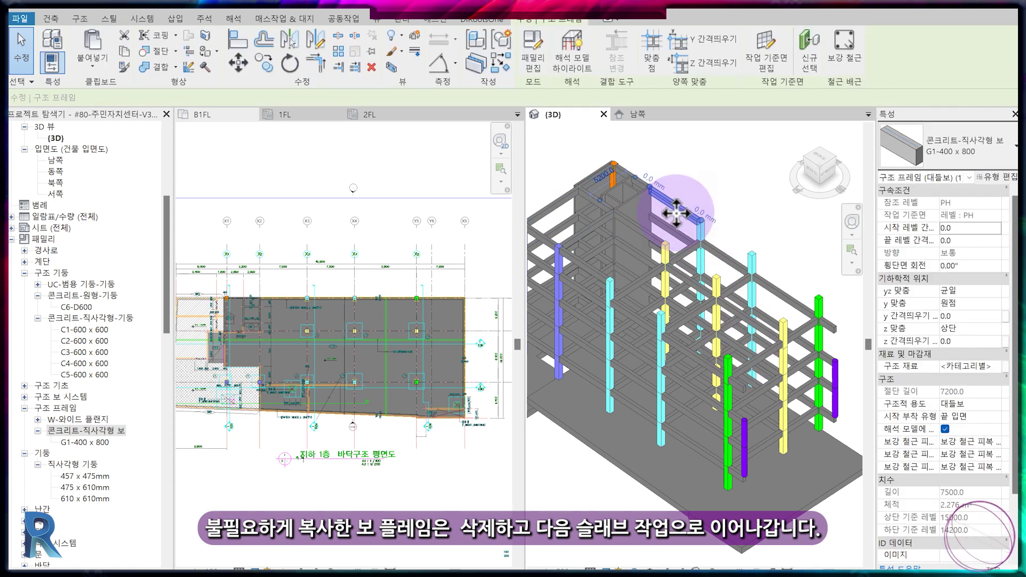
click(601, 275)
key(Delete)
mouse_move(601, 275)
shift+middle_down()
mouse_move(733, 378)
mouse_move(725, 381)
shift+middle_up()
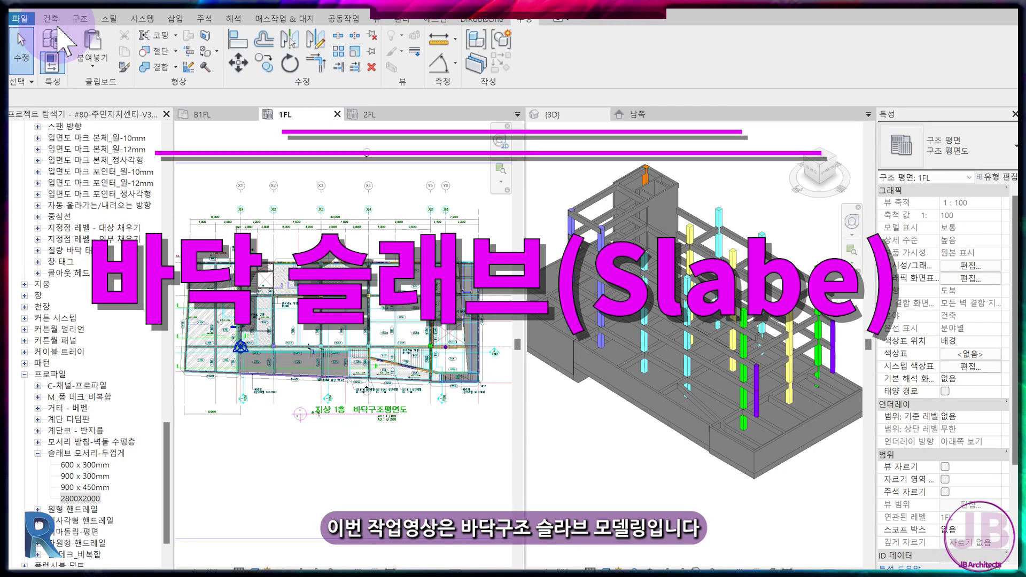
- Sketch a rectangular Floor: Structural boundary on the 1FL plan and finish the sketch
click(80, 18)
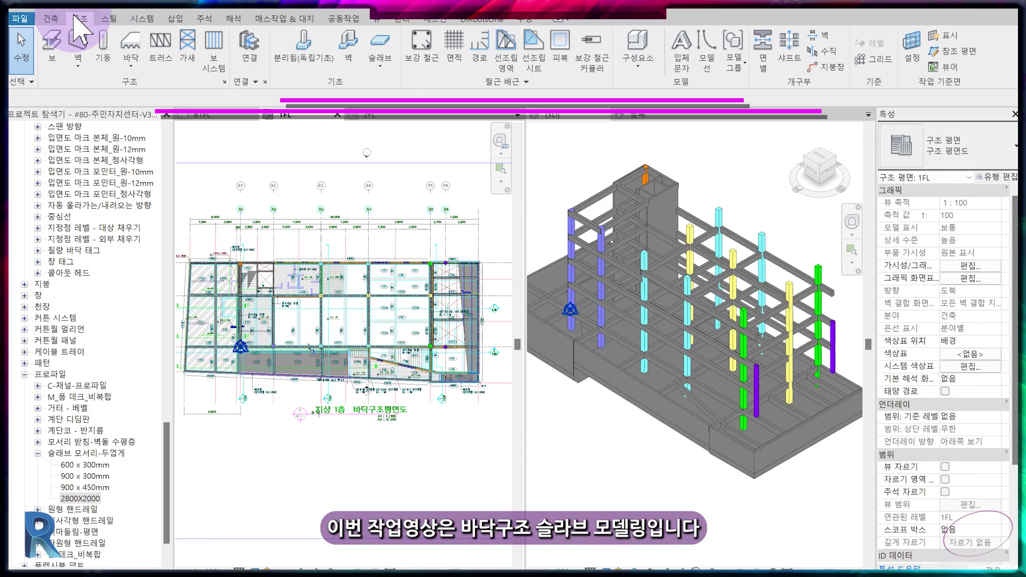
click(134, 67)
click(142, 87)
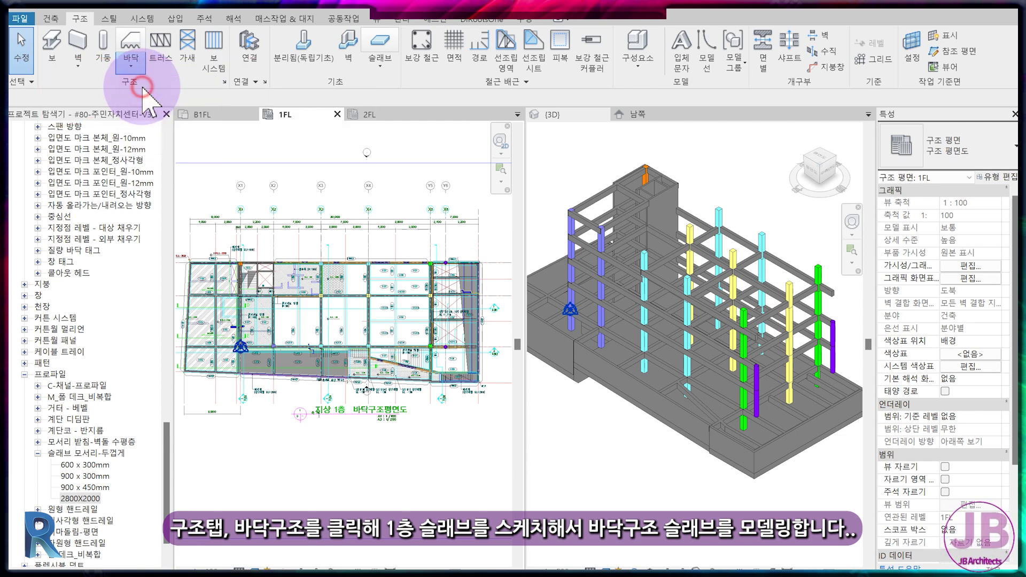
click(634, 36)
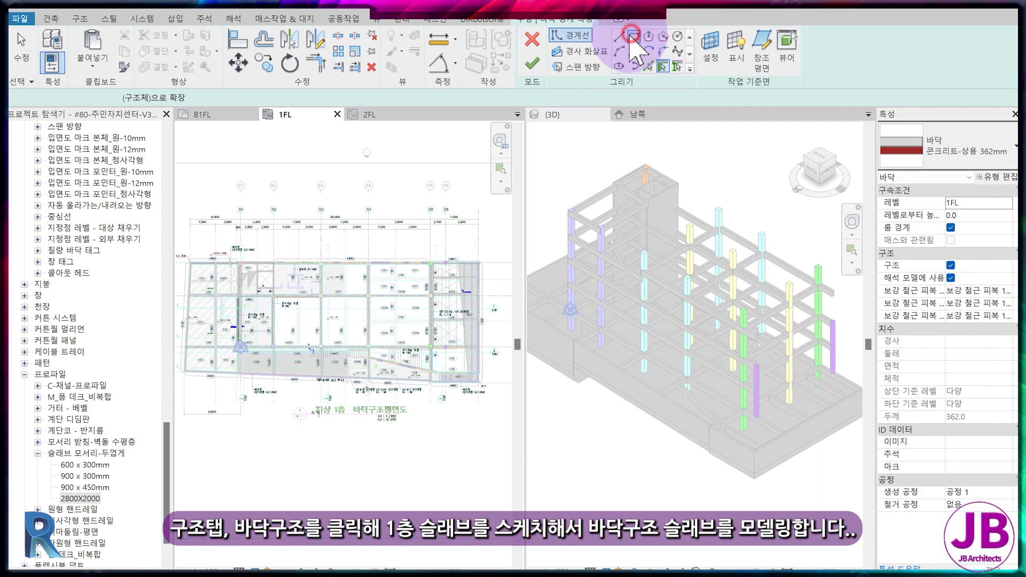
scroll(230, 254, up, 2)
scroll(235, 262, up, 3)
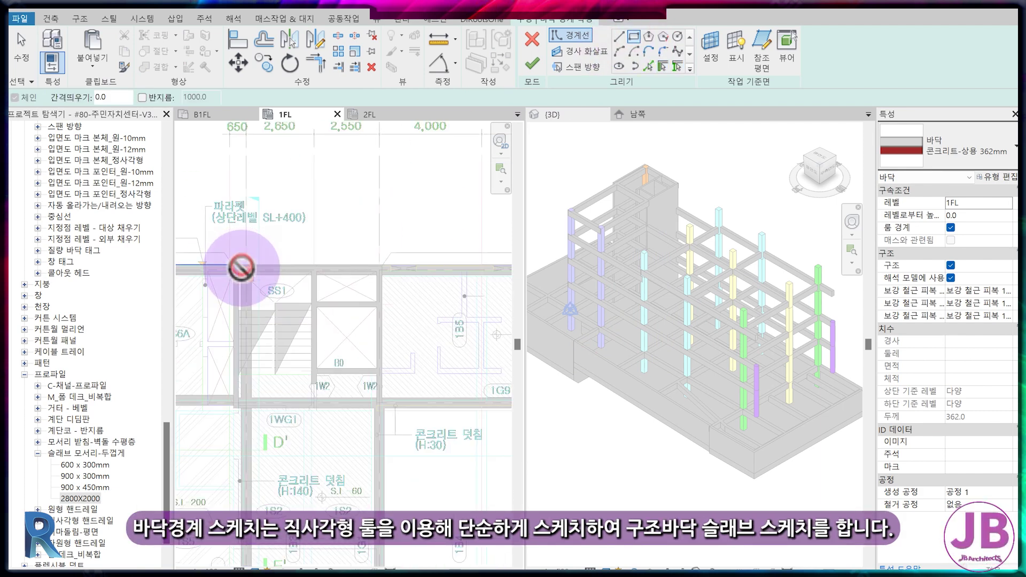
middle_drag(241, 267, 332, 451)
scroll(348, 440, up, 3)
click(413, 441)
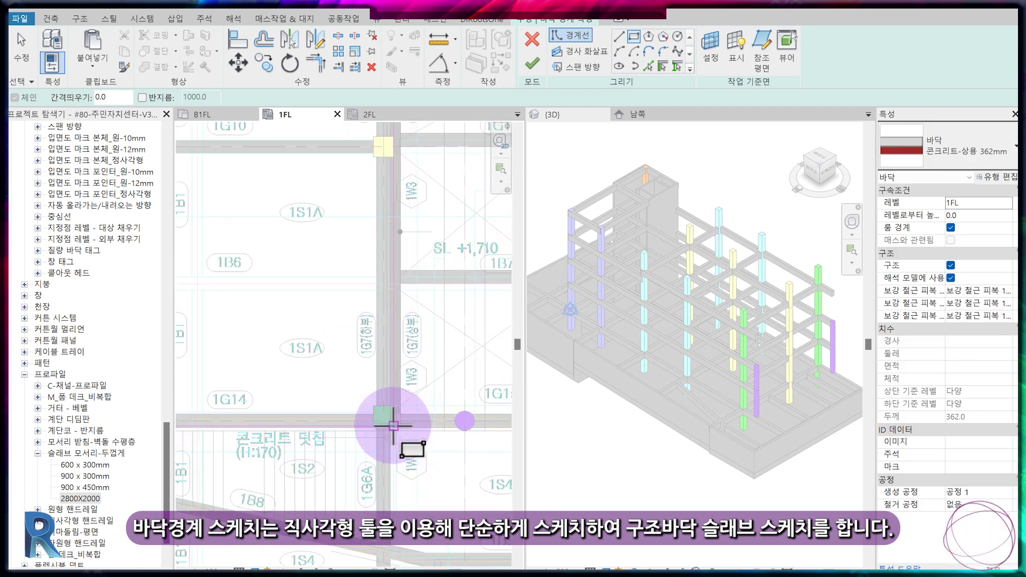
scroll(444, 423, down, 3)
key(Escape)
key(Escape)
scroll(422, 460, down, 2)
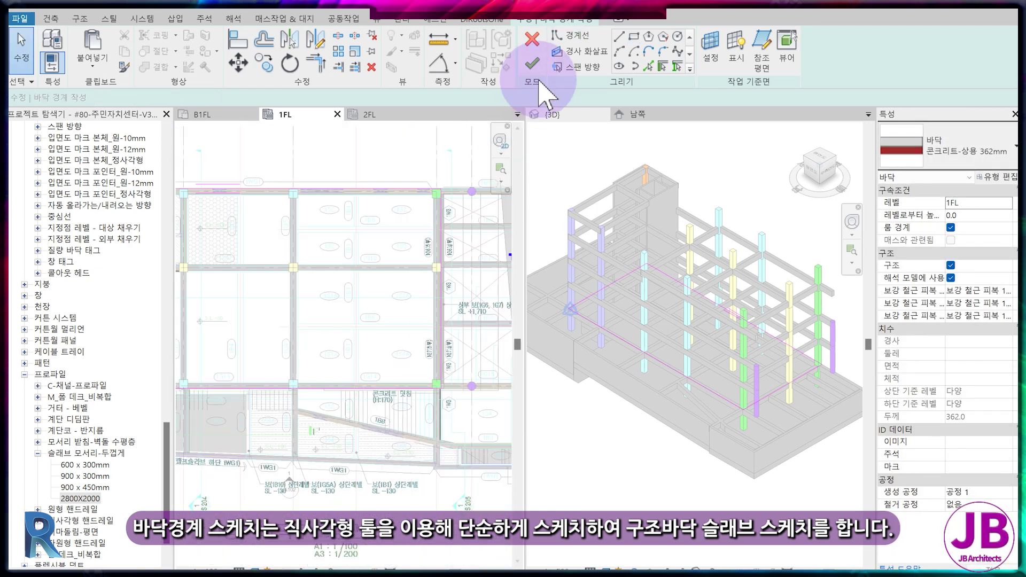
click(531, 64)
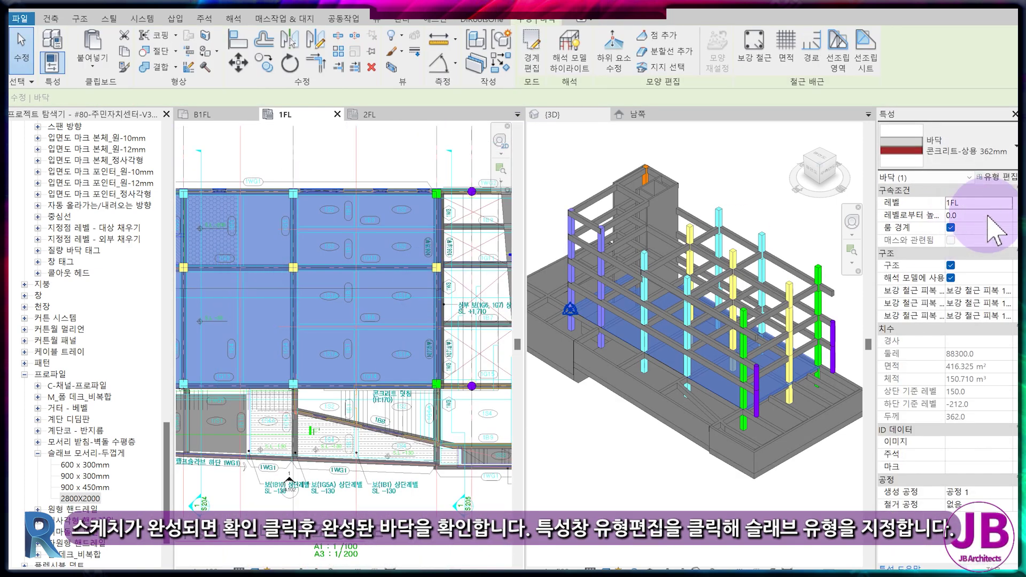
- Switch the floor to 일반 150mm, rename the type S1, and confirm its 150 thickness
click(999, 178)
click(668, 129)
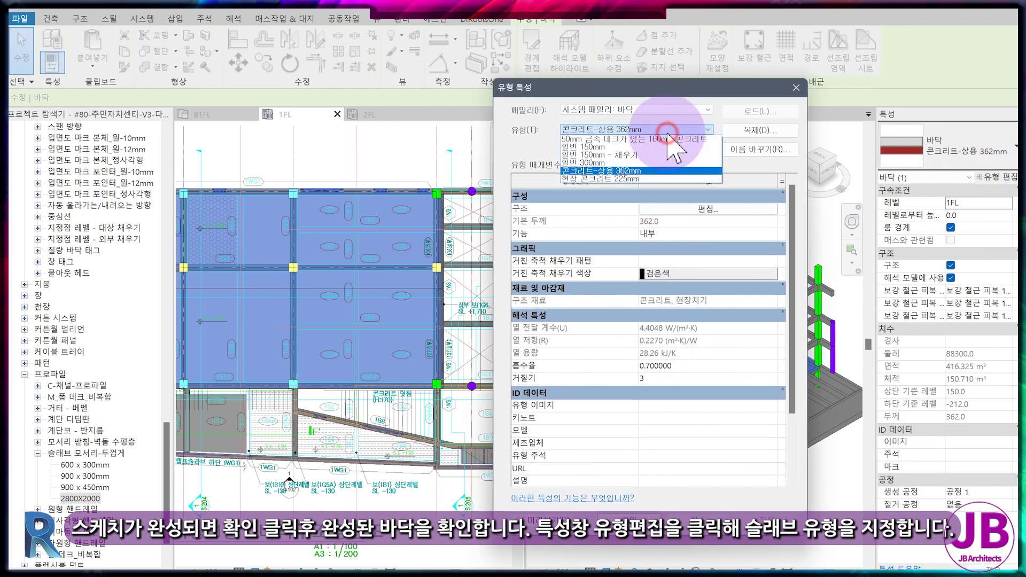
click(668, 147)
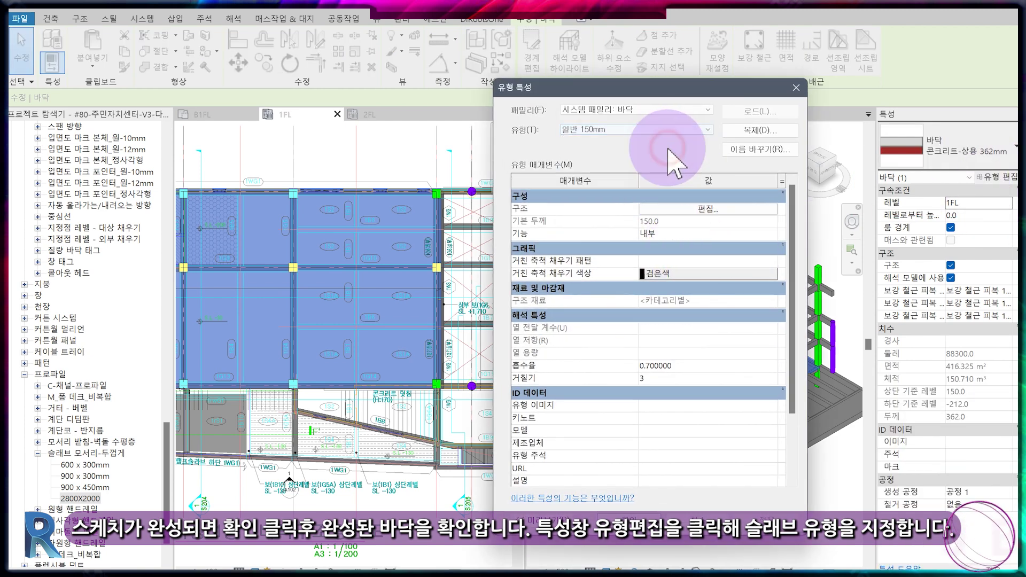
click(757, 152)
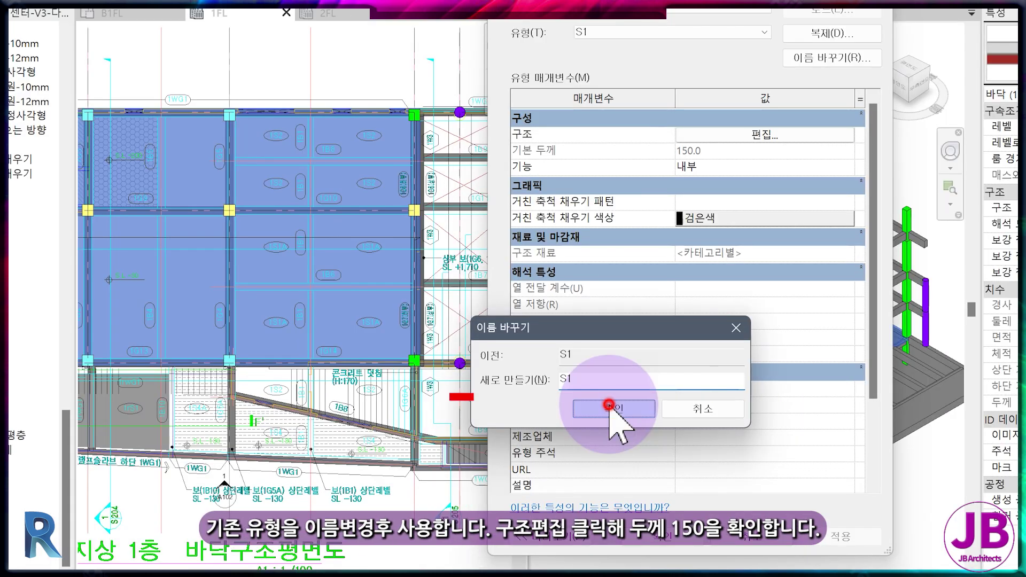
click(609, 404)
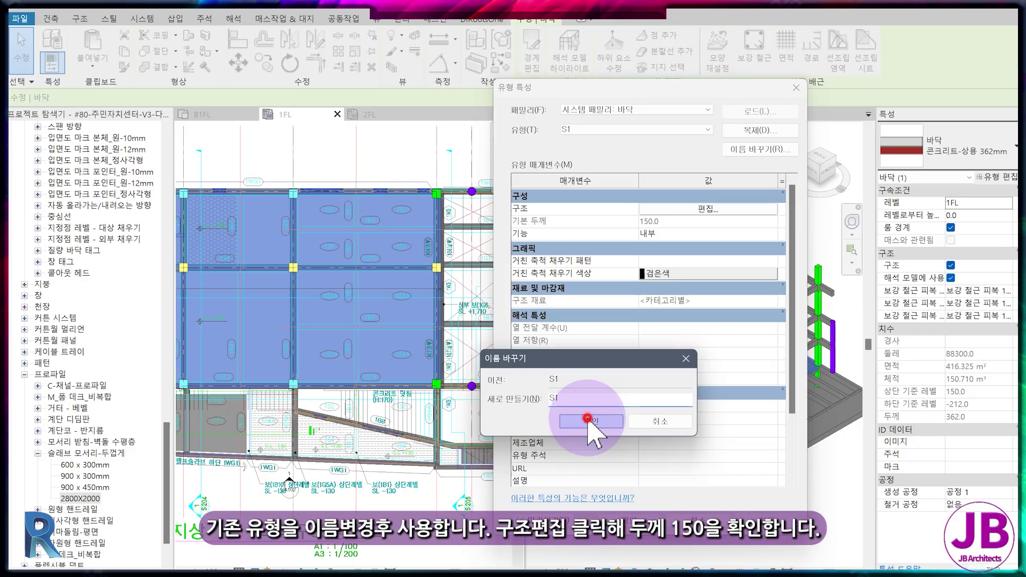
click(708, 209)
click(668, 382)
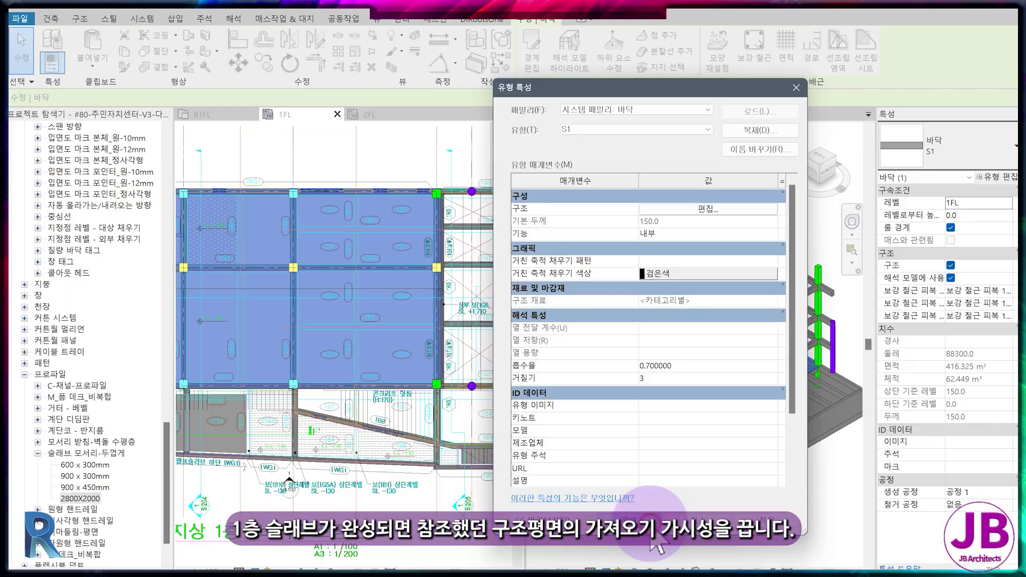
click(551, 559)
- Uncheck 1F.dwg under Imported Categories in the 1FL plan's view template
scroll(275, 355, up, 2)
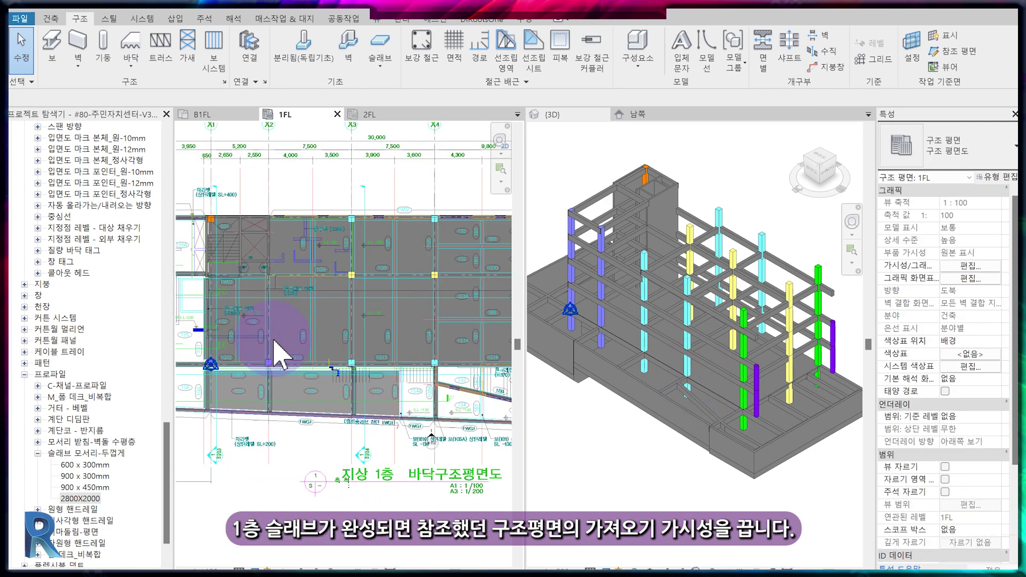
scroll(313, 394, up, 2)
scroll(314, 348, up, 2)
scroll(314, 348, up, 1)
scroll(952, 460, down, 3)
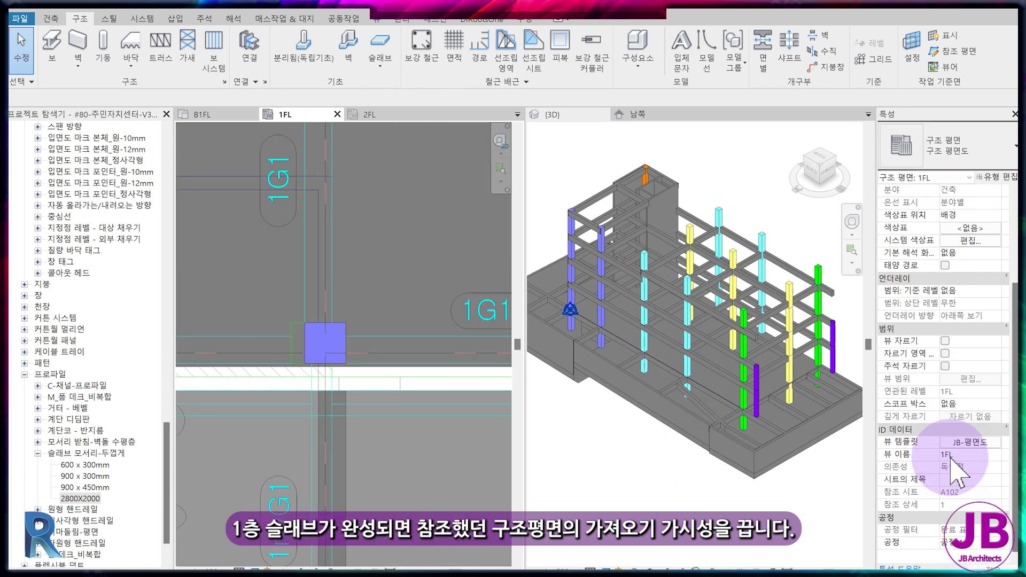
click(962, 449)
click(850, 301)
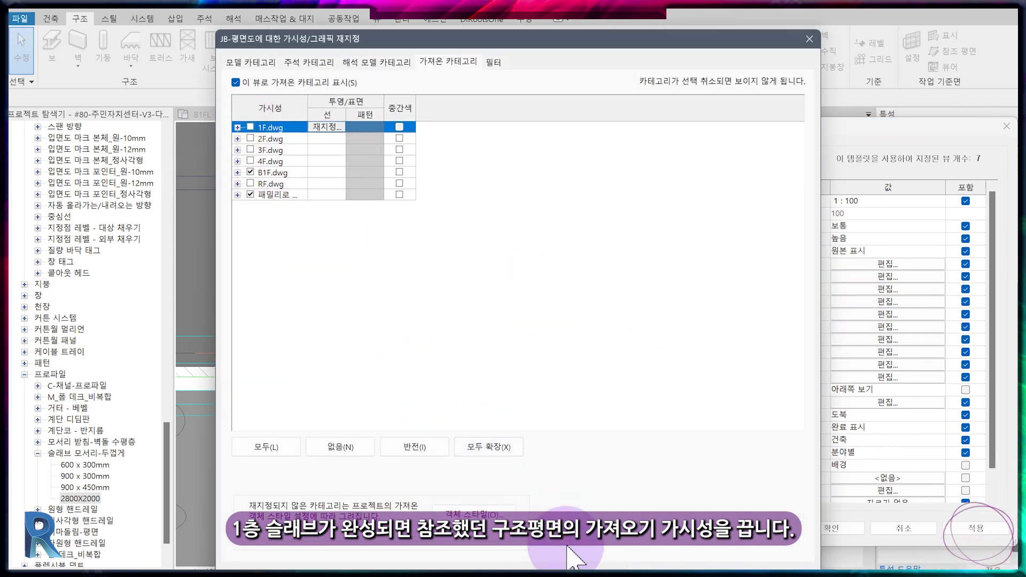
click(561, 551)
click(844, 528)
middle_drag(351, 371, 270, 360)
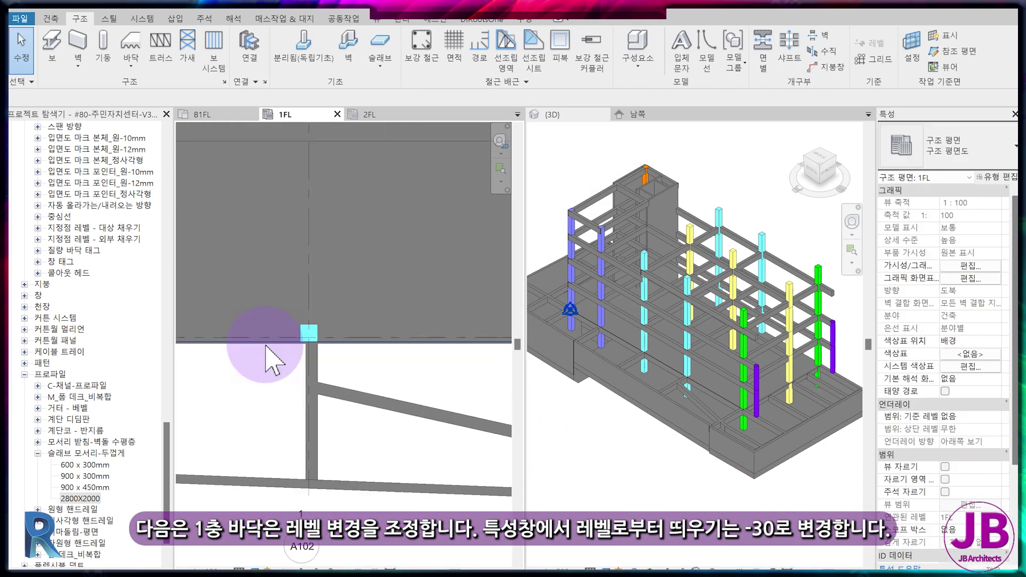
scroll(448, 327, up, 3)
- Give the 1FL floor slab a Height Offset From Level of -30
click(434, 301)
text(-30)
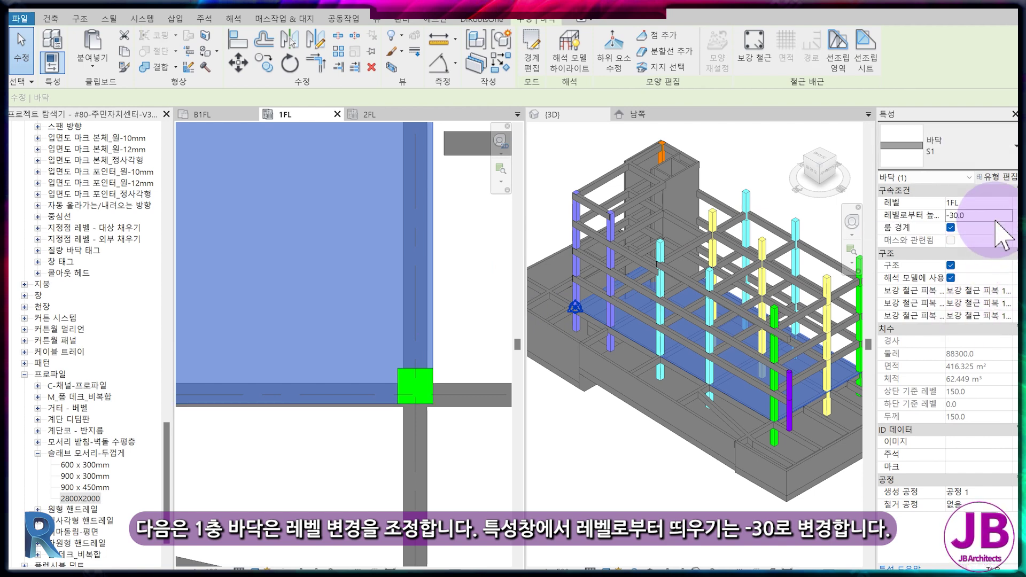
key(Return)
click(291, 247)
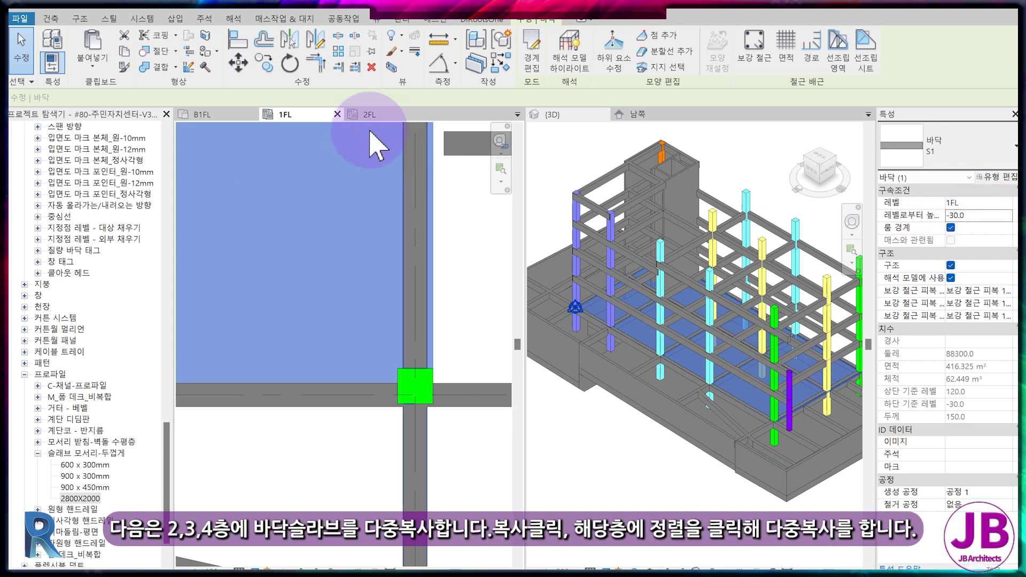
- Copy the slab and paste it aligned onto levels 2FL, 3FL and 4FL
click(124, 52)
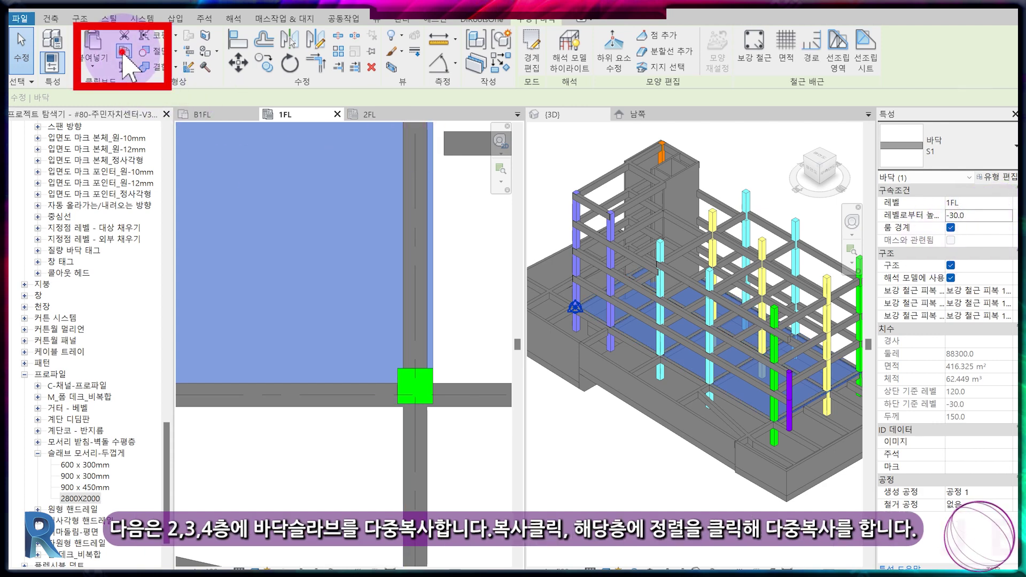
click(92, 61)
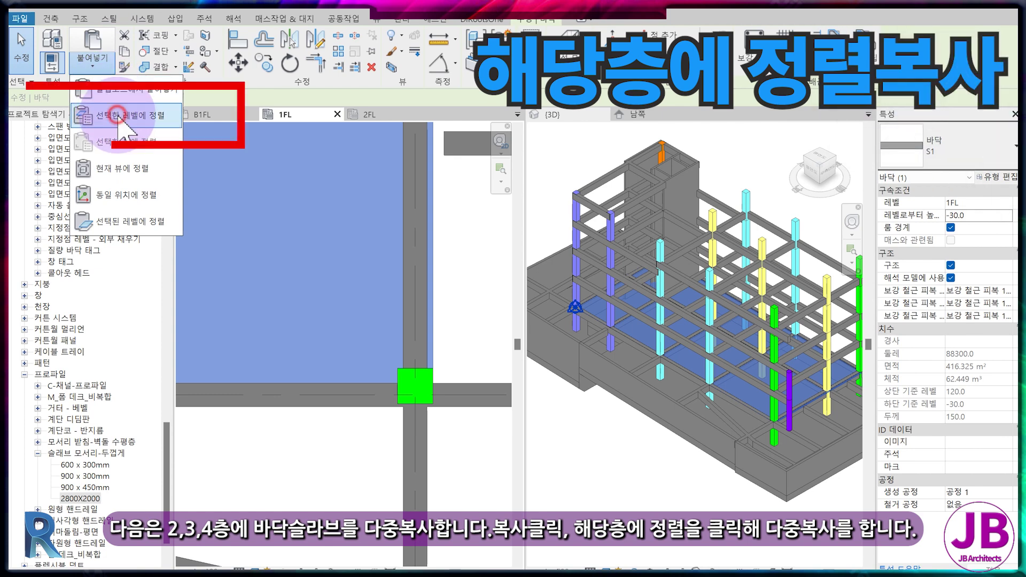
click(118, 117)
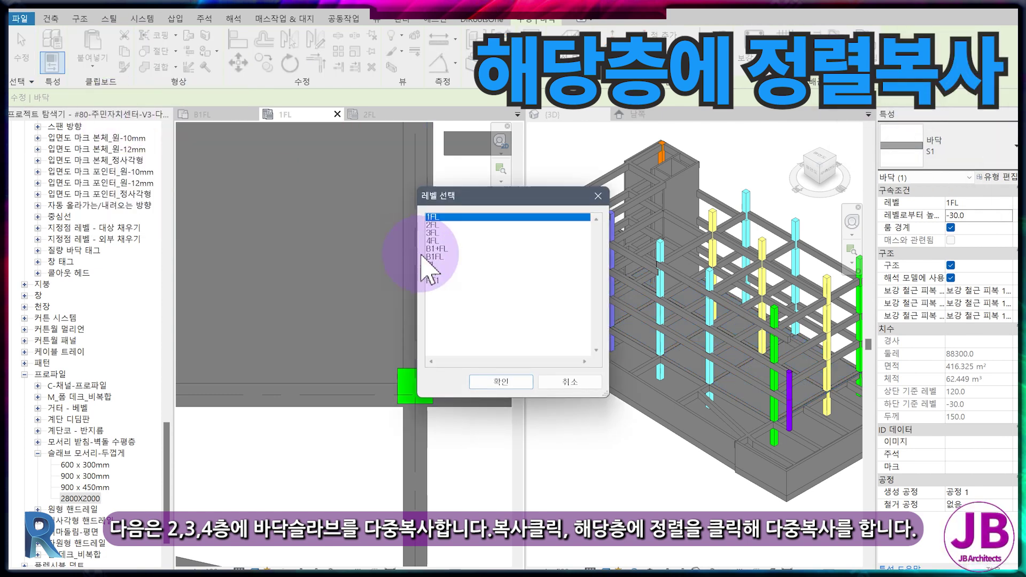
ctrl+click(441, 233)
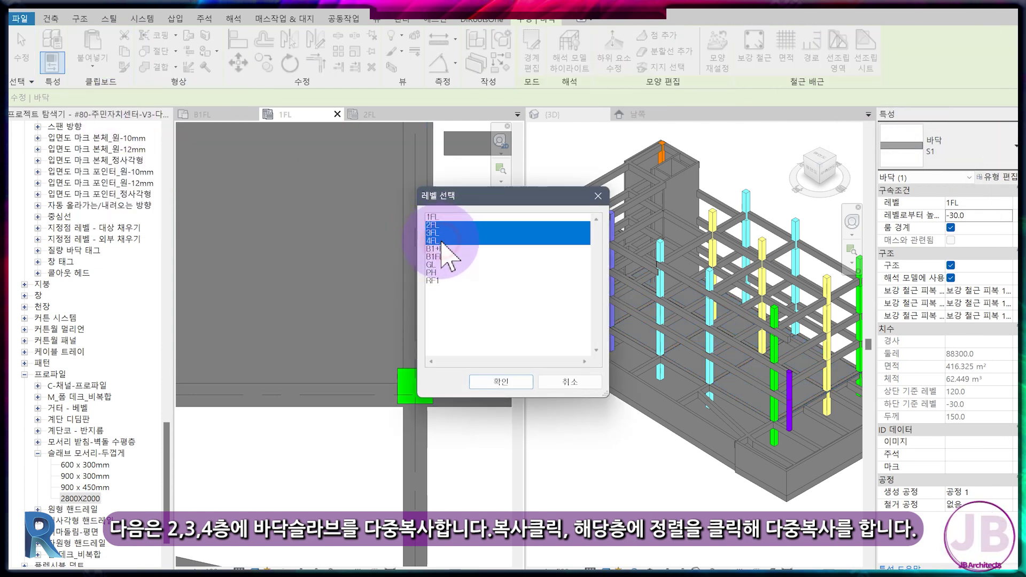
click(486, 381)
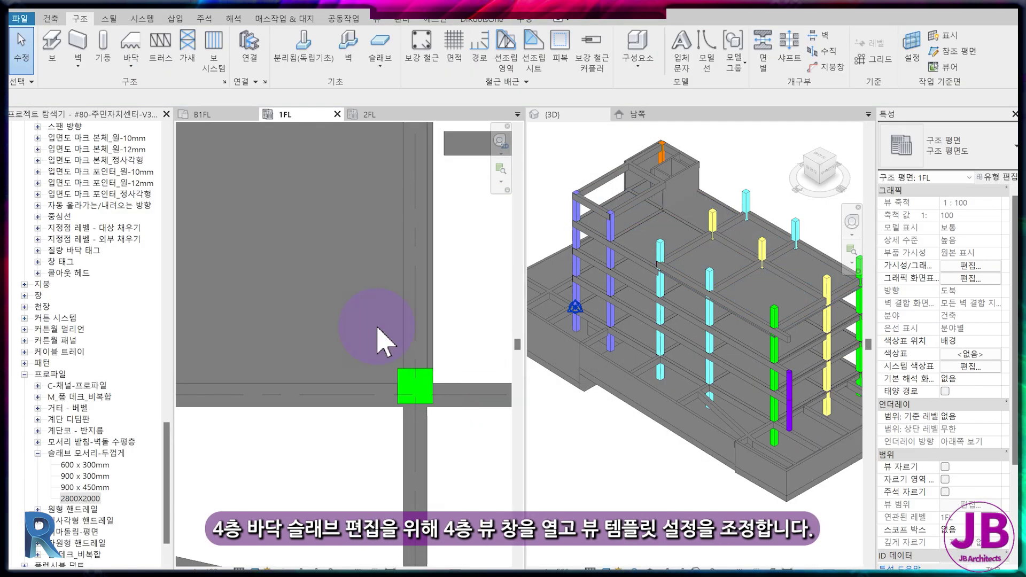
scroll(378, 332, down, 3)
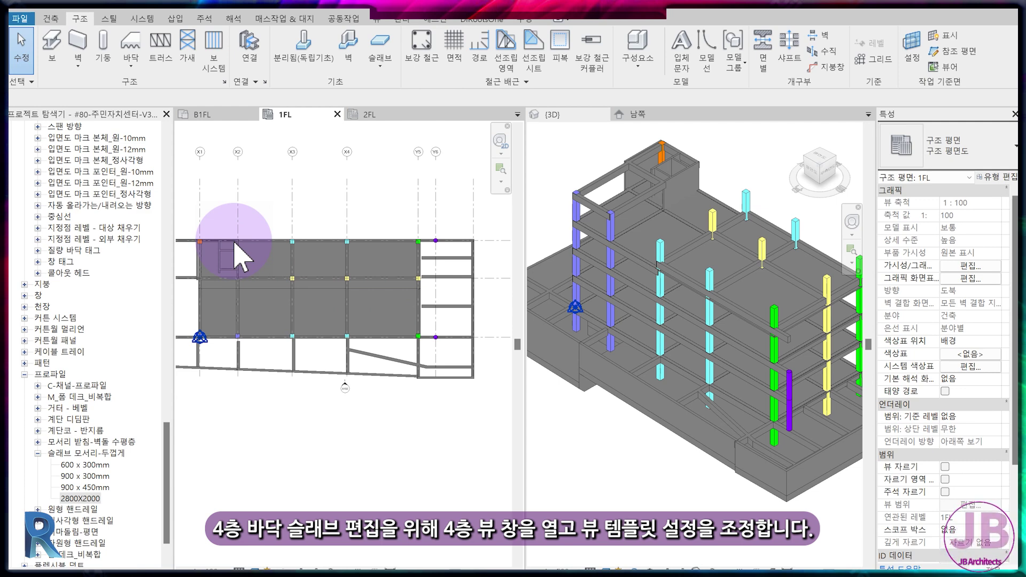
- Open the 4FL structural plan and assign it the JB-평면도 view template
scroll(110, 218, up, 10)
click(54, 150)
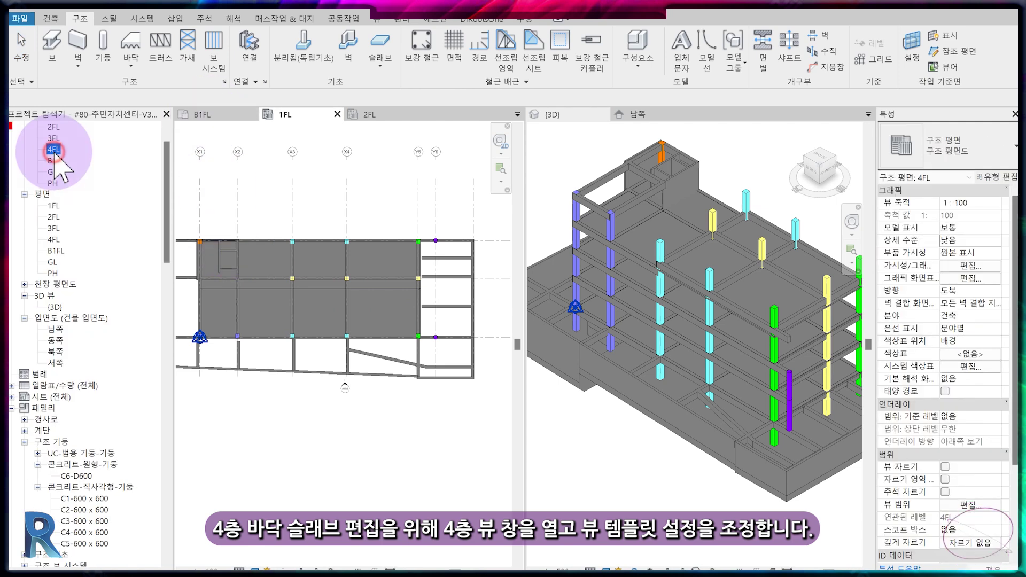
double_click(53, 150)
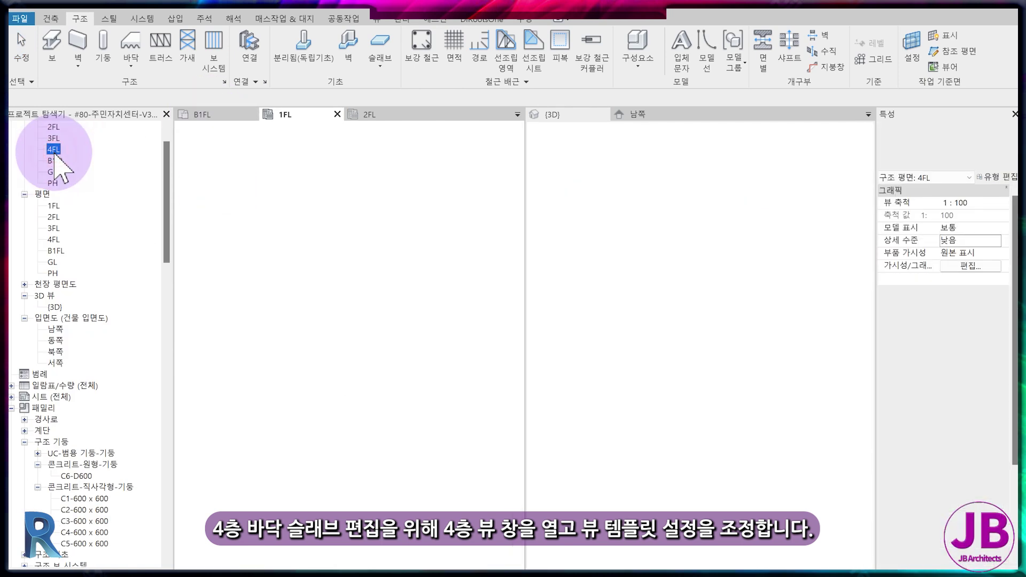
scroll(961, 511, down, 5)
click(970, 442)
key(Return)
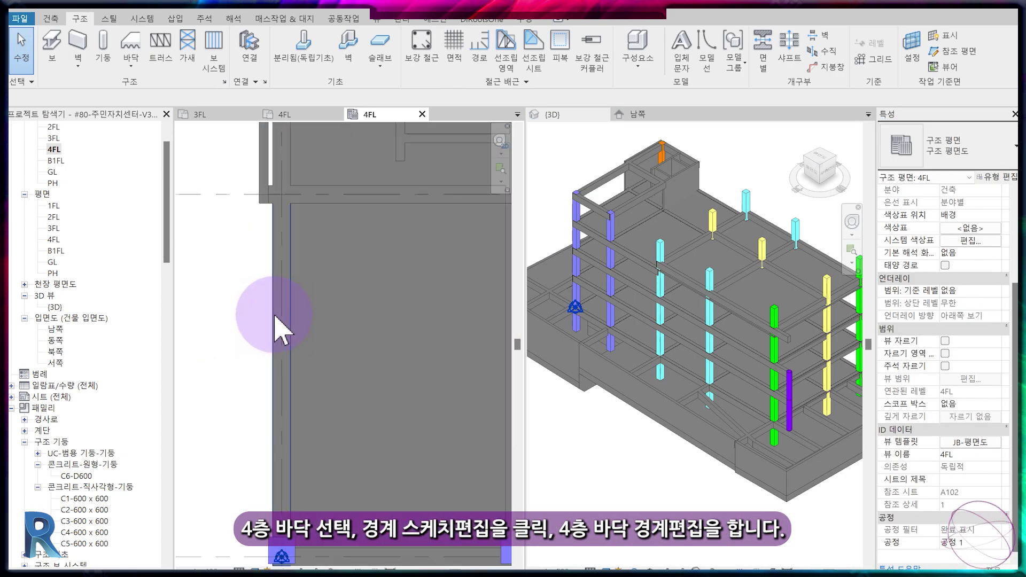
scroll(412, 348, down, 3)
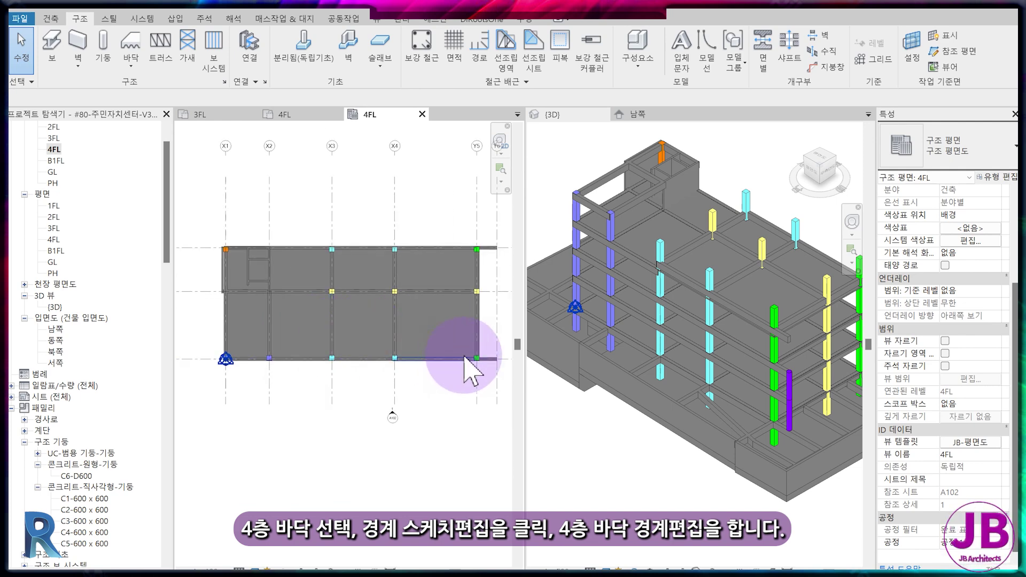
scroll(464, 358, up, 5)
- Align the 4FL slab boundary edge to the grid, keeping only the left bays (178.815 m²)
click(428, 285)
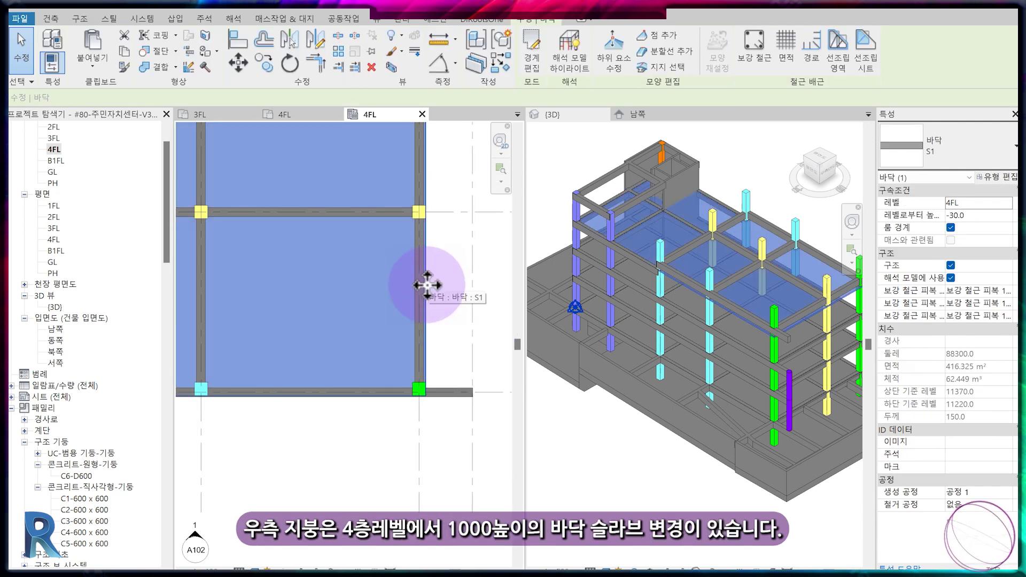
click(533, 63)
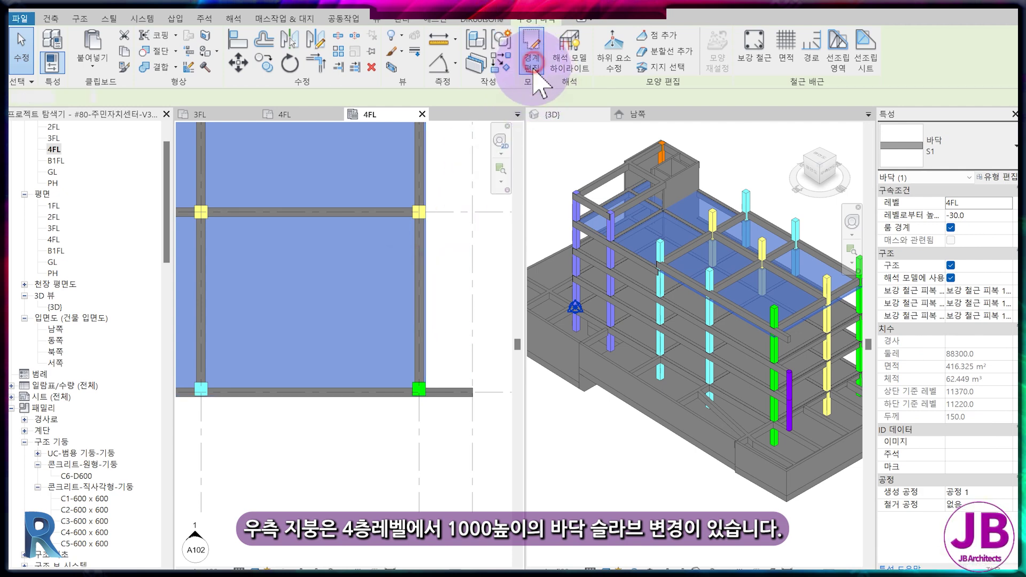
scroll(458, 298, down, 3)
scroll(369, 298, down, 3)
scroll(355, 305, up, 3)
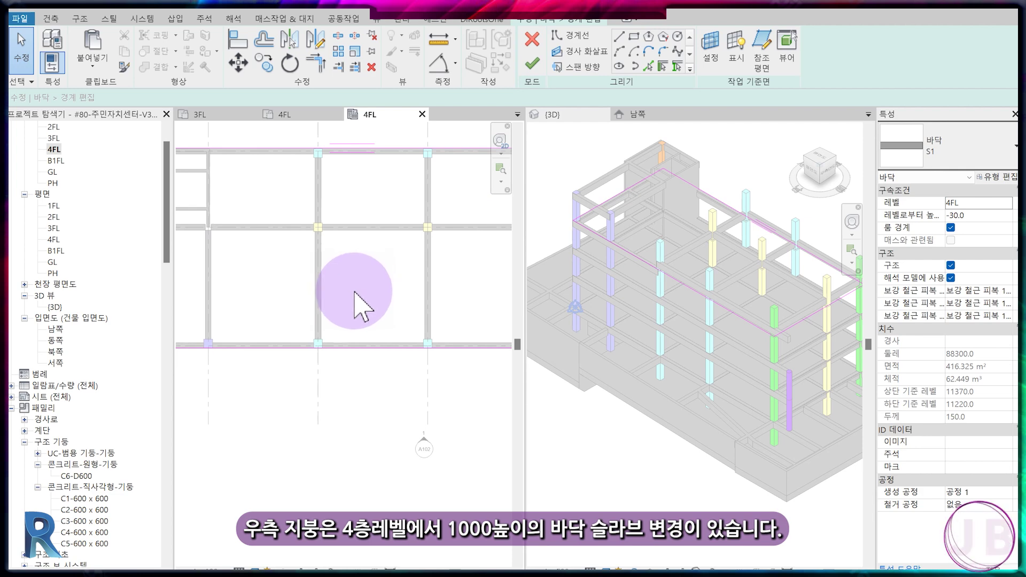
key(a)
key(l)
scroll(375, 289, down, 2)
click(464, 257)
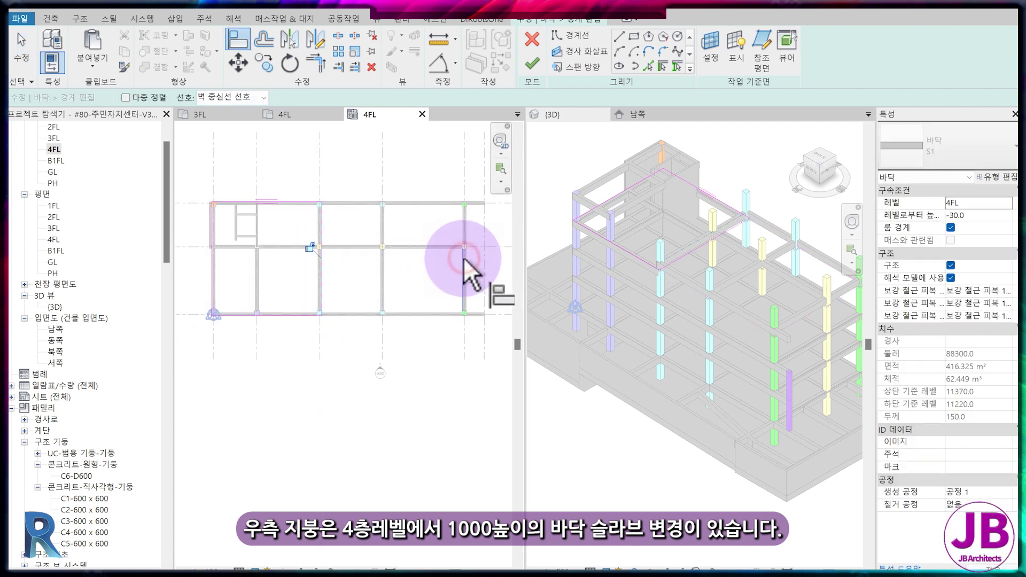
click(532, 63)
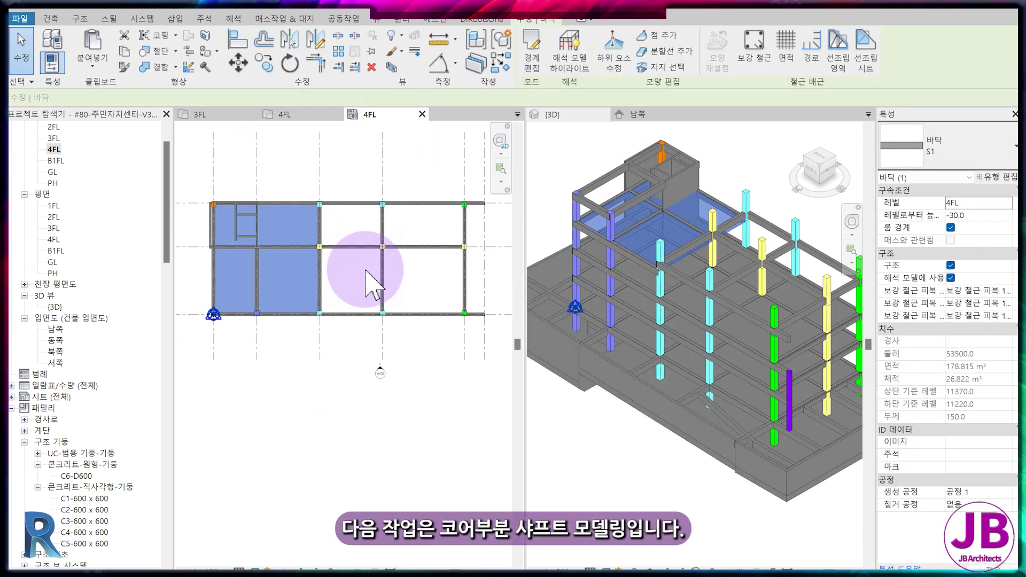
click(366, 271)
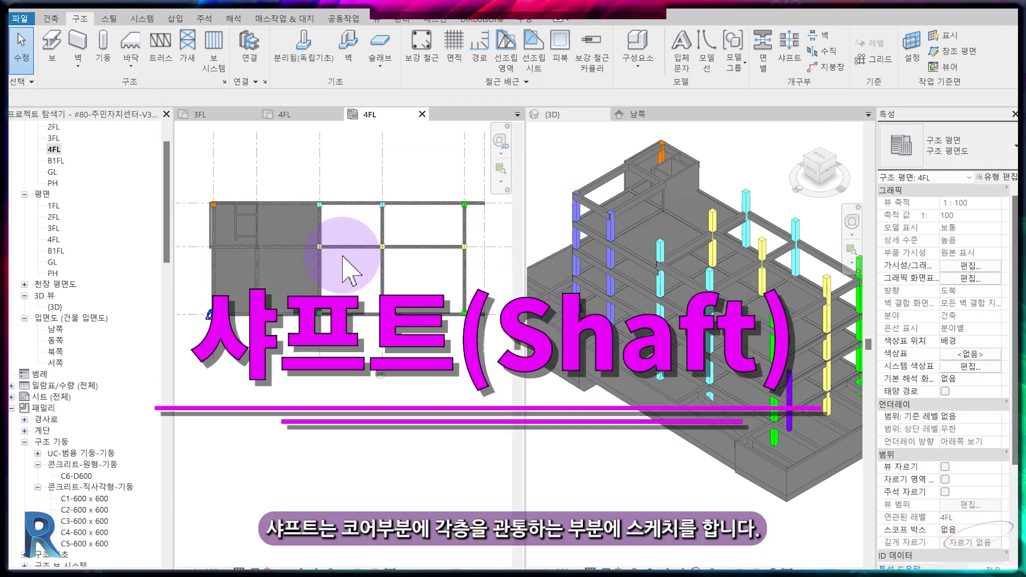
- Switch to the B1FL plan and bring the SS1 core area into view
click(517, 115)
click(548, 201)
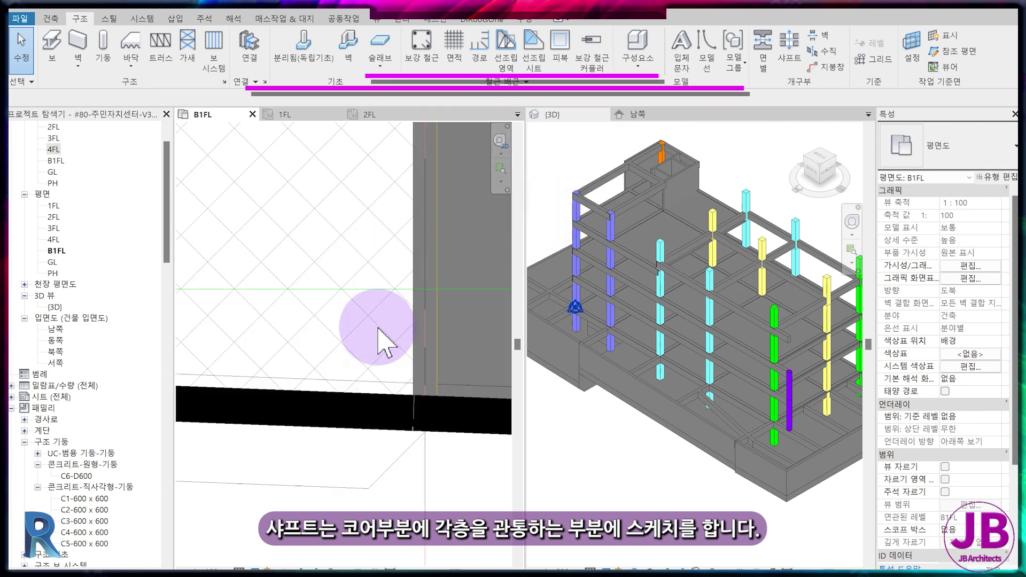
scroll(386, 315, down, 5)
middle_drag(412, 252, 373, 428)
scroll(327, 401, up, 3)
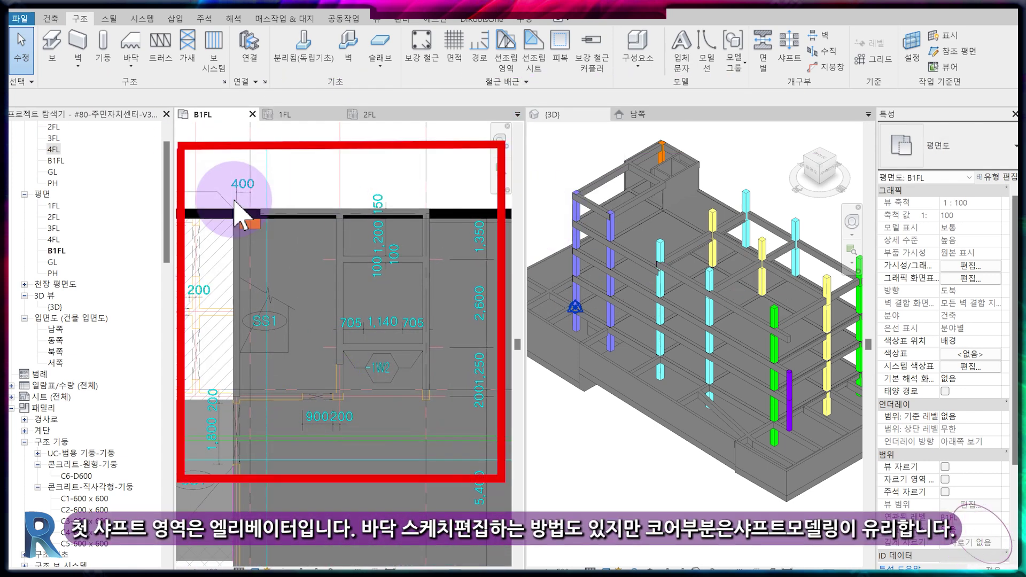
- Sketch a rectangular elevator shaft opening in the core and finish the sketch
click(50, 19)
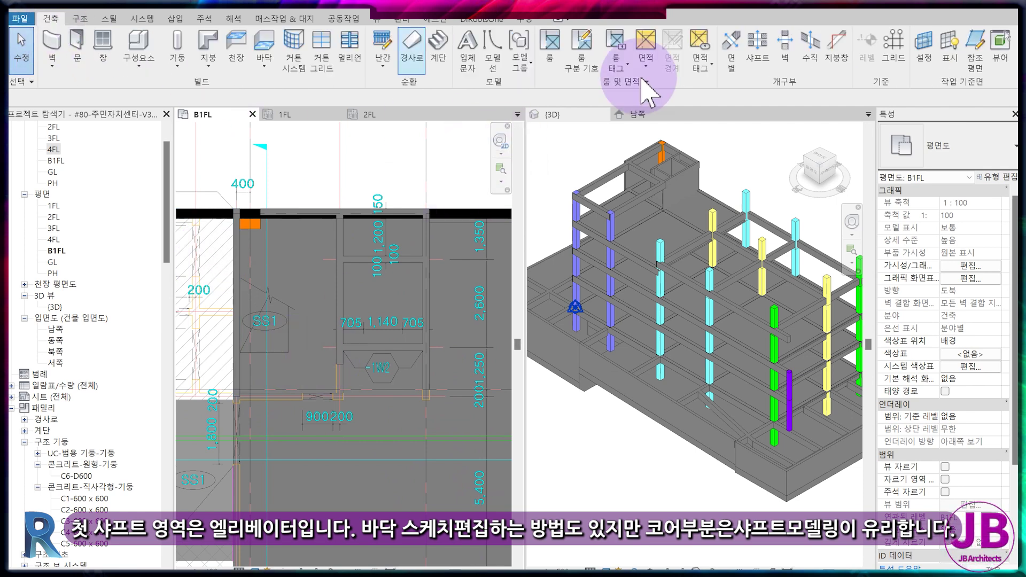
click(759, 51)
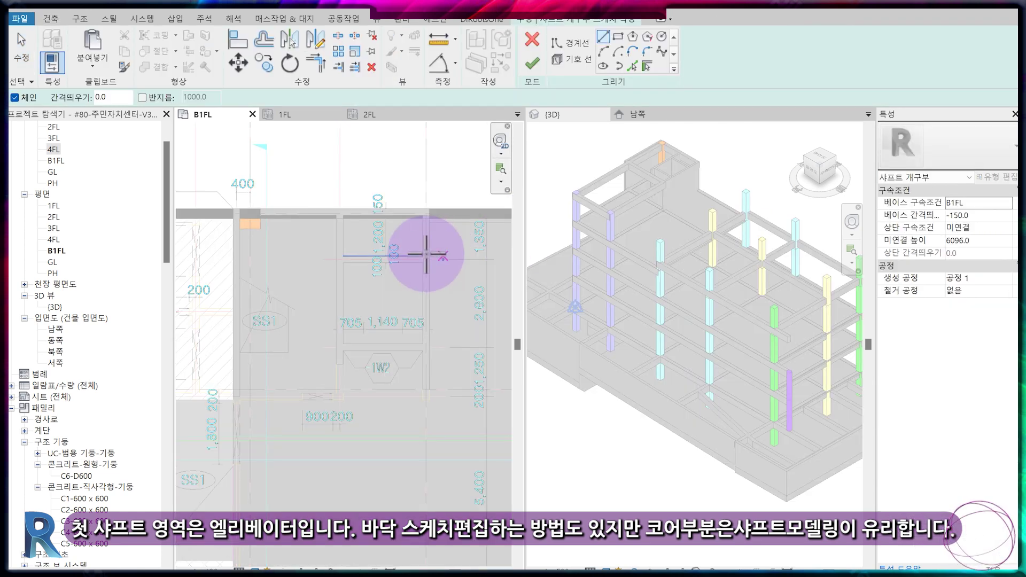
click(618, 39)
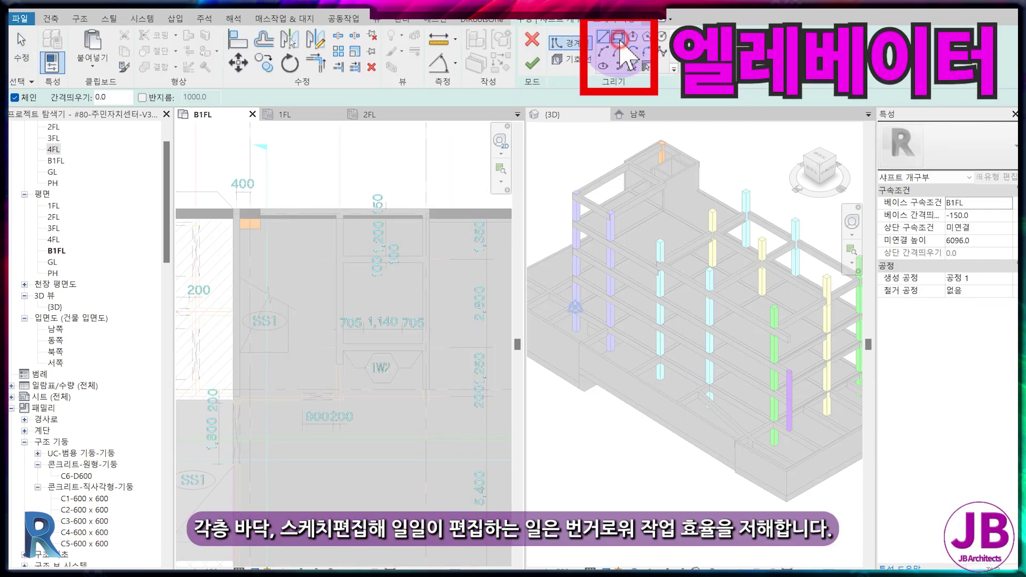
scroll(355, 270, up, 3)
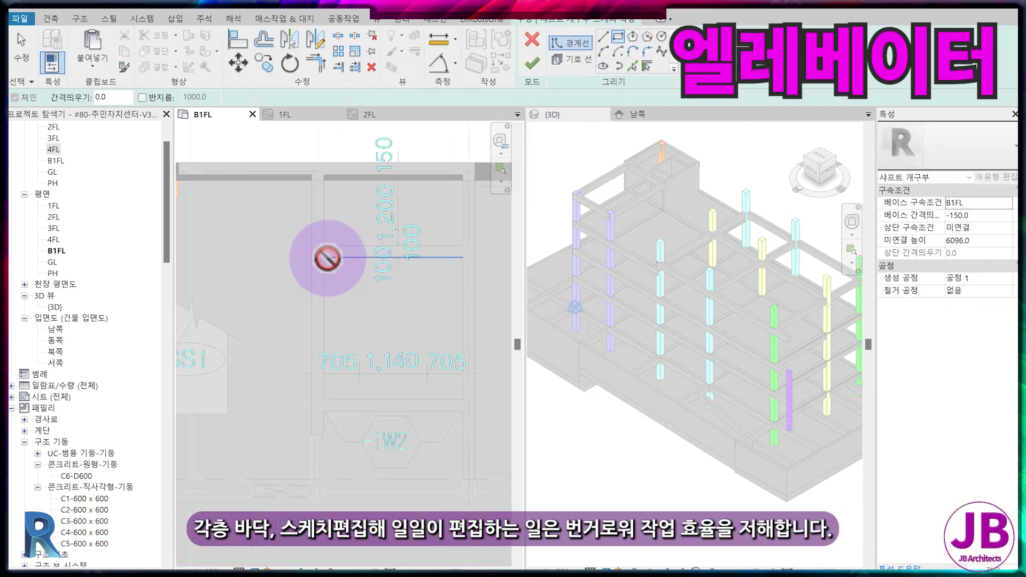
click(324, 258)
click(463, 399)
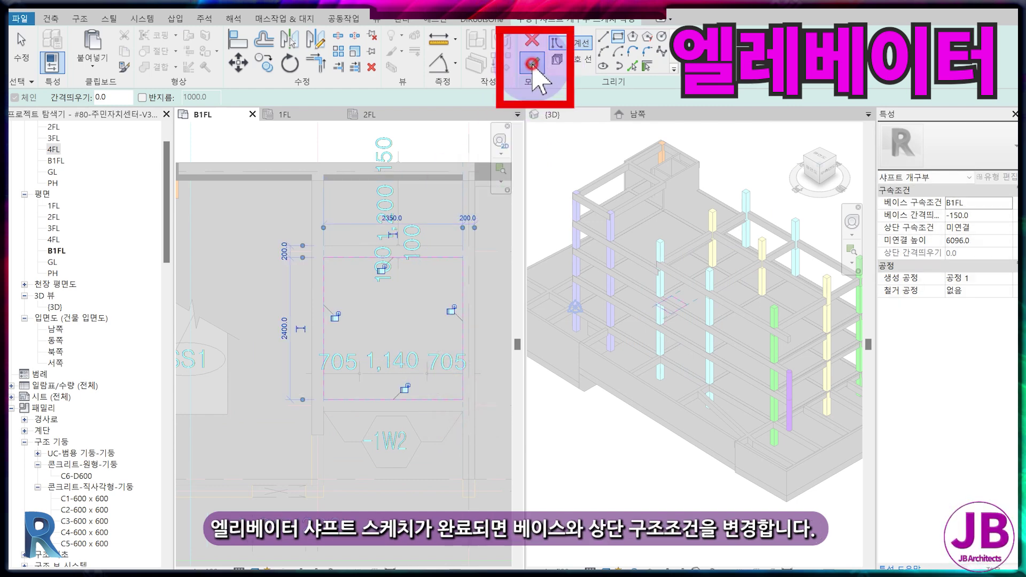
click(533, 67)
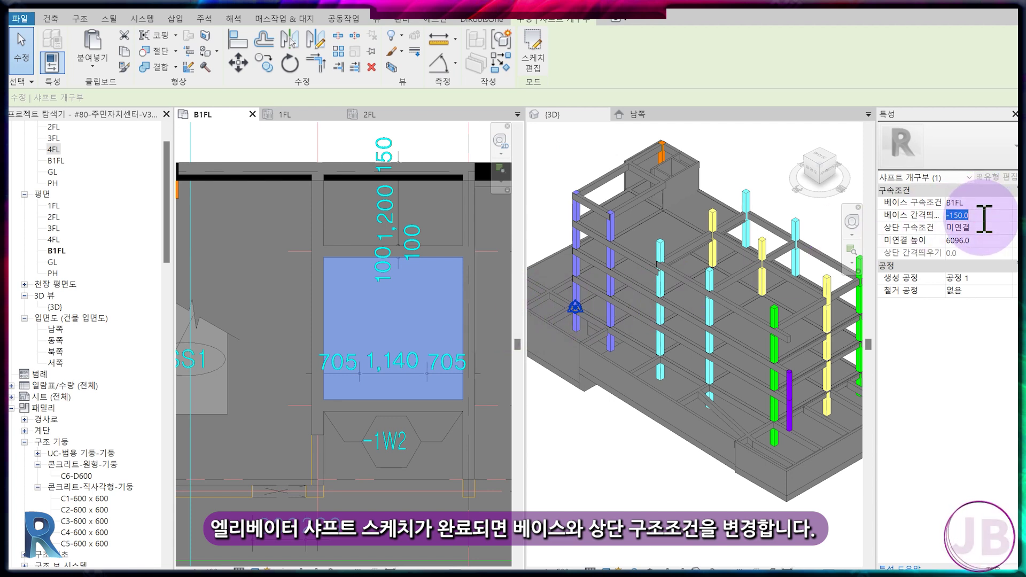
- Set the elevator shaft's Base Offset to -1000 and Top Constraint to Up to level: PH
text(-100)
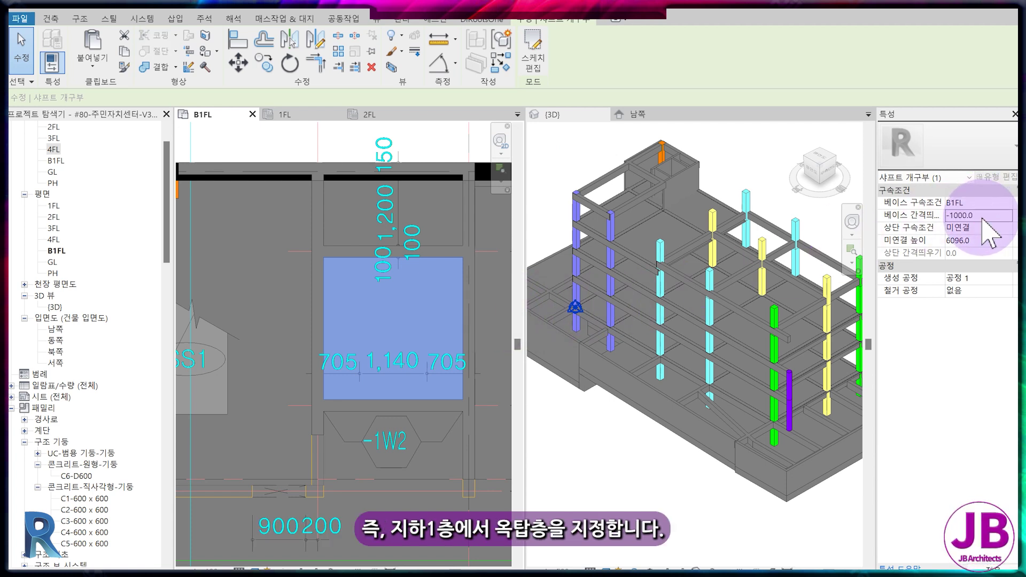
click(1007, 228)
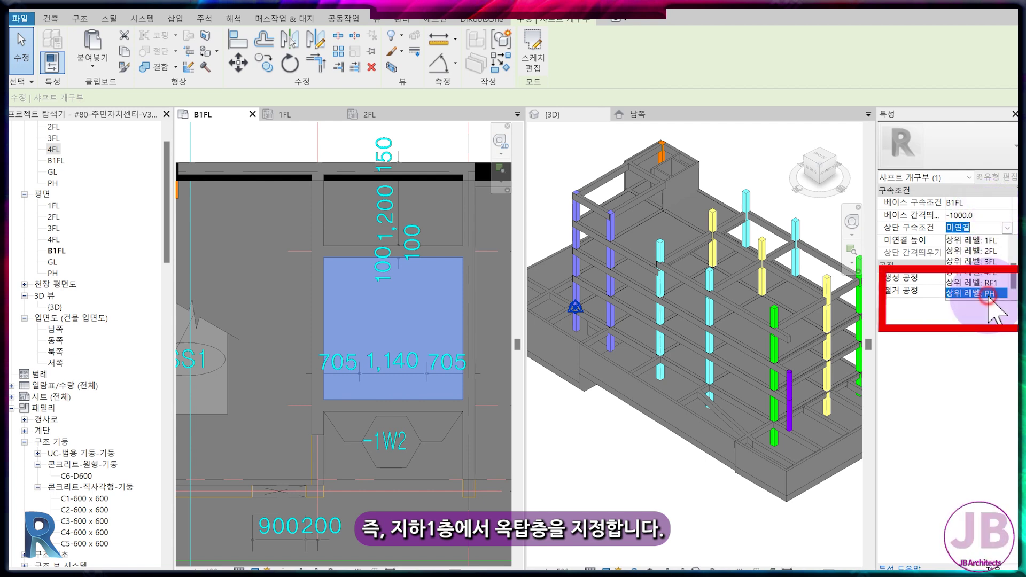
click(989, 294)
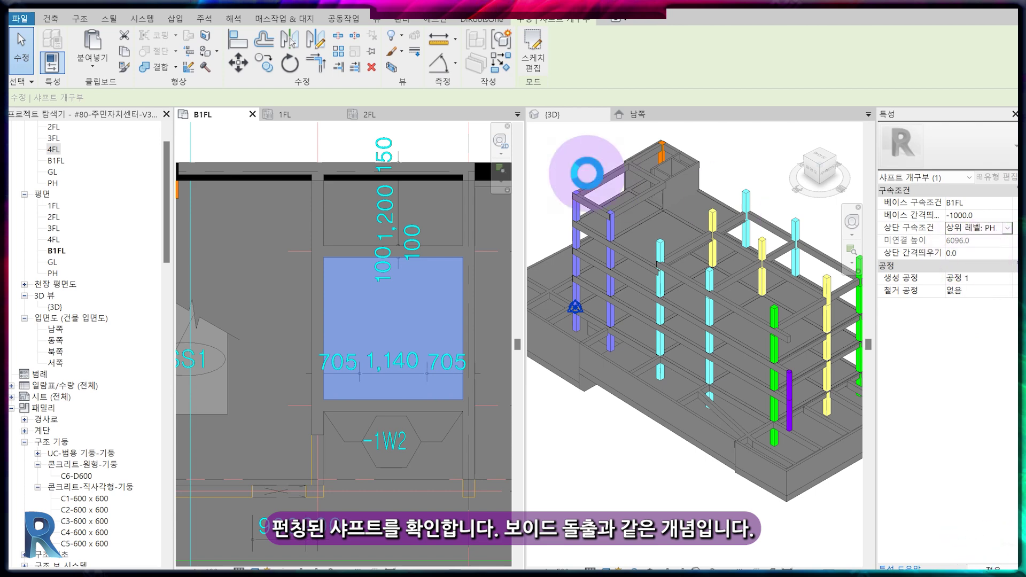
key(Escape)
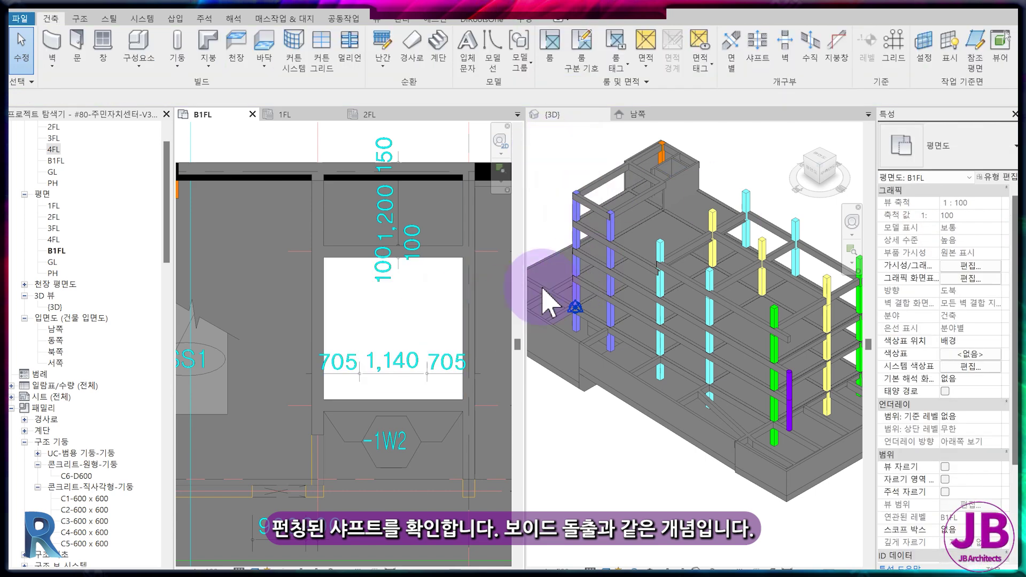
- Start a new shaft opening with a rectangular outline around the SS1 stairwell
scroll(615, 283, down, 3)
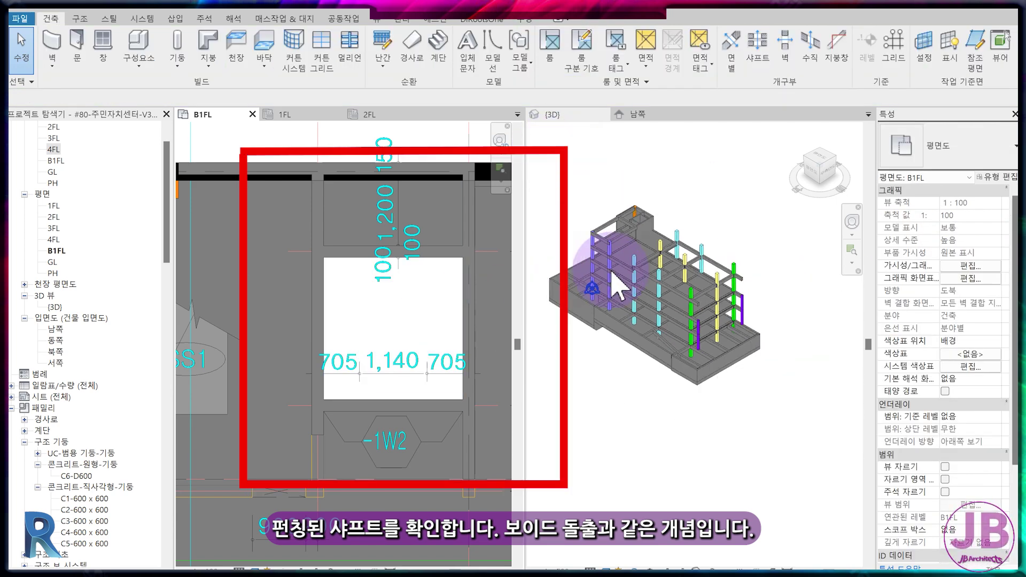
scroll(613, 273, up, 2)
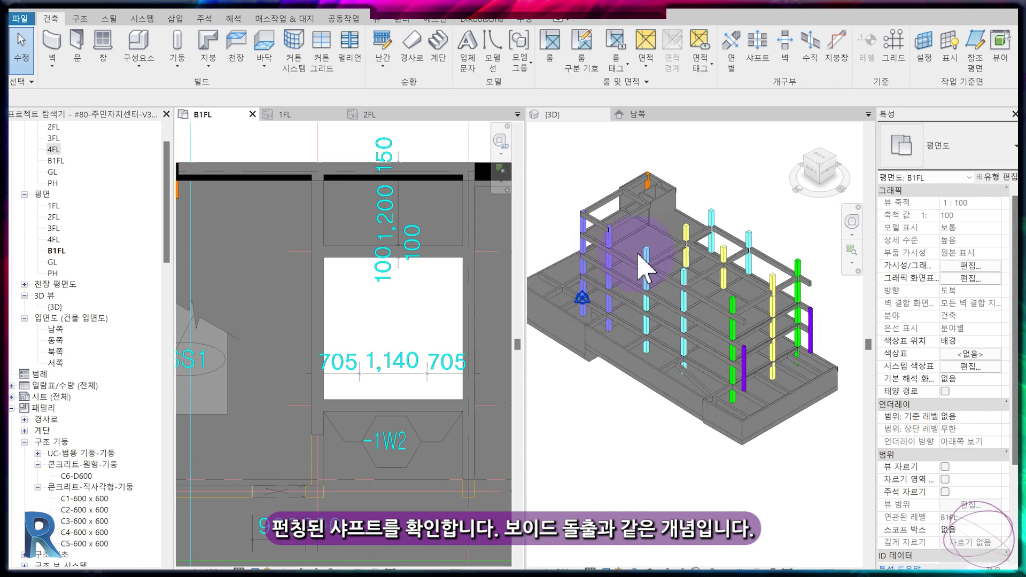
scroll(414, 423, down, 2)
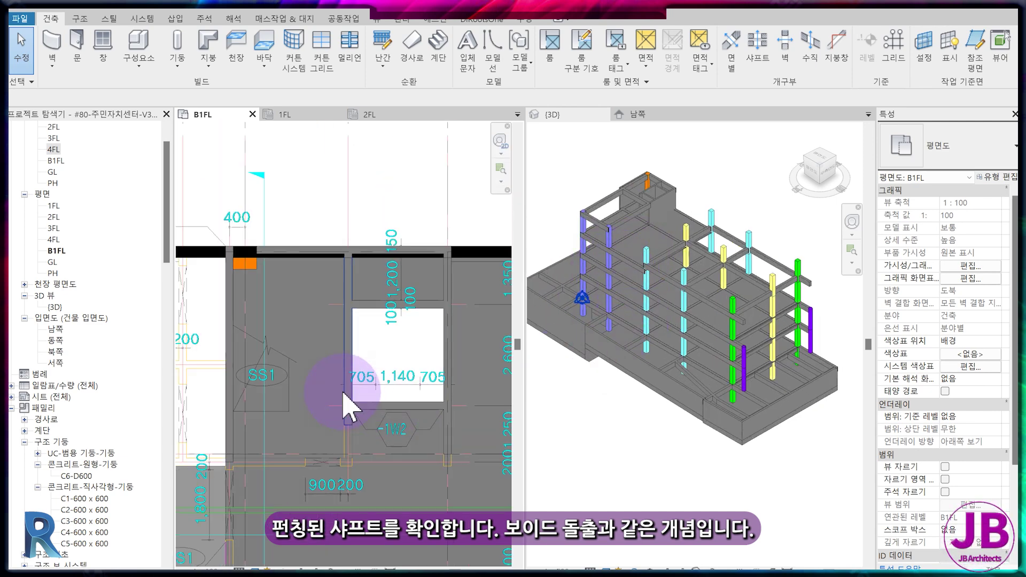
scroll(348, 408, down, 2)
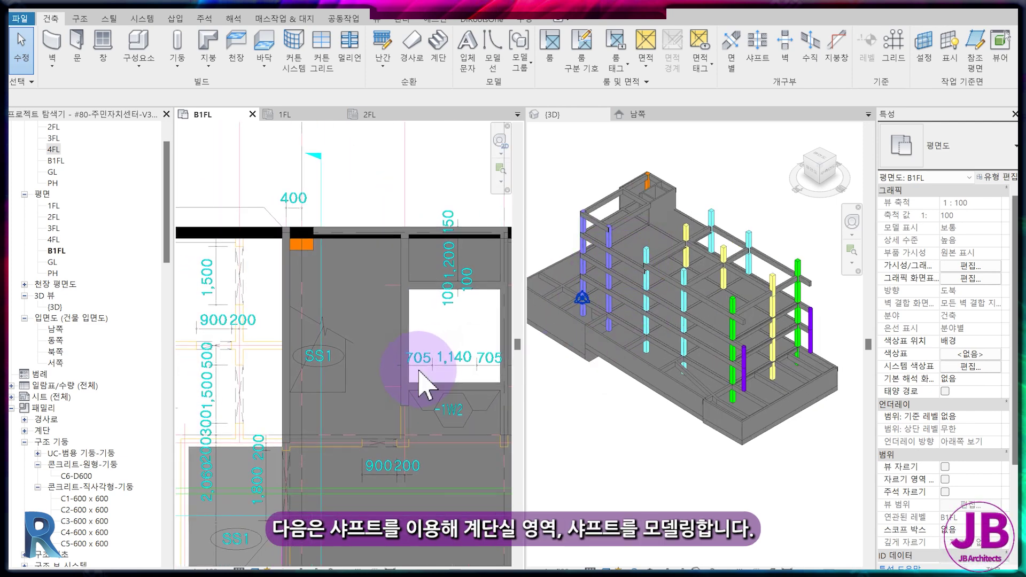
click(766, 43)
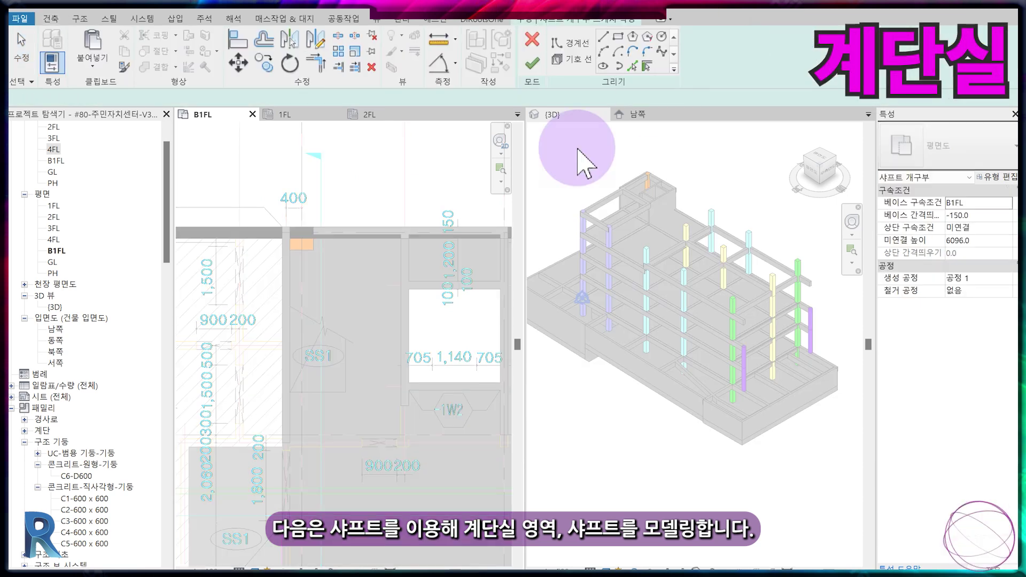
click(617, 36)
click(290, 239)
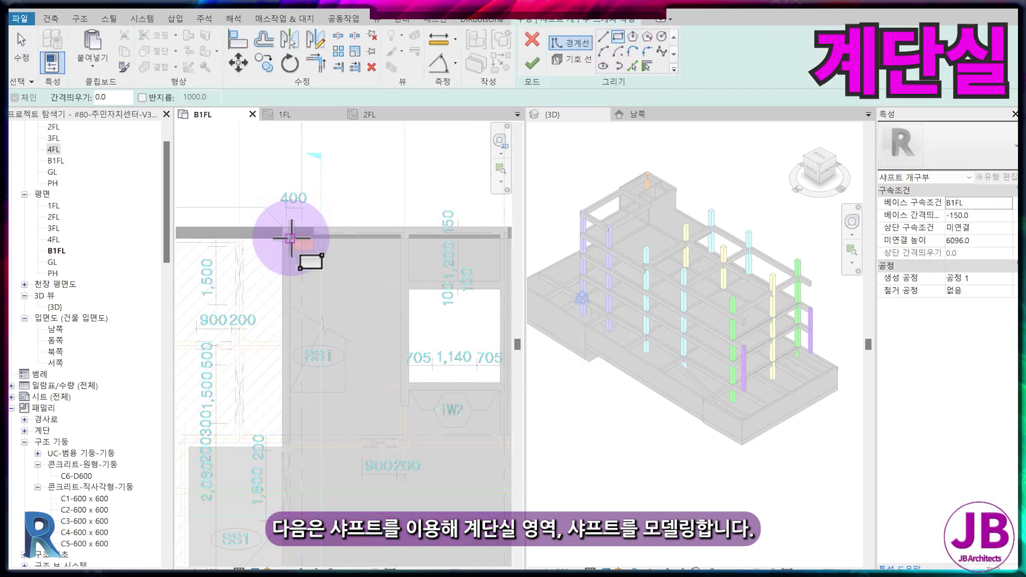
click(401, 391)
scroll(315, 410, up, 2)
scroll(318, 409, up, 2)
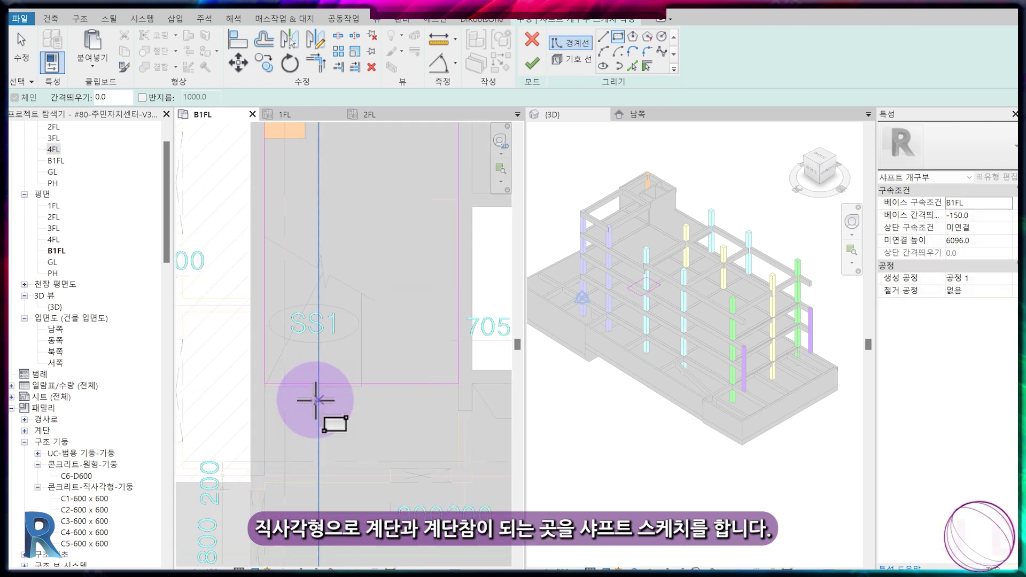
- Align the outline's bottom edge to the wall, add boundary lines, trim corners, and finish
key(a)
key(l)
scroll(299, 389, up, 2)
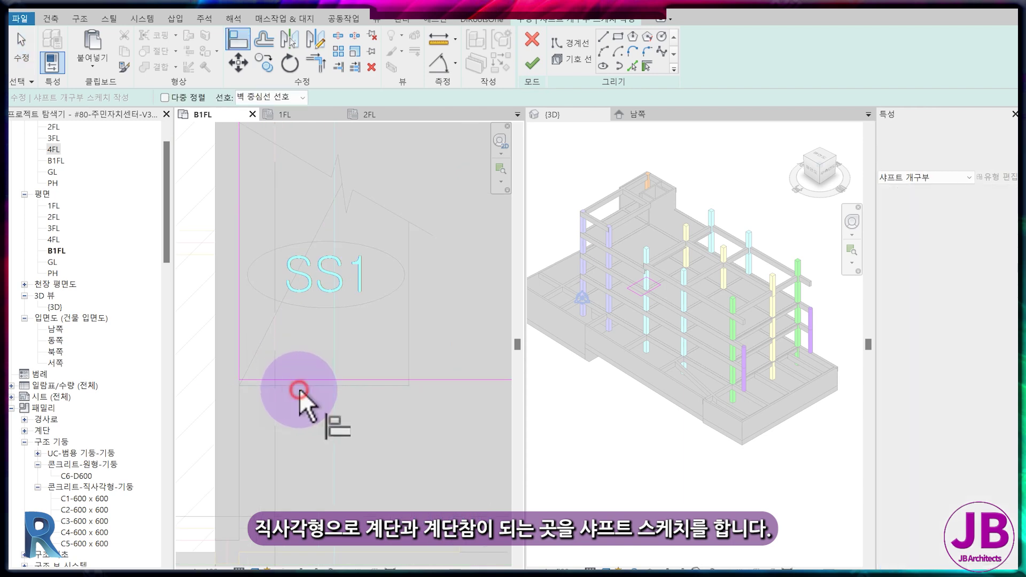
click(299, 389)
scroll(307, 417, down, 2)
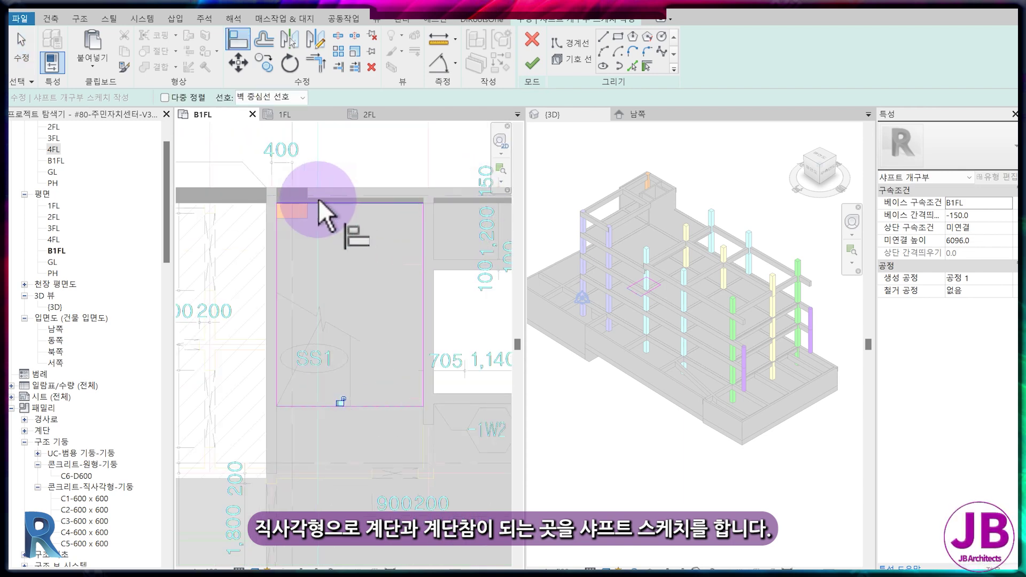
scroll(319, 198, up, 2)
click(603, 37)
scroll(302, 206, up, 1)
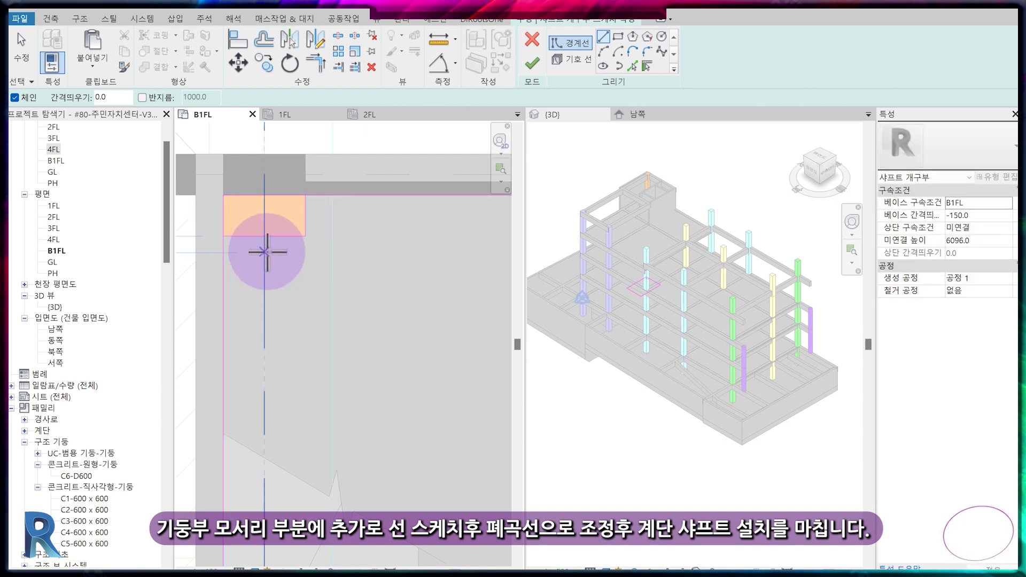
key(t)
key(r)
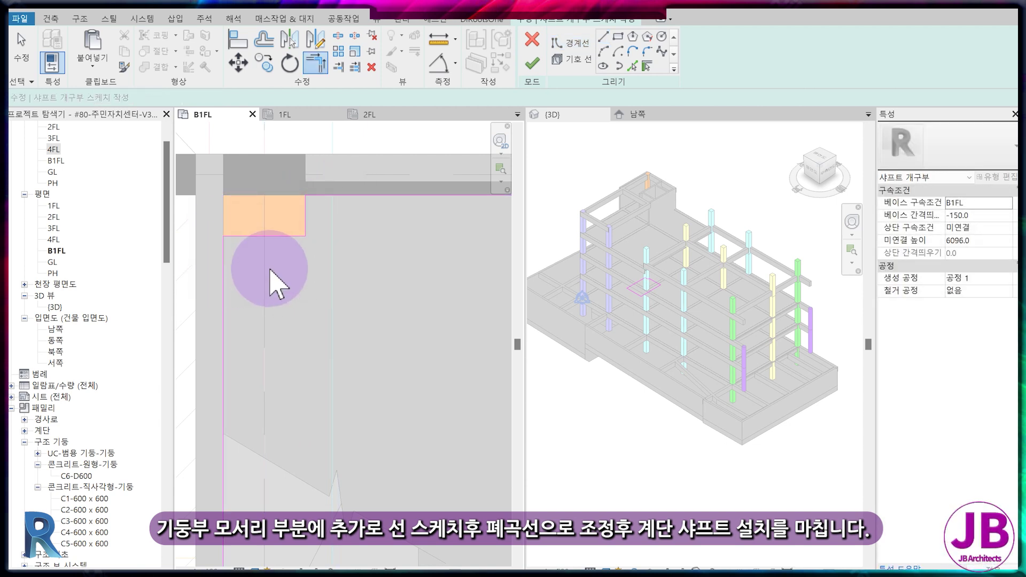
scroll(273, 284, down, 2)
click(529, 64)
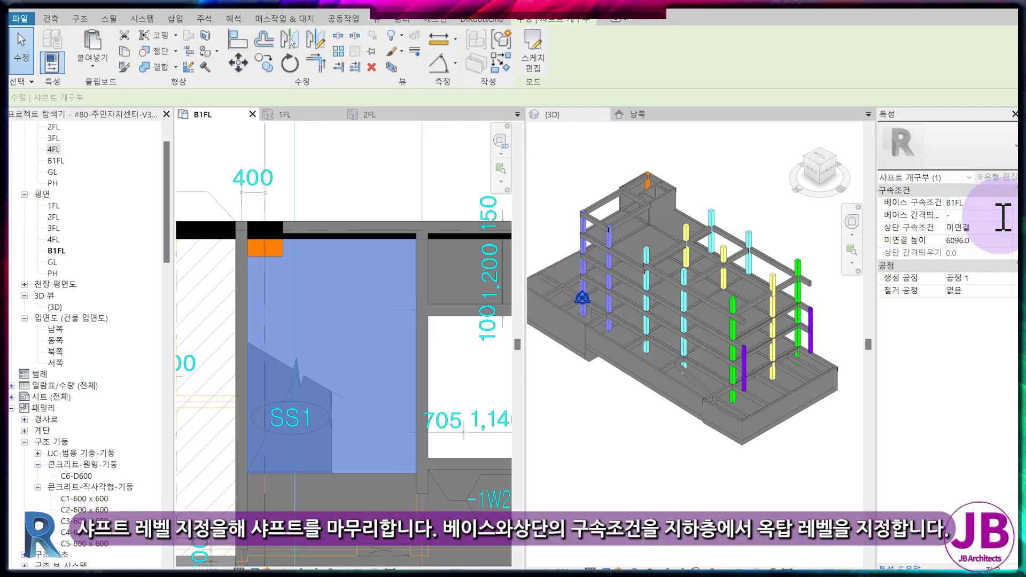
text(60.0)
- Set the stair shaft's Top Constraint to Up to level: PH and inspect it in 3D
click(1007, 228)
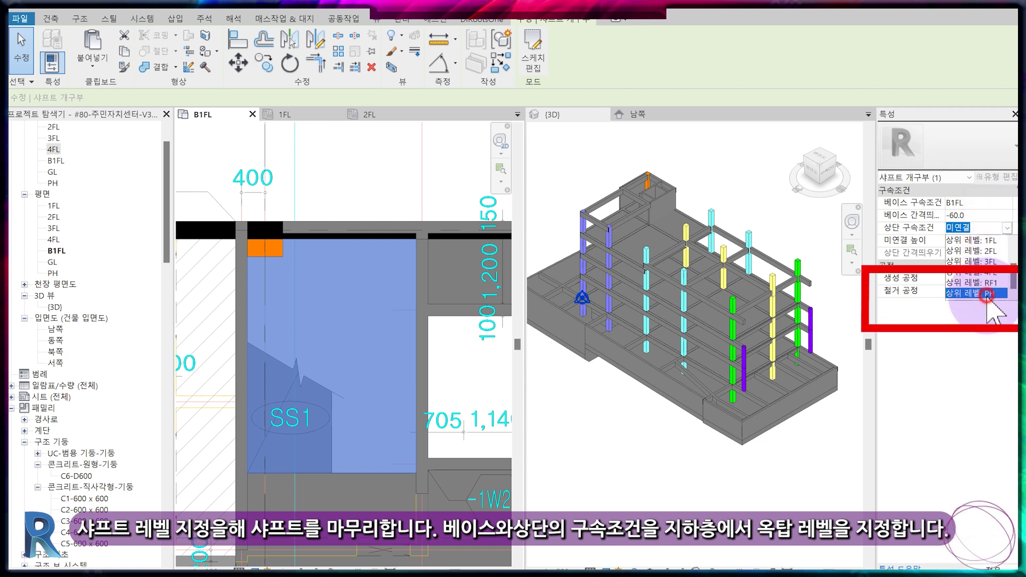
click(988, 294)
click(427, 286)
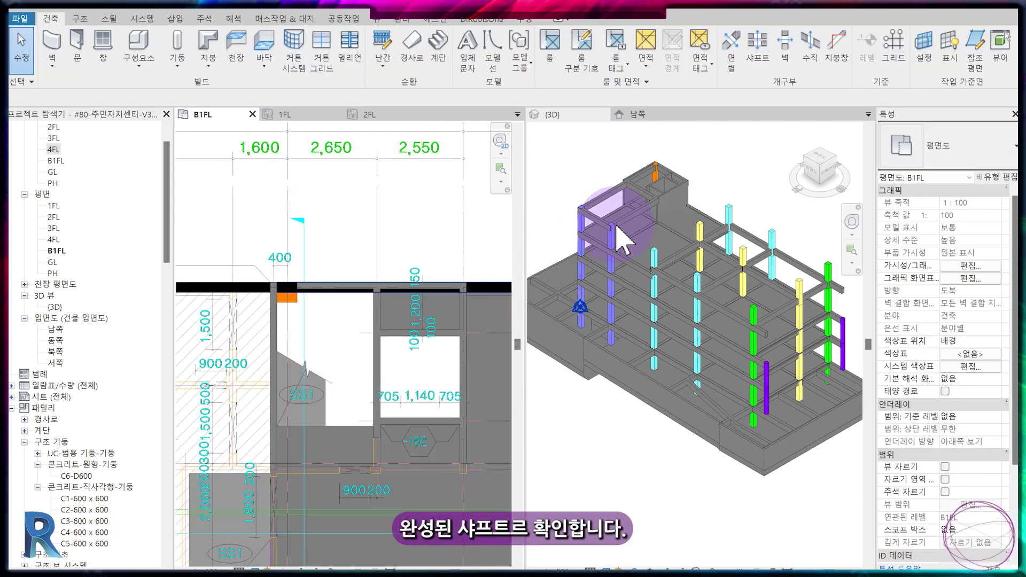
scroll(609, 230, up, 5)
mouse_move(685, 235)
shift+middle_down()
mouse_move(729, 309)
mouse_move(695, 319)
shift+middle_up()
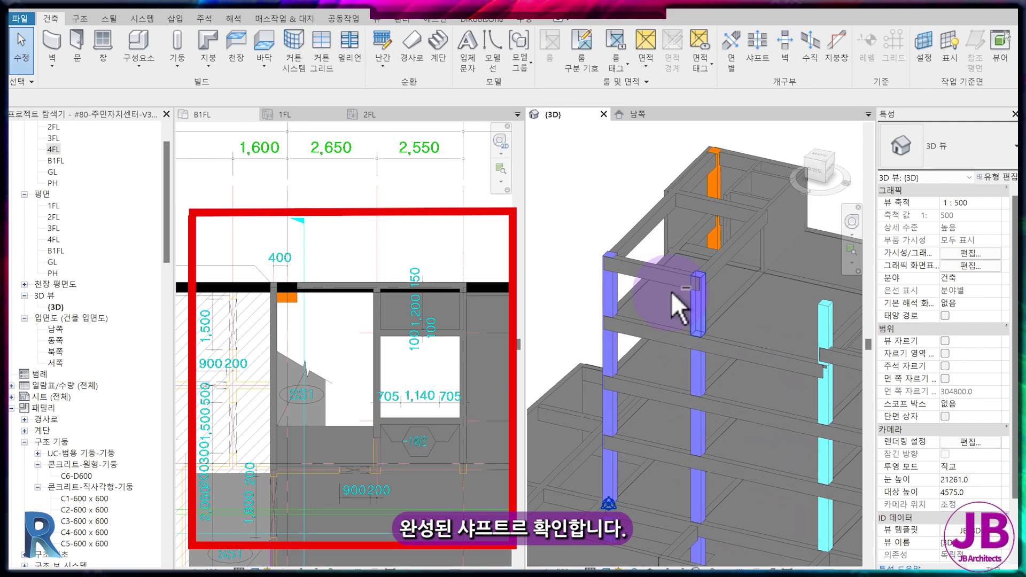
- Enable the 3D view's Section Box and lower its top to cut off upper floors
scroll(677, 298, down, 5)
shift+middle_drag(710, 339, 653, 360)
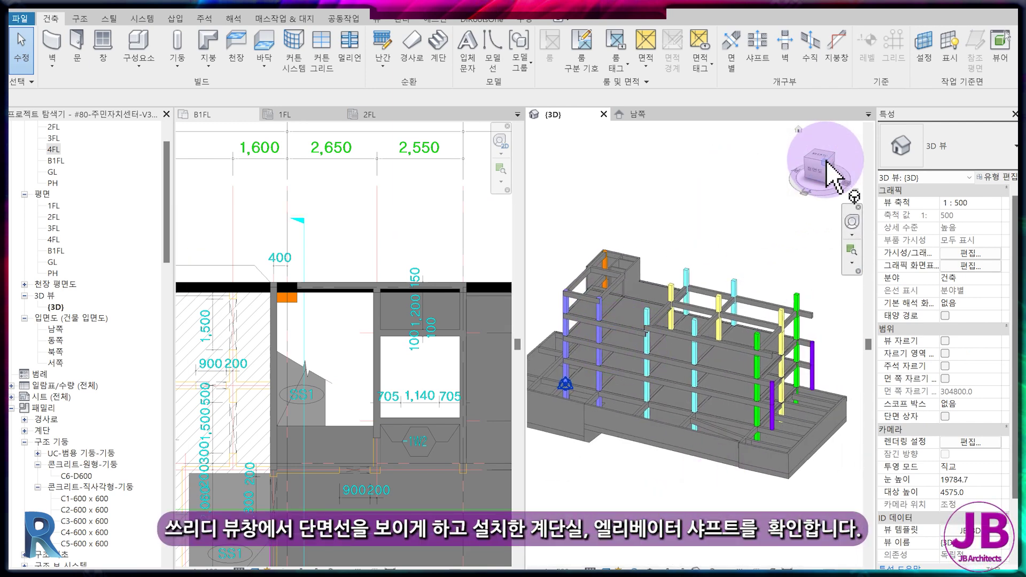
click(810, 174)
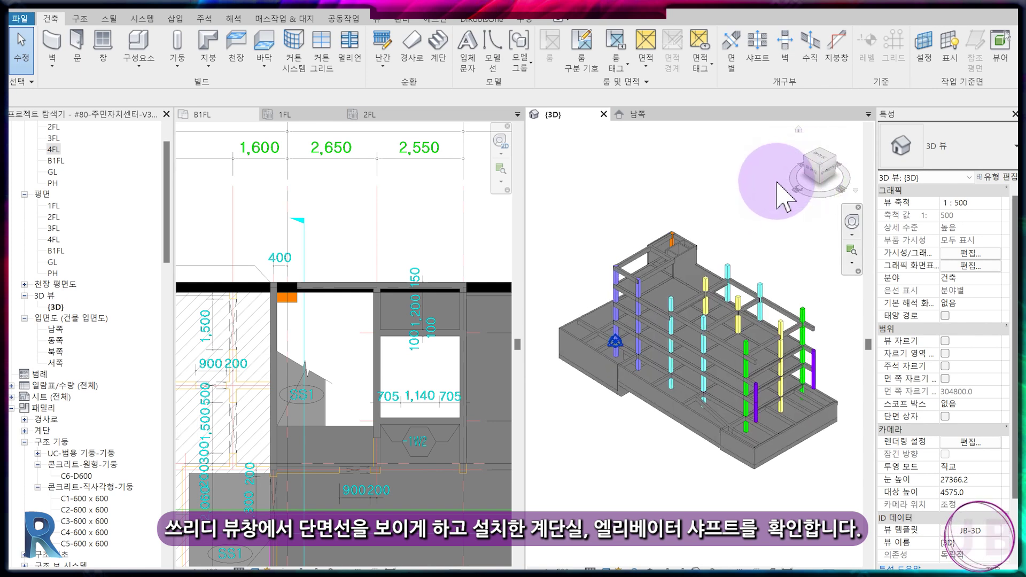
click(945, 417)
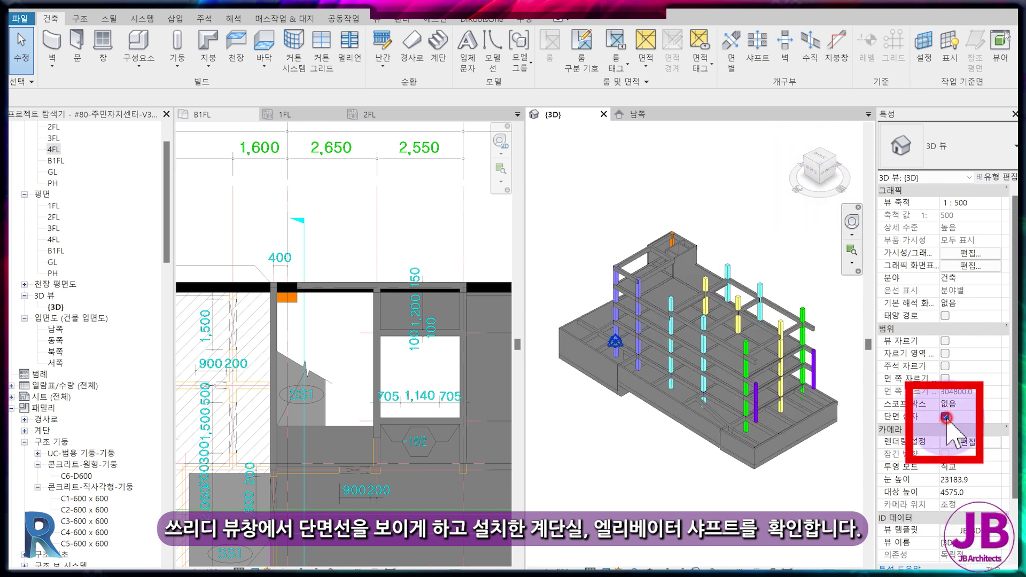
click(588, 221)
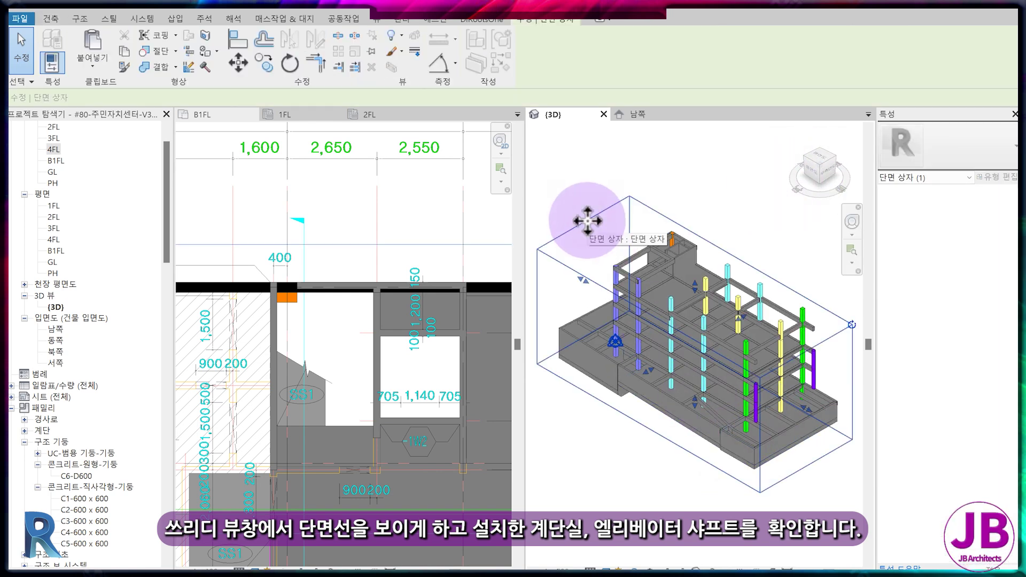
drag(695, 286, 694, 313)
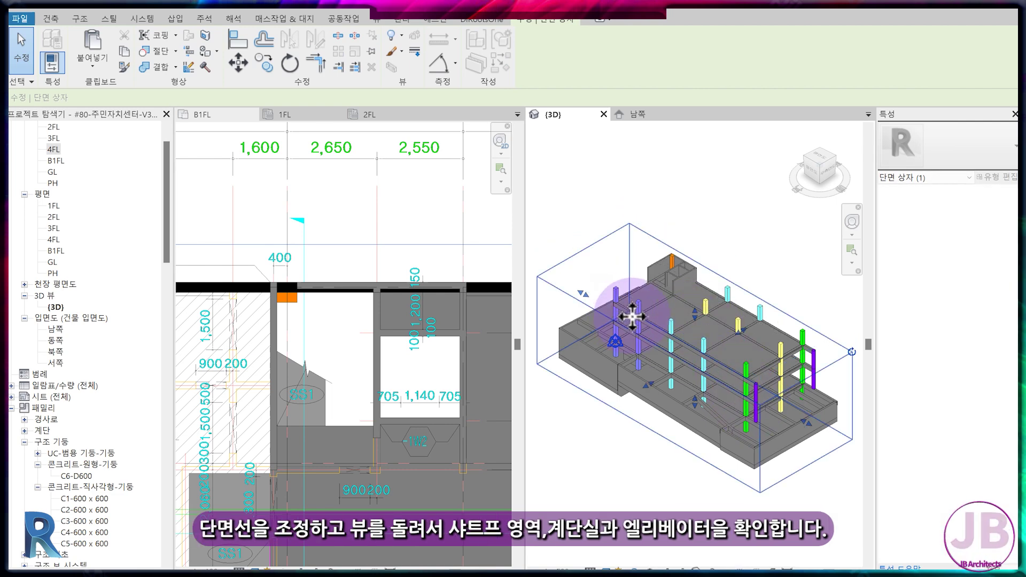
scroll(632, 316, up, 2)
scroll(665, 304, up, 2)
scroll(683, 304, down, 1)
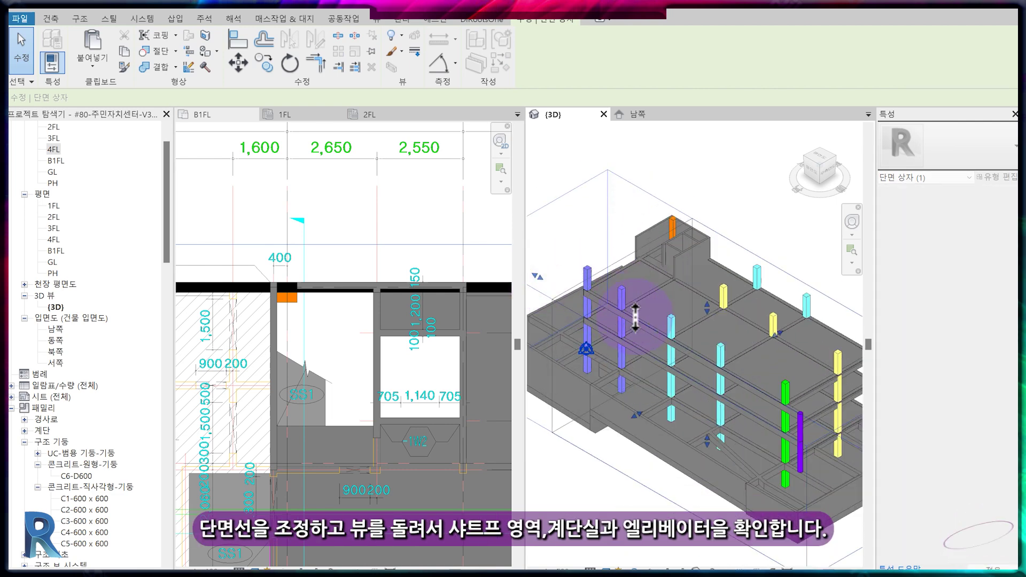
- Adjust the section box cuts and orbit to inspect the shafts through the slabs
mouse_move(618, 326)
shift+middle_down()
mouse_move(764, 360)
mouse_move(748, 452)
mouse_move(687, 481)
shift+middle_up()
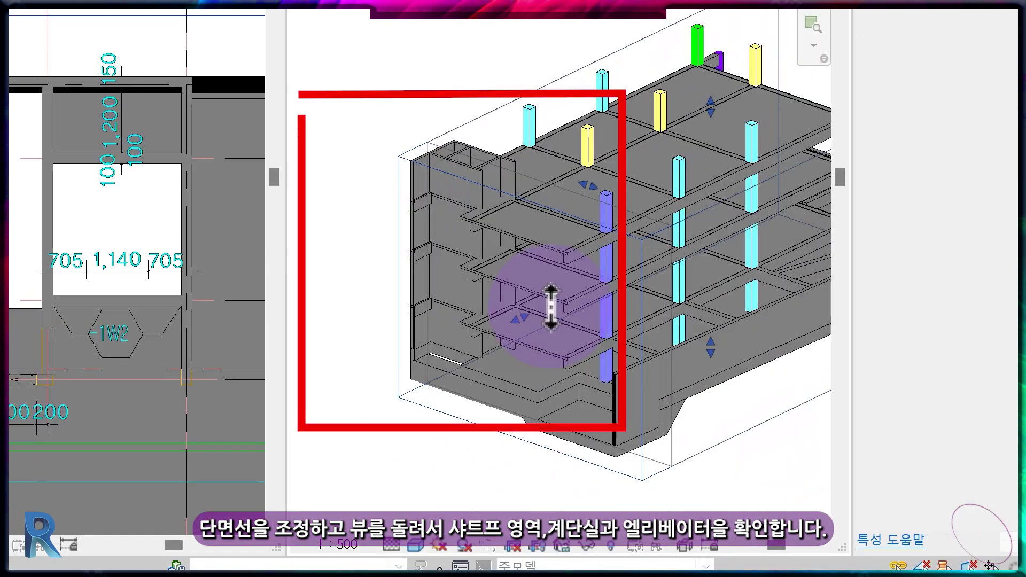
drag(551, 308, 542, 311)
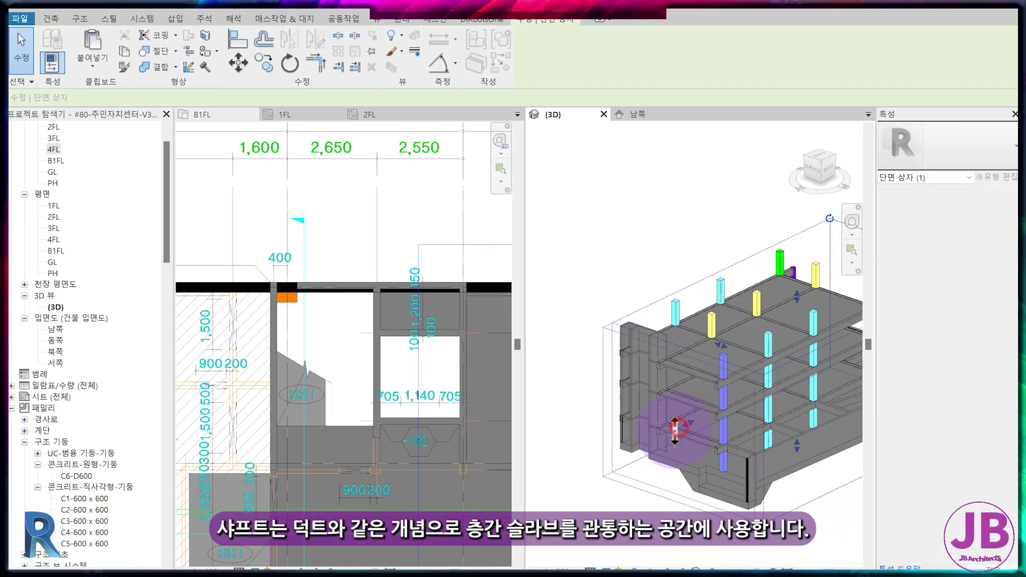
drag(778, 297, 783, 262)
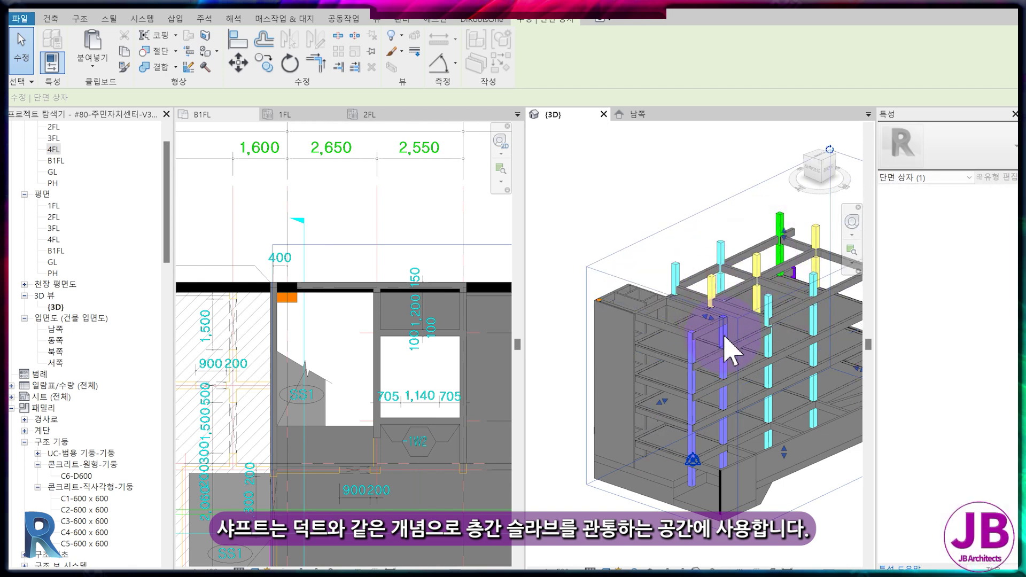
shift+middle_drag(728, 344, 754, 366)
mouse_move(791, 412)
shift+middle_down()
mouse_move(688, 426)
mouse_move(550, 378)
mouse_move(824, 165)
mouse_move(809, 190)
shift+middle_up()
scroll(717, 305, up, 4)
key(Escape)
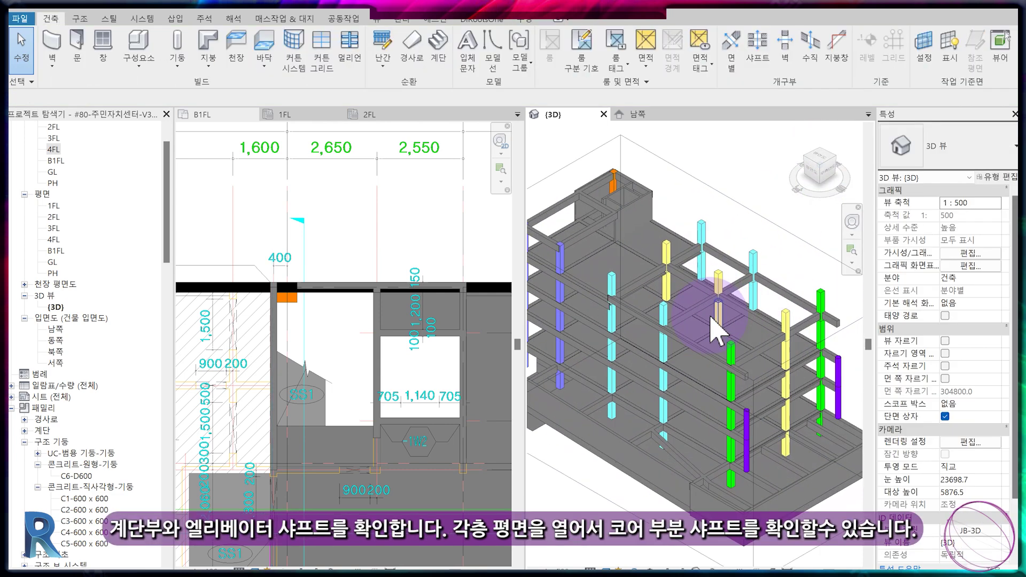
- Switch through the open plans to the 3FL structural plan
click(475, 410)
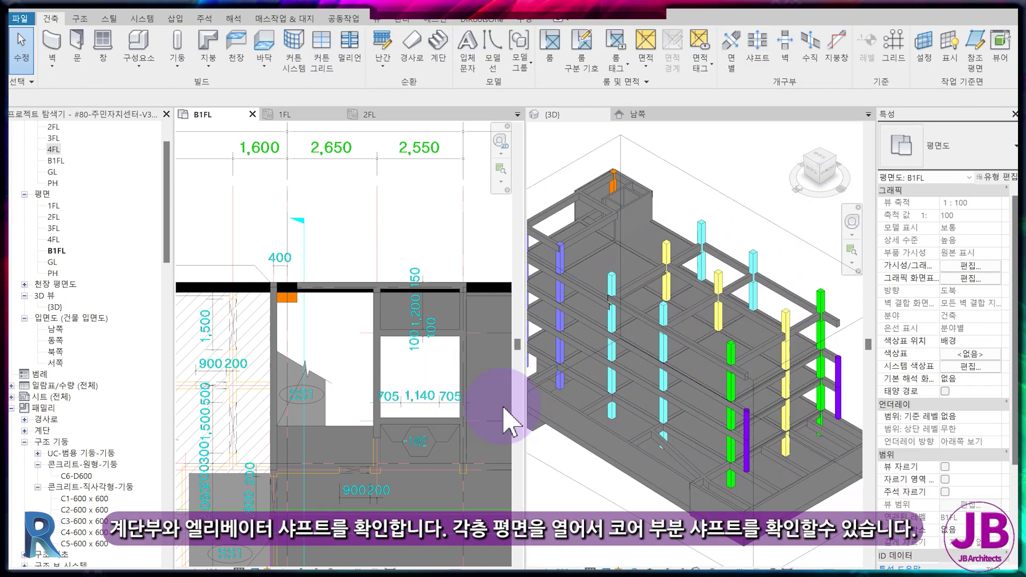
click(380, 114)
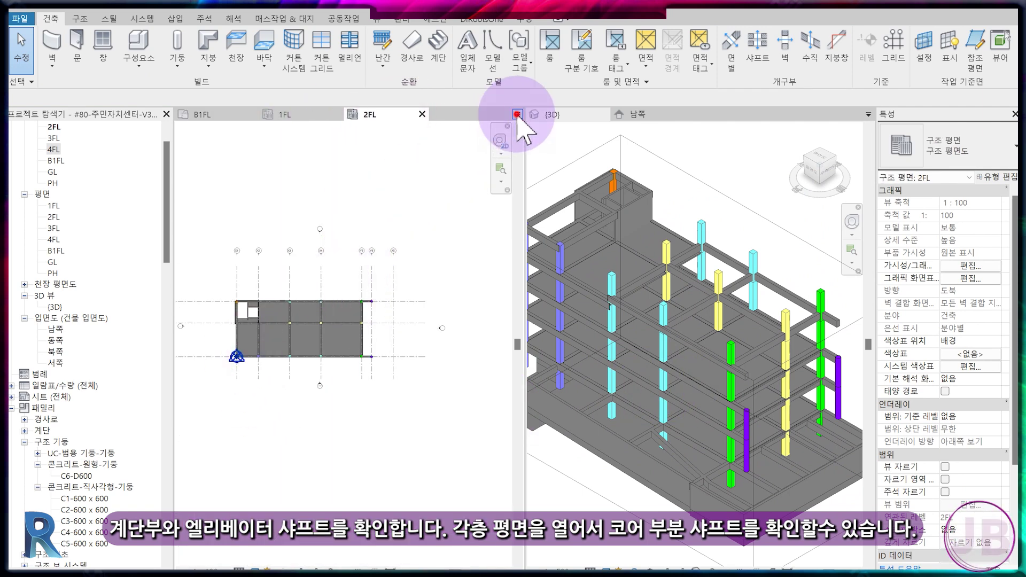
click(518, 114)
click(545, 169)
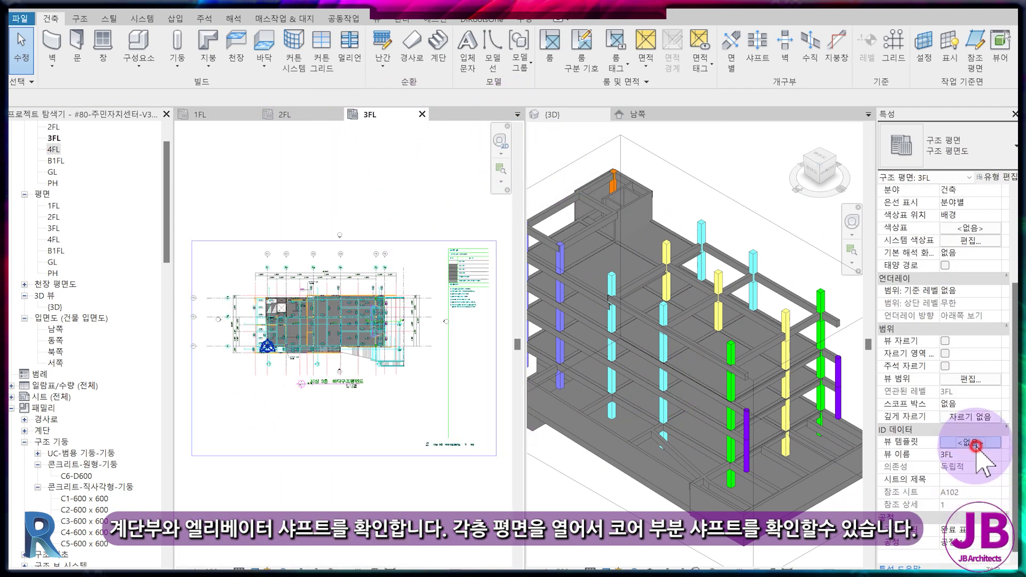
- Assign the JB-평면도 view template to 3FL and select its floor slab
click(962, 428)
click(556, 241)
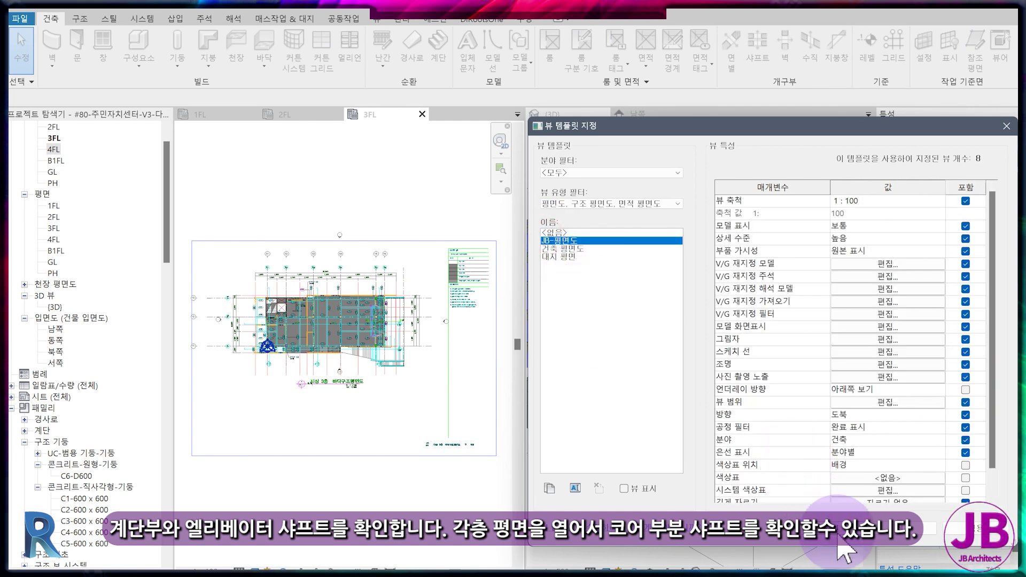
click(847, 532)
scroll(326, 342, up, 3)
scroll(413, 270, up, 2)
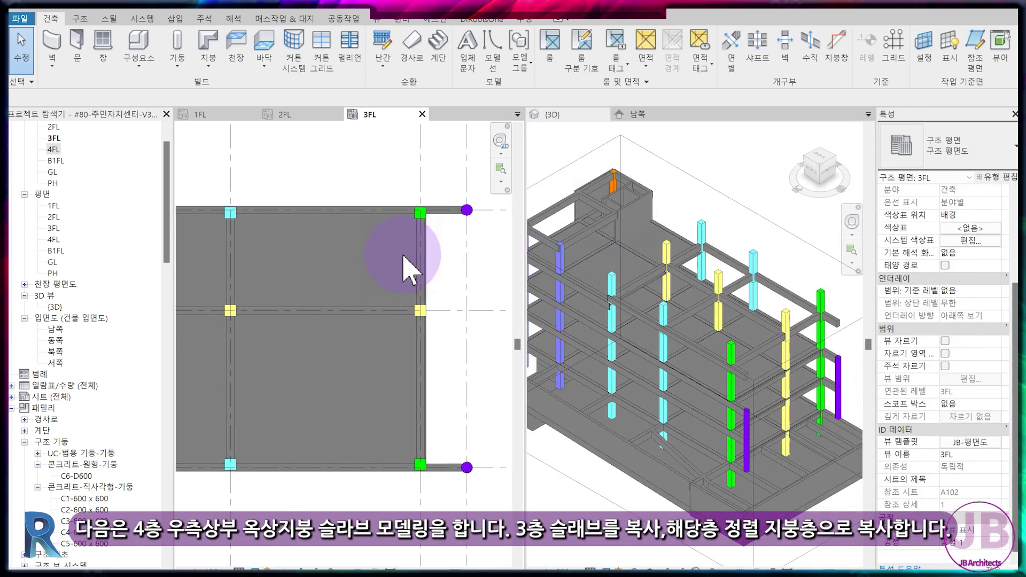
scroll(447, 315, up, 3)
click(447, 305)
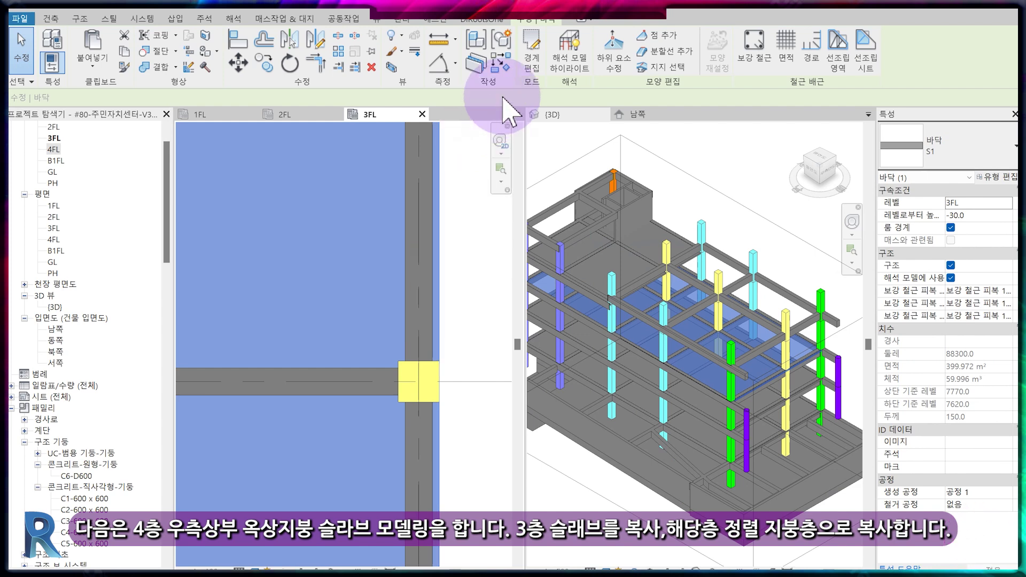
- Copy the 3FL slab and paste it aligned to level RF1
click(122, 51)
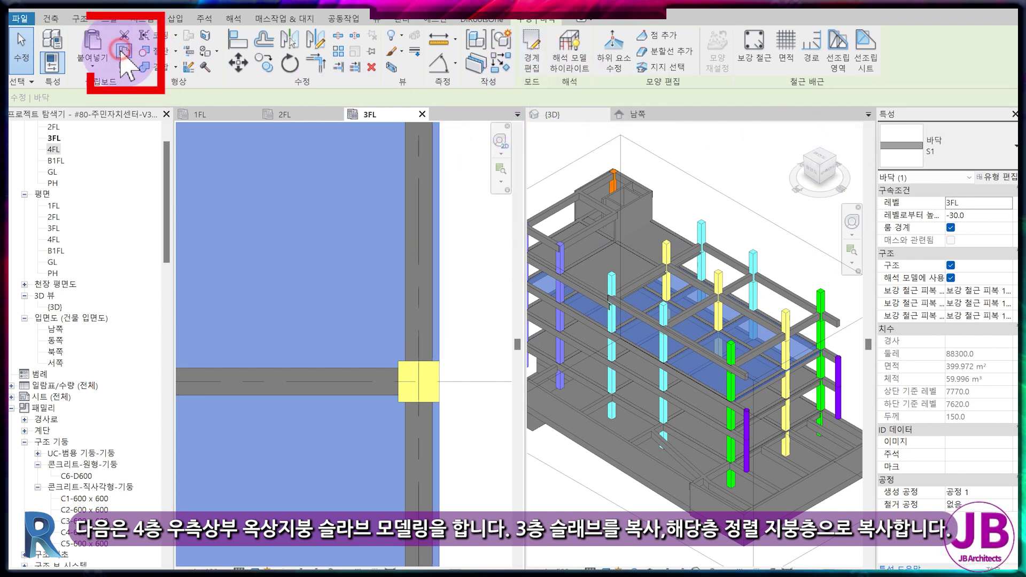
click(92, 61)
click(100, 114)
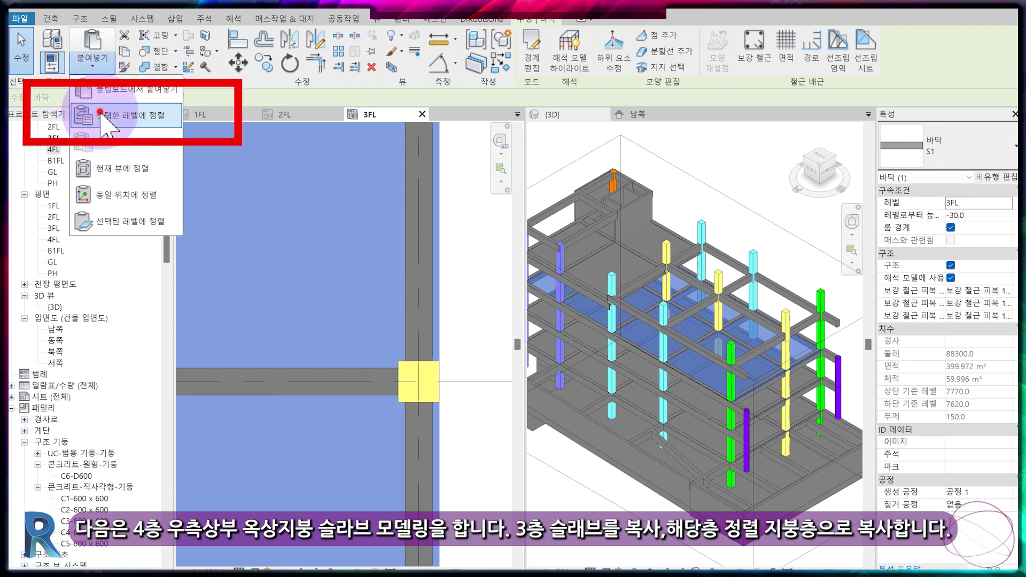
click(438, 281)
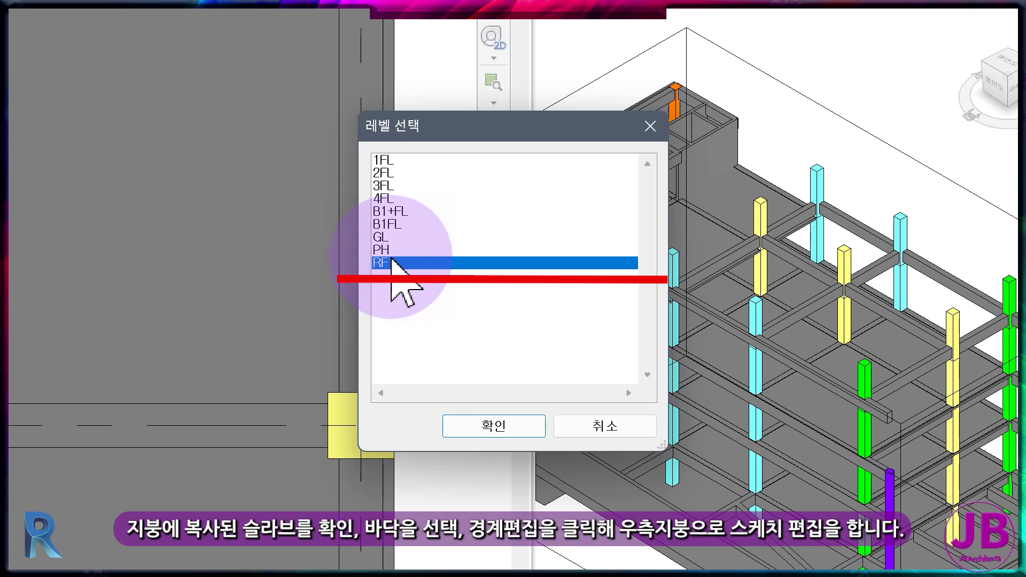
double_click(396, 263)
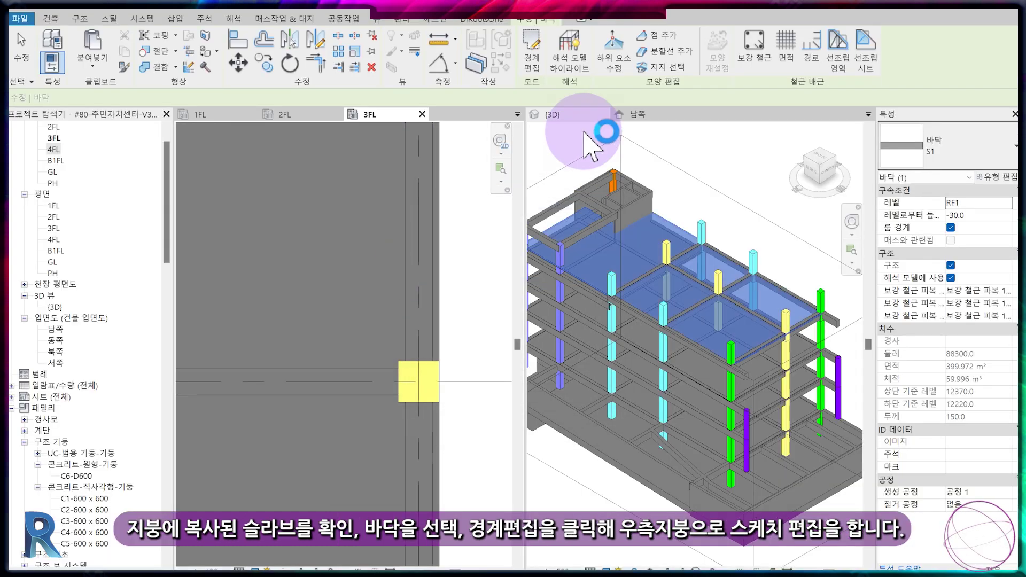
- Align the RF1 slab's left boundary edge to grid X3 and finish the boundary edit
click(533, 72)
scroll(417, 279, down, 5)
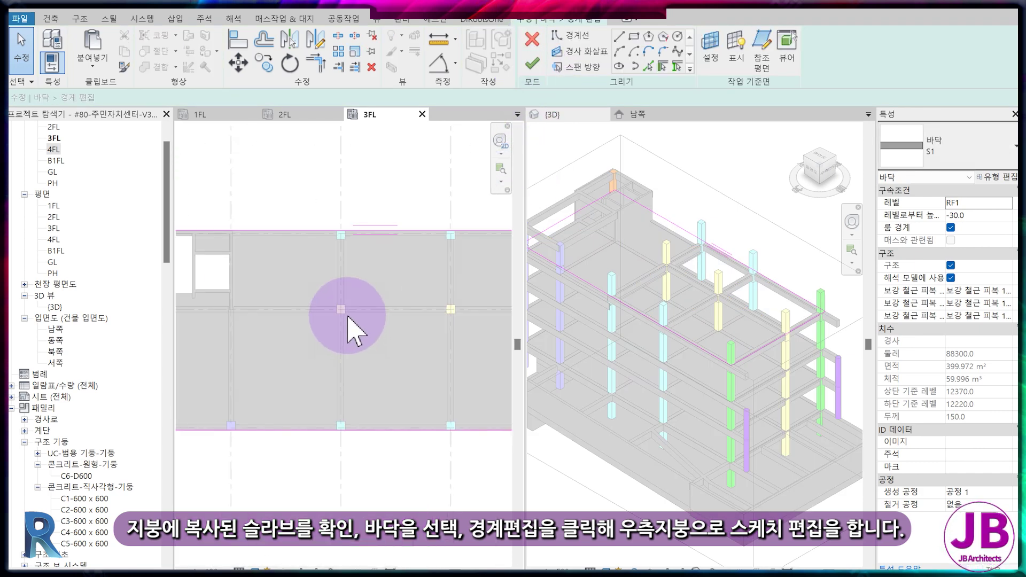
key(a)
key(l)
click(338, 270)
scroll(332, 278, down, 2)
click(214, 289)
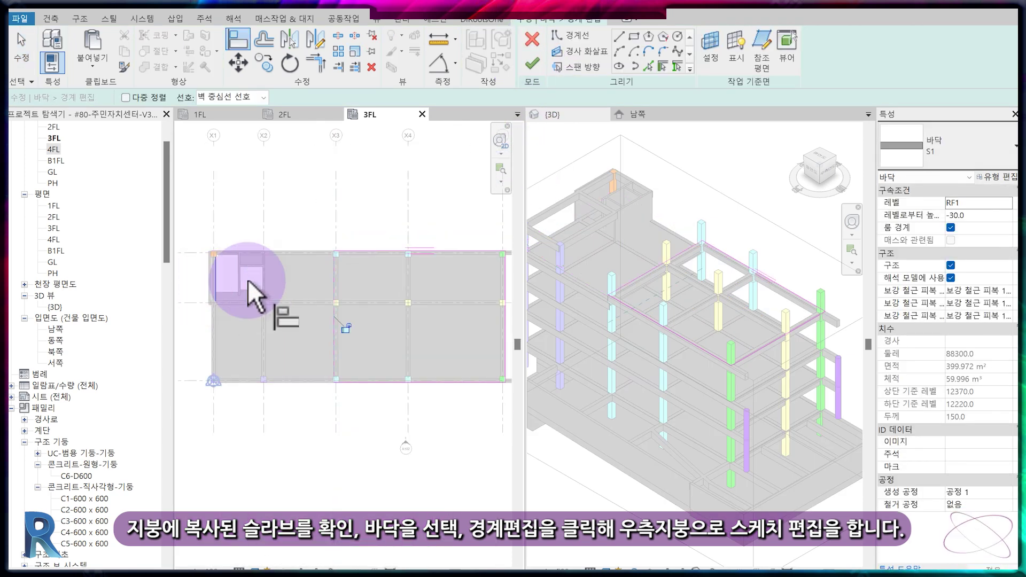
click(533, 67)
click(797, 374)
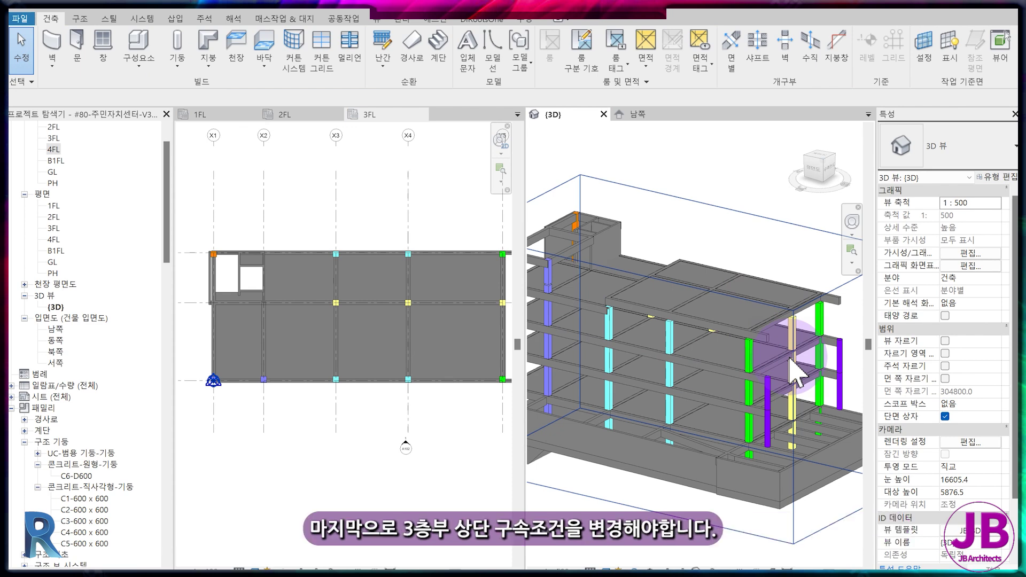
- Select the top-floor columns, beams and slab in a front 3D view
click(670, 329)
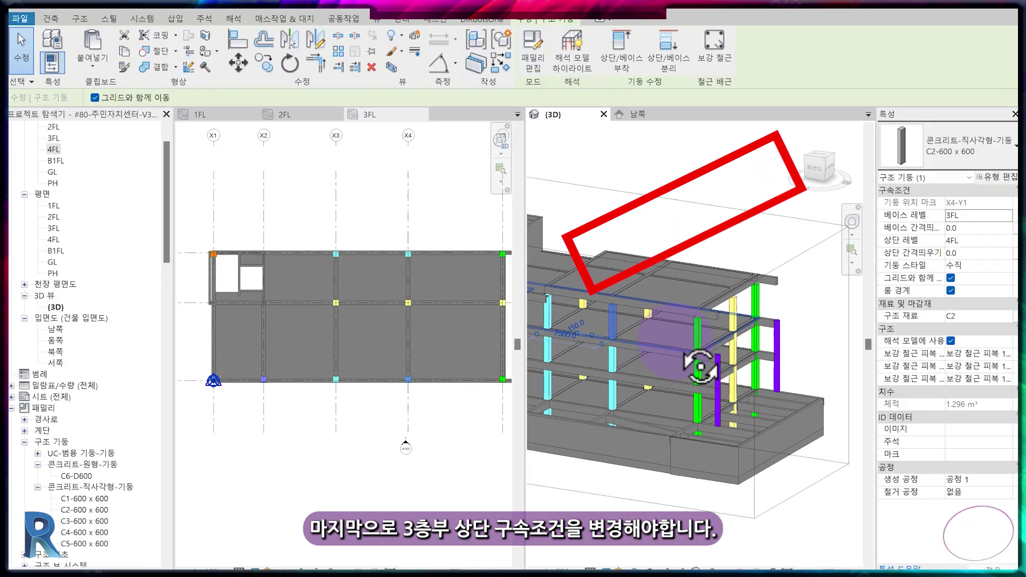
mouse_move(699, 362)
shift+middle_down()
mouse_move(738, 350)
mouse_move(601, 344)
mouse_move(641, 329)
shift+middle_up()
click(594, 275)
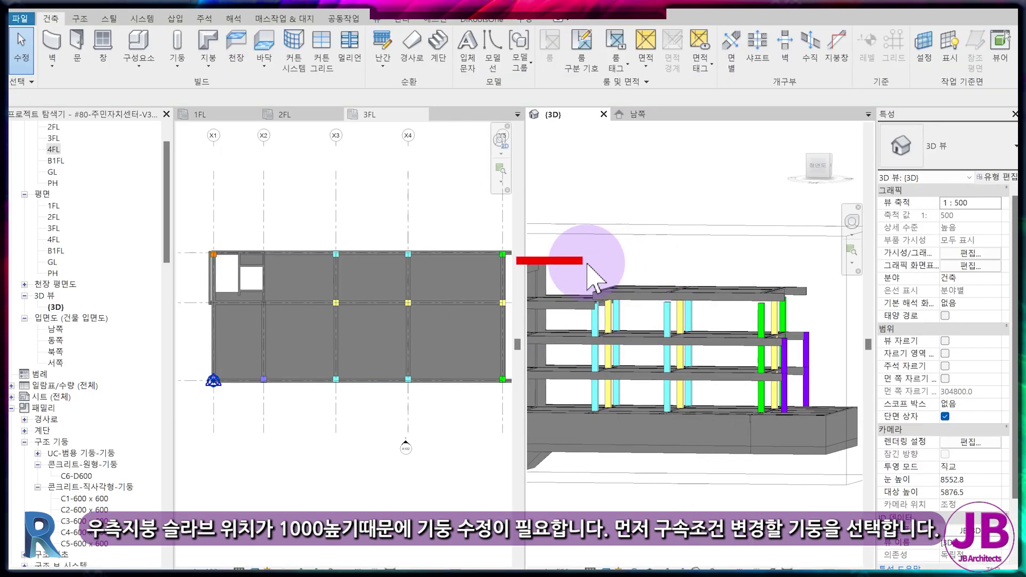
drag(573, 259, 797, 342)
ctrl+click(666, 320)
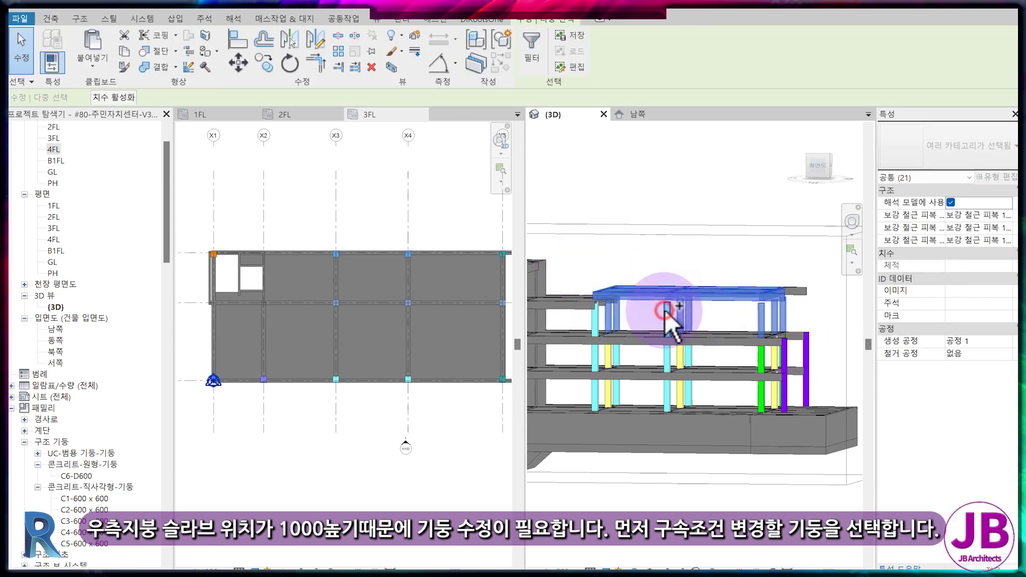
ctrl+click(604, 317)
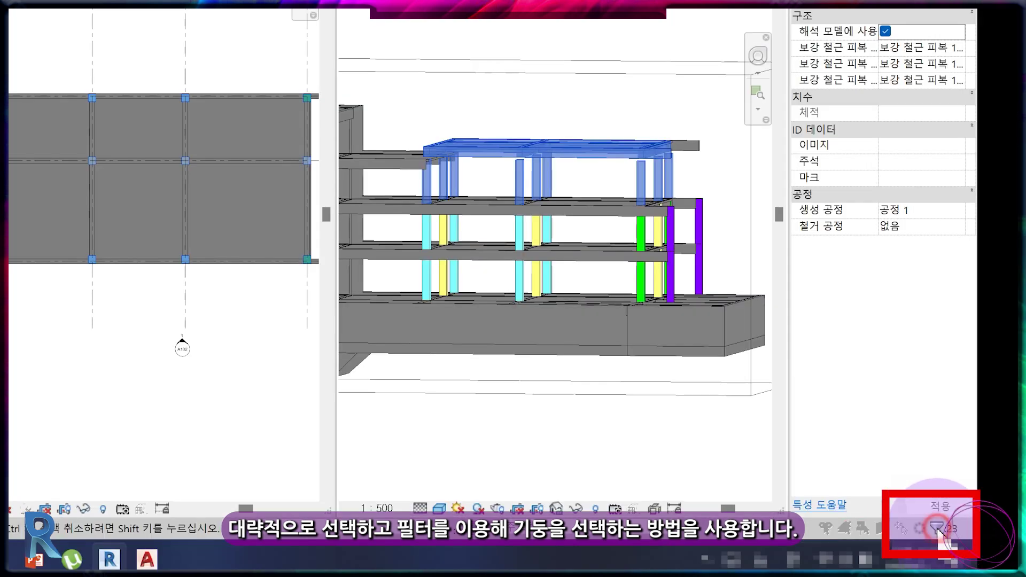
- Filter the selection to Structural Columns only and set their Top Level to RF1
click(937, 529)
click(383, 231)
click(384, 252)
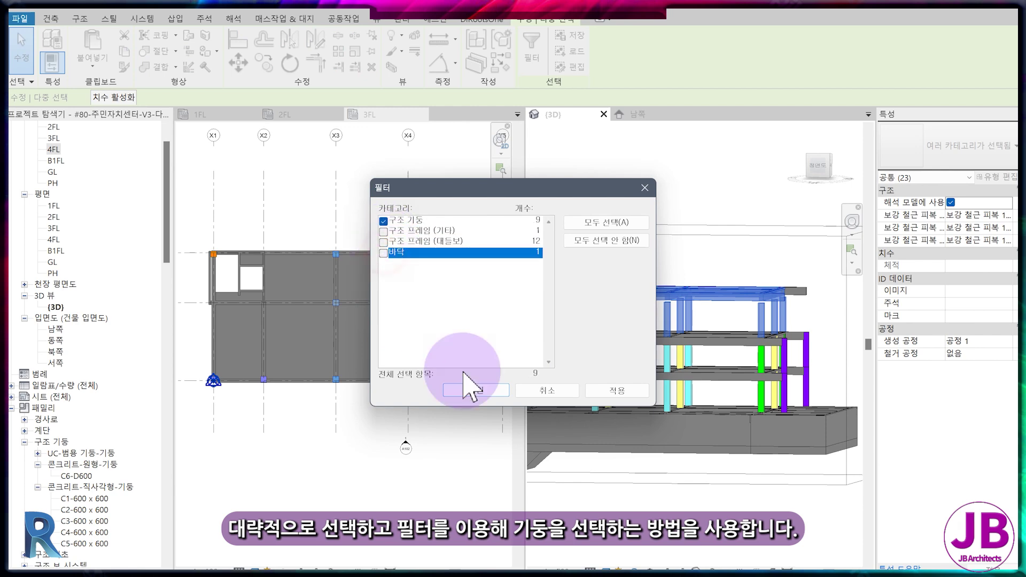
click(475, 388)
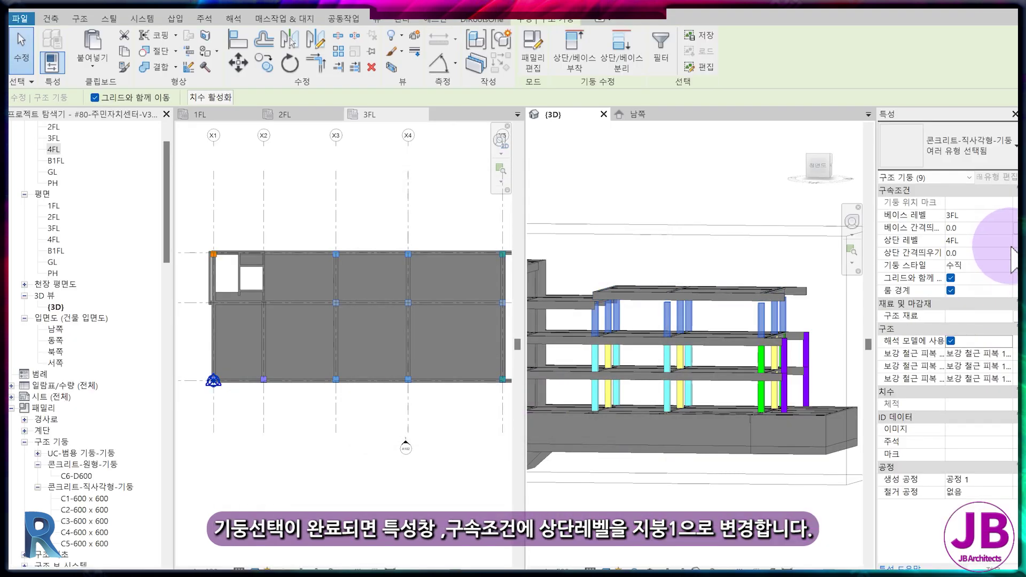
click(1004, 240)
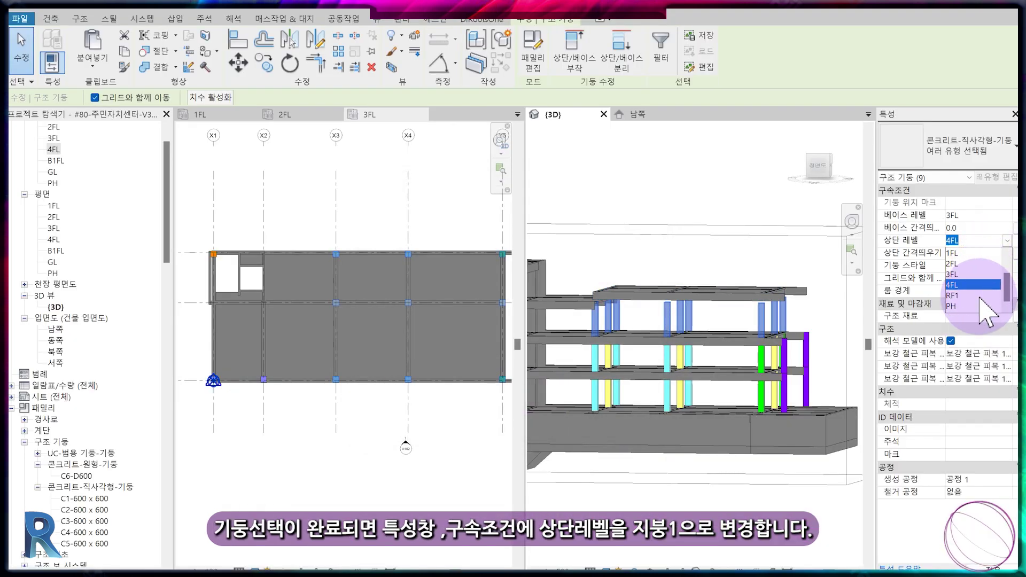
click(959, 295)
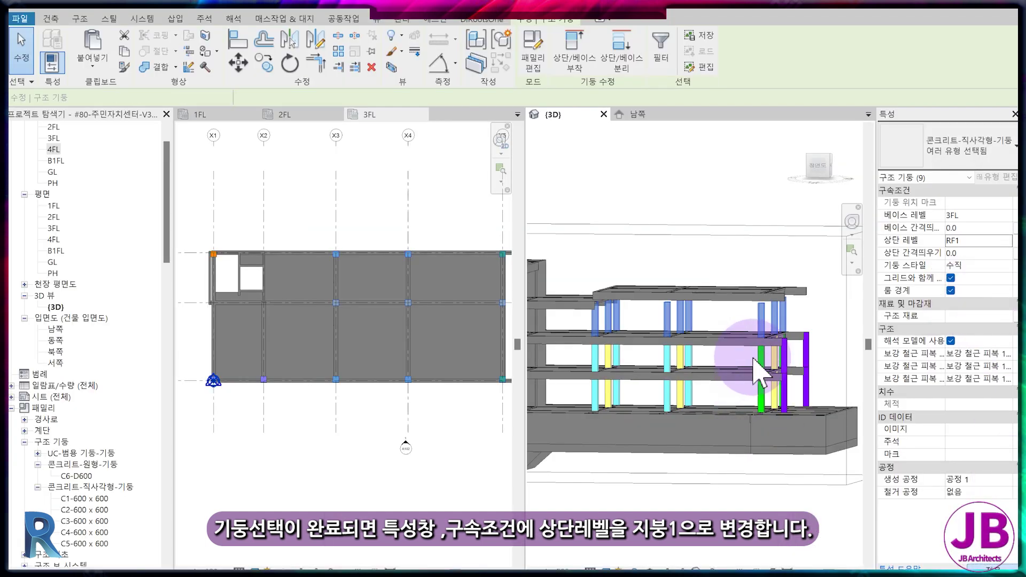
click(757, 347)
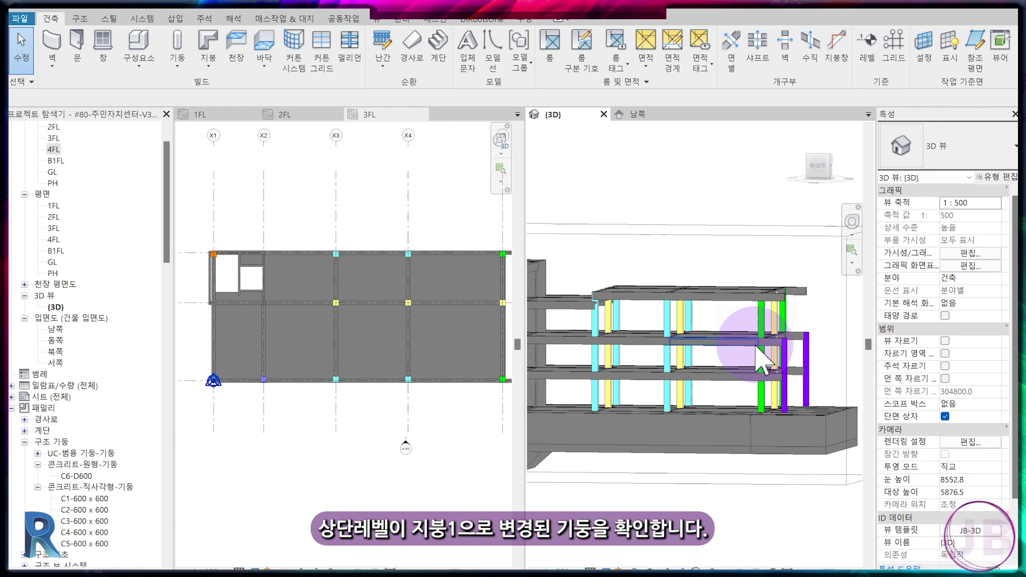
- Return the 3D view to isometric and zoom to fit the whole building with extended columns
click(830, 172)
scroll(762, 382, up, 2)
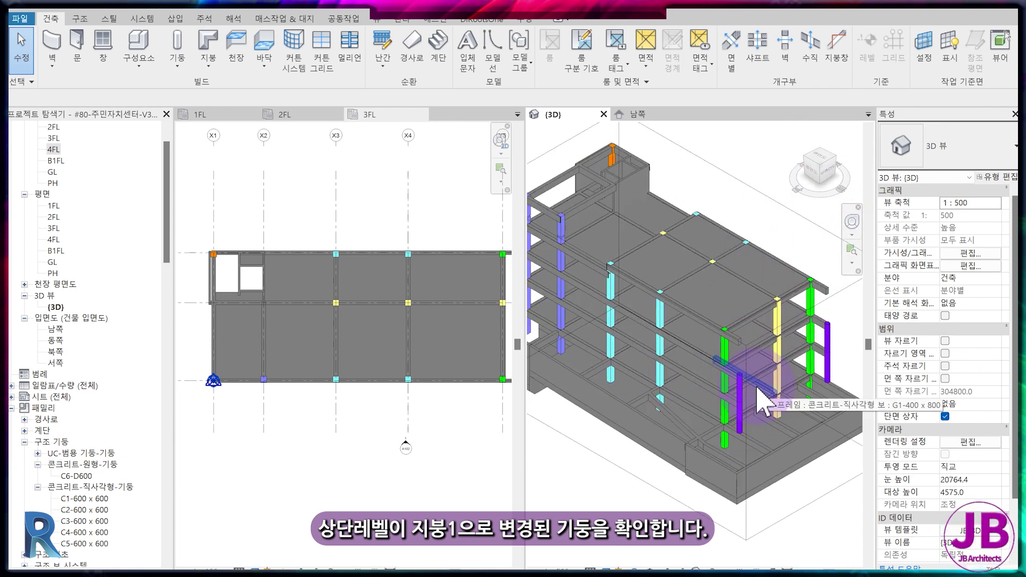
scroll(774, 394, up, 2)
scroll(774, 465, up, 2)
scroll(687, 286, down, 3)
scroll(711, 314, down, 2)
scroll(715, 328, down, 1)
- Bring up the 1FL structural plan beside the 3D model
click(239, 128)
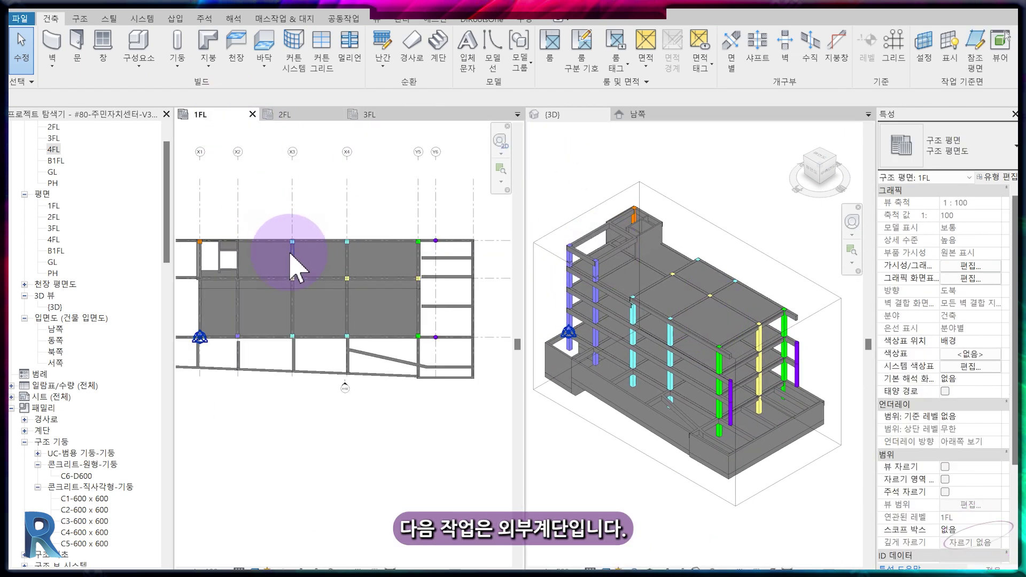
scroll(360, 321, down, 1)
scroll(342, 323, down, 1)
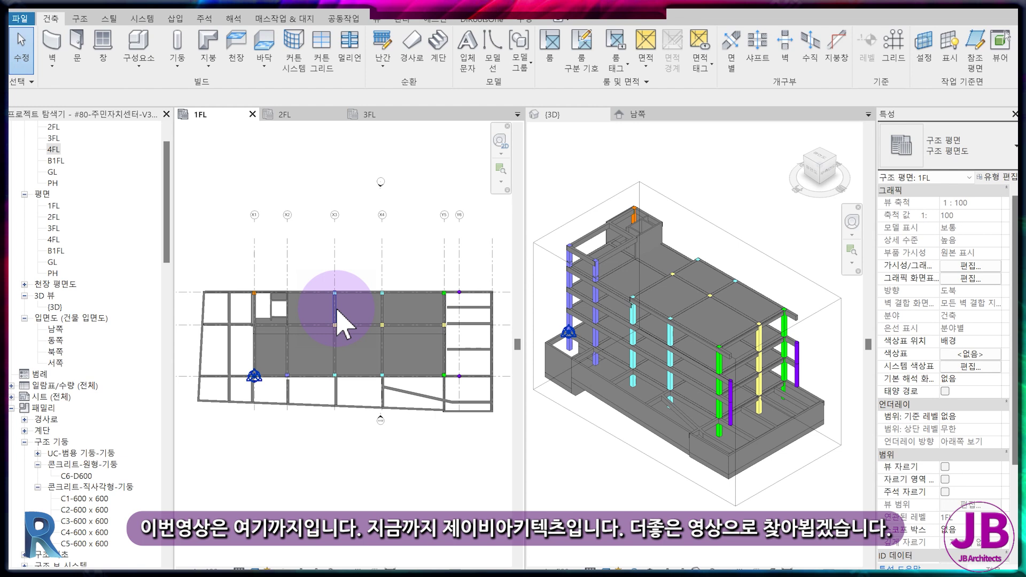